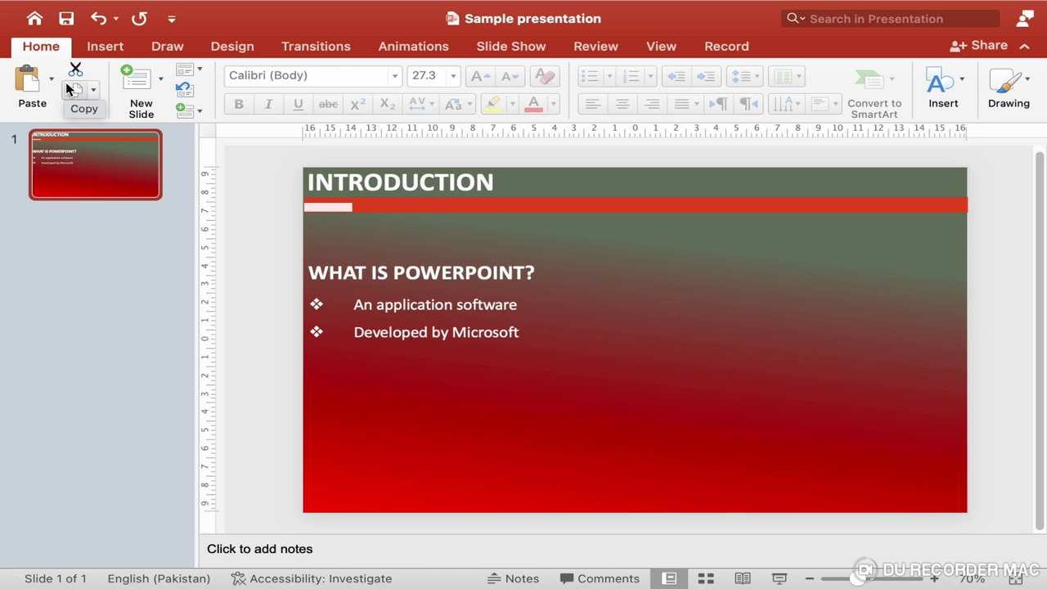
Step: Insert a new slide with the Title Slide layout and place the cursor in its title
{"action": "left_click", "coordinate": [161, 79]}
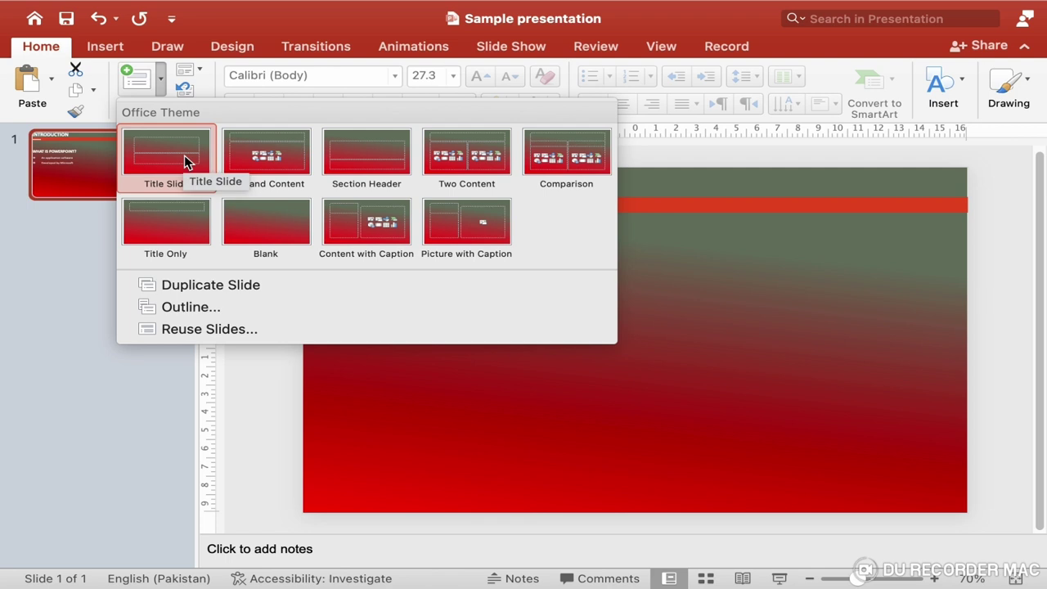
{"action": "left_click", "coordinate": [254, 9]}
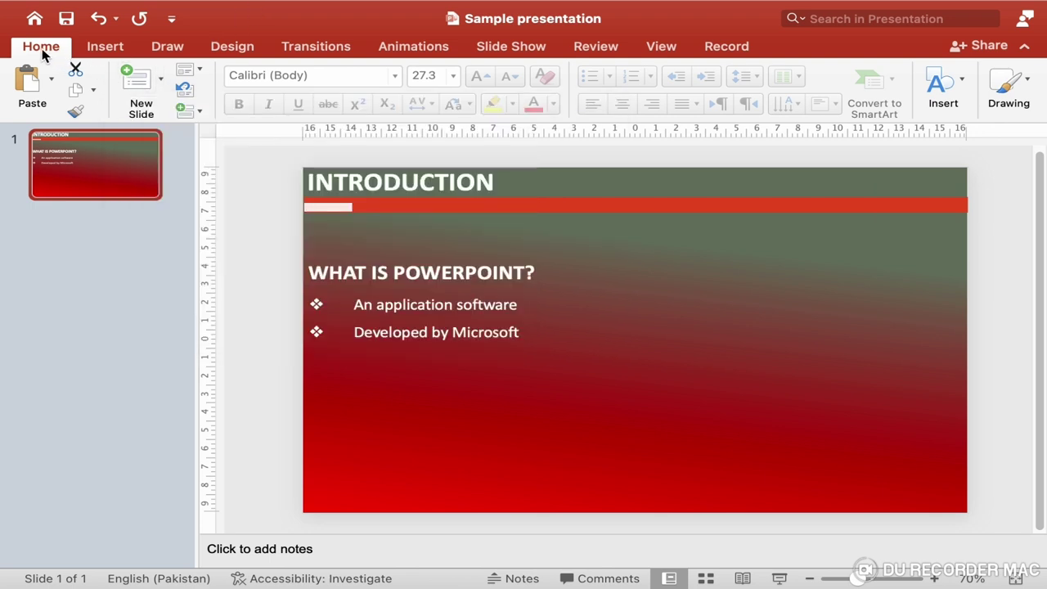
{"action": "left_click", "coordinate": [161, 90]}
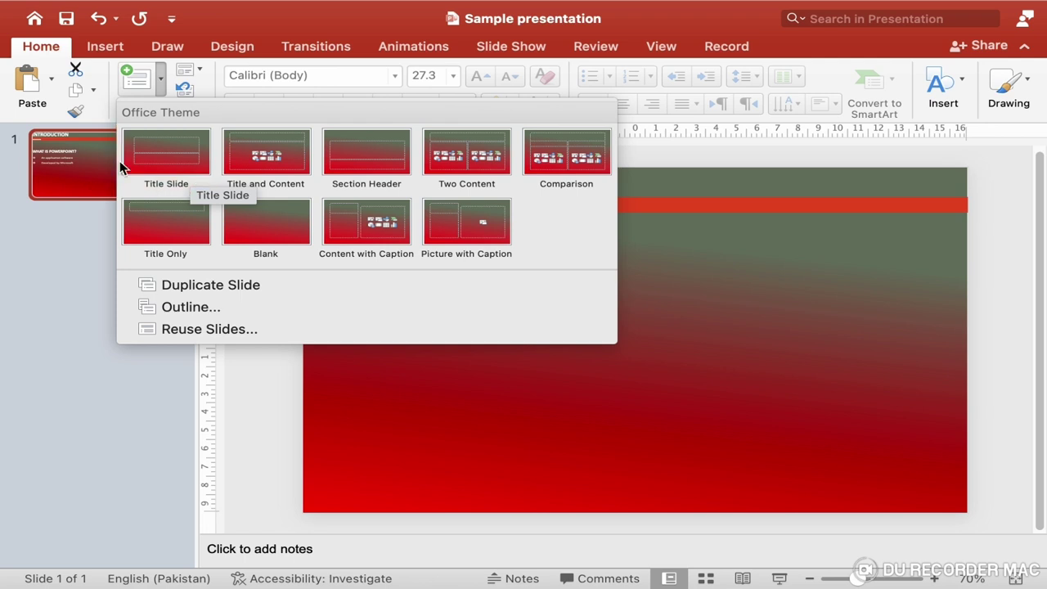
{"action": "left_click", "coordinate": [189, 177]}
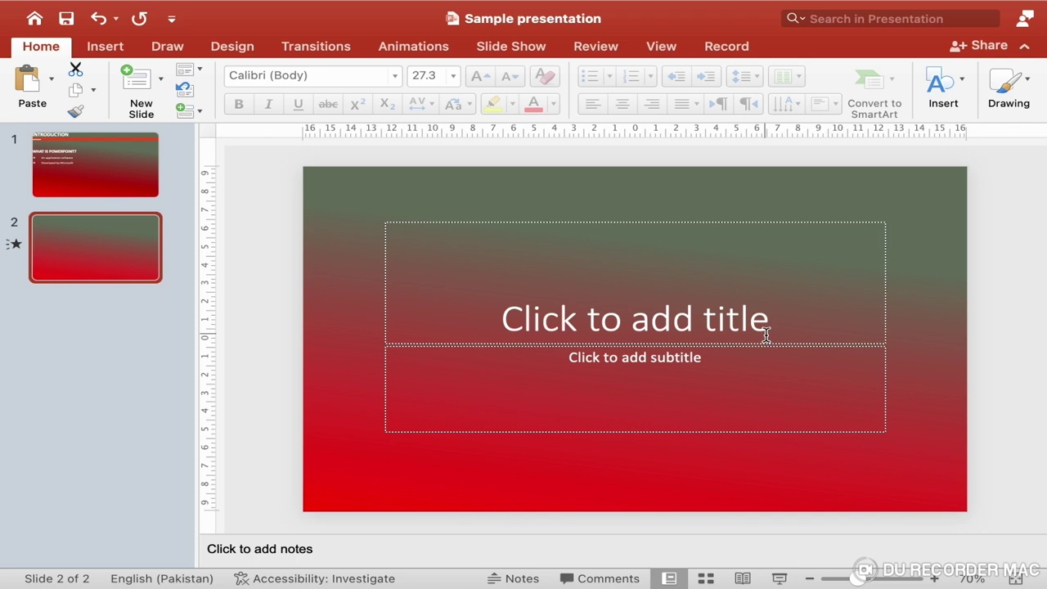
{"action": "left_click", "coordinate": [765, 334]}
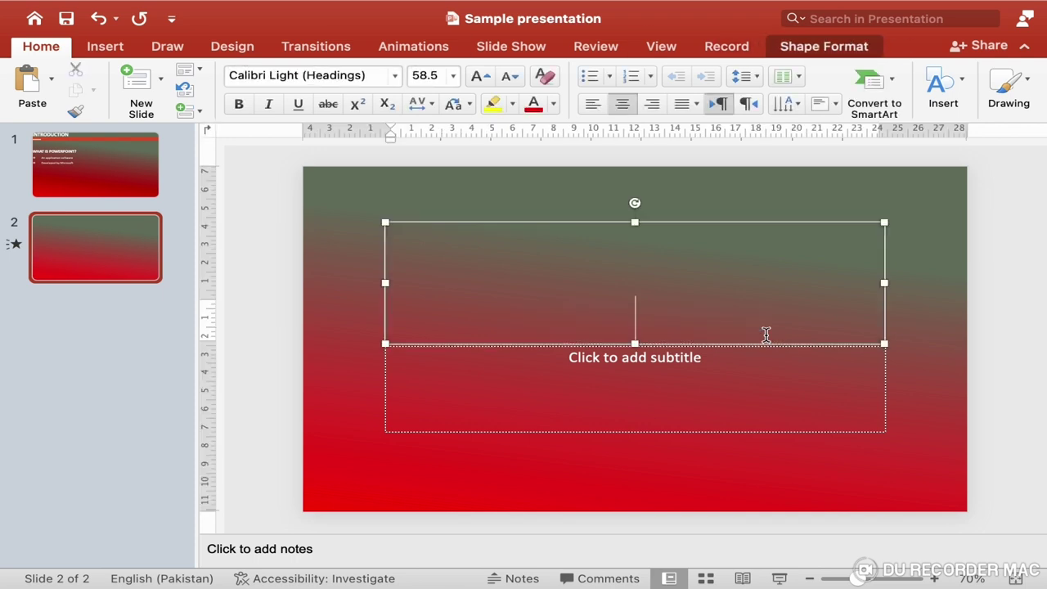
Step: Type POWERPOINT as the new slide's title
{"action": "type", "text": "P"}
{"action": "type", "text": "OI"}
{"action": "key", "text": "BackSpace"}
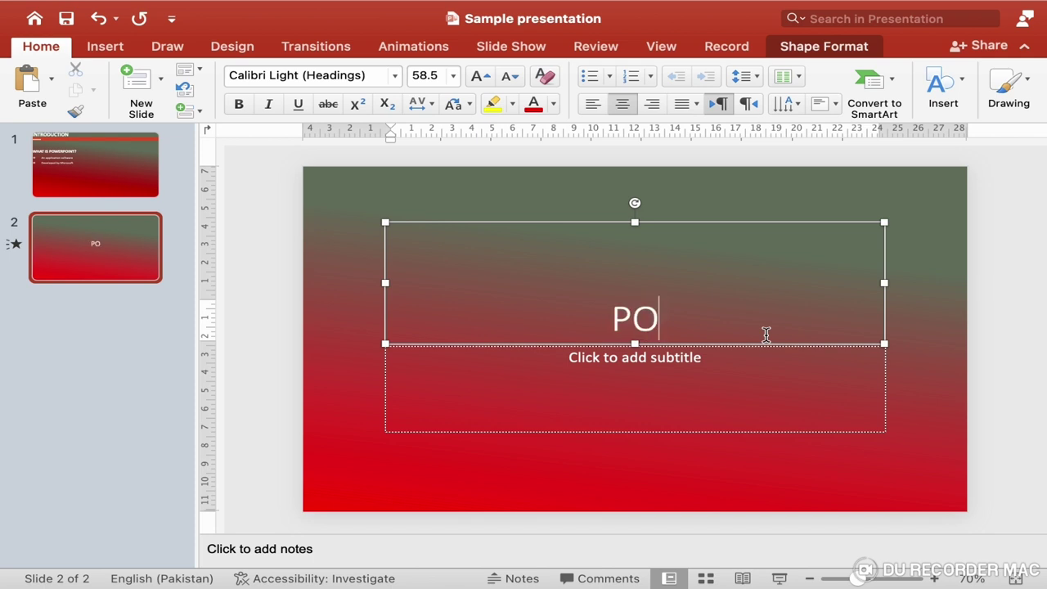
{"action": "type", "text": "S"}
{"action": "key", "text": "BackSpace"}
{"action": "type", "text": "WER"}
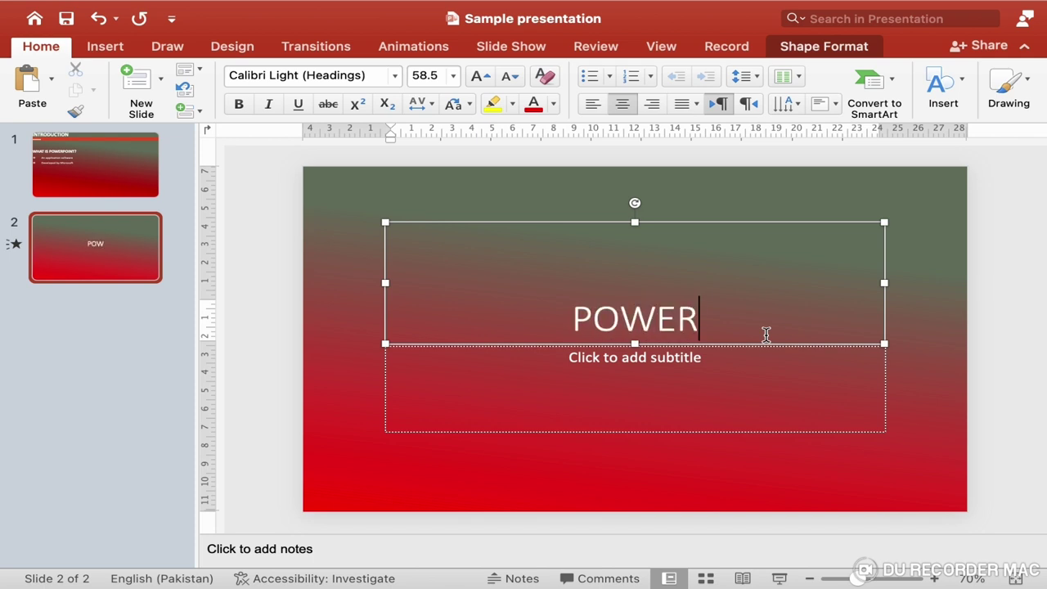
{"action": "type", "text": "POINT"}
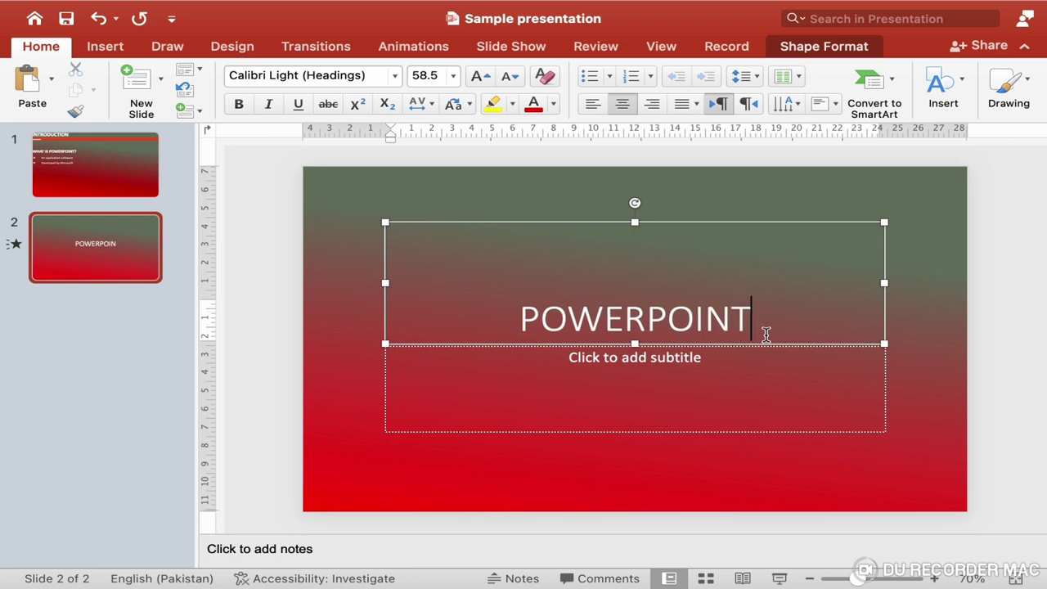
Step: Set the POWERPOINT title to 40 pt and select the title box
{"action": "double_click", "coordinate": [651, 330]}
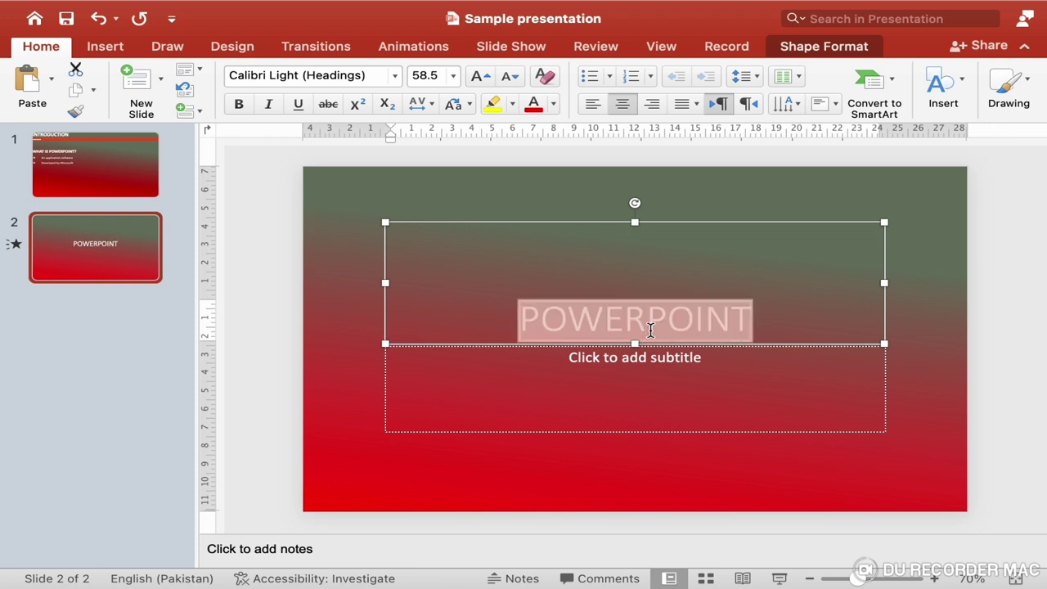
{"action": "left_click", "coordinate": [452, 76]}
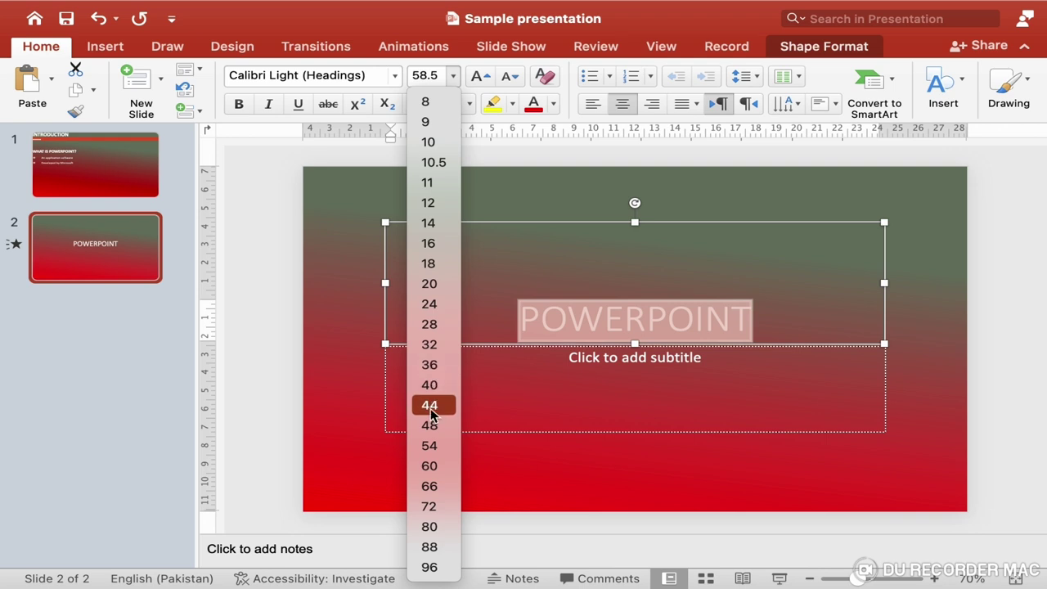
{"action": "left_click", "coordinate": [440, 392]}
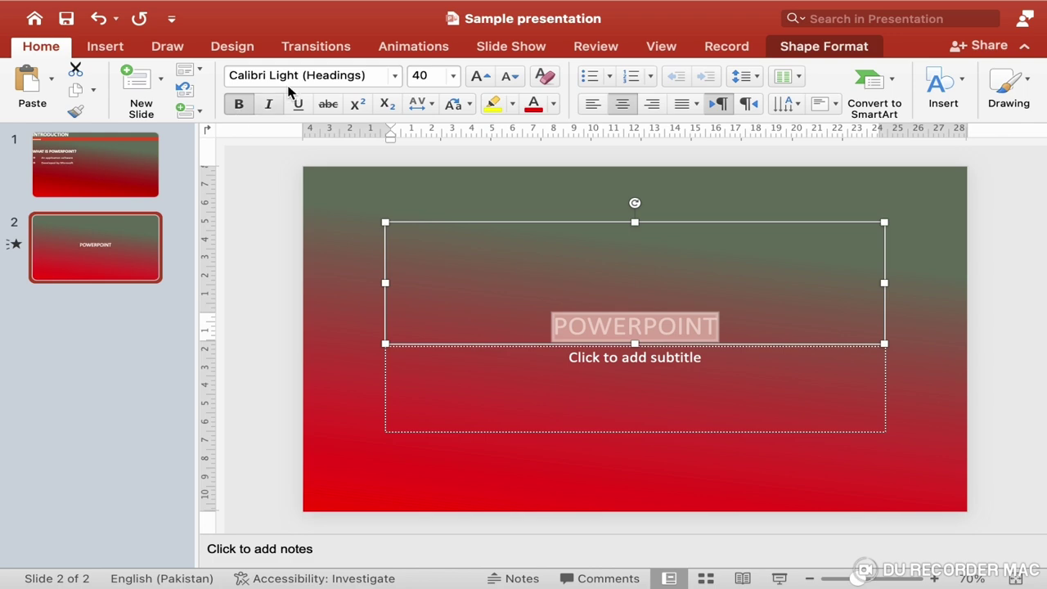
{"action": "left_click", "coordinate": [397, 79]}
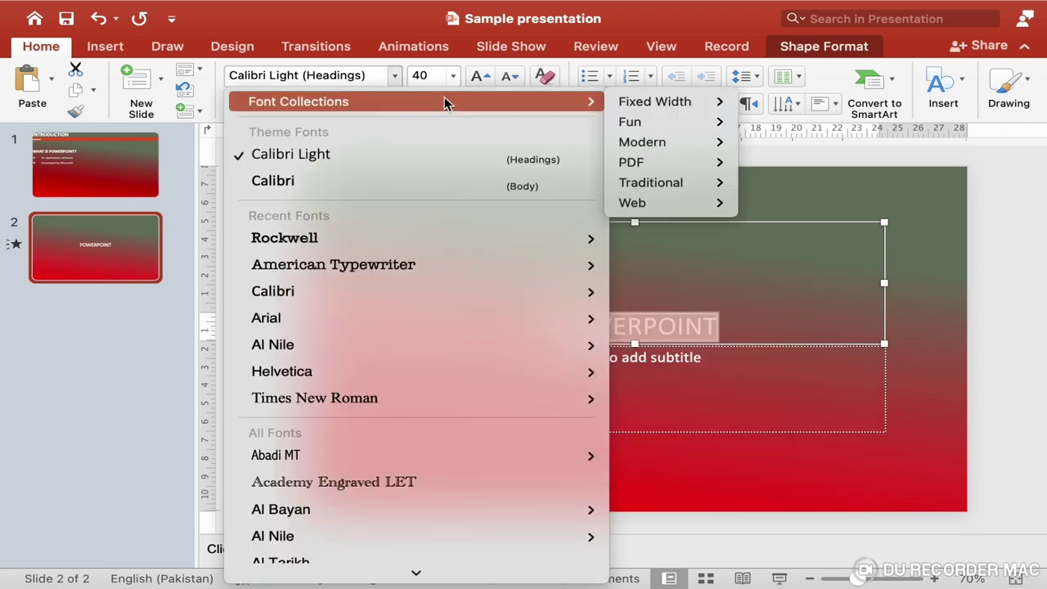
{"action": "mouse_move", "coordinate": [413, 294]}
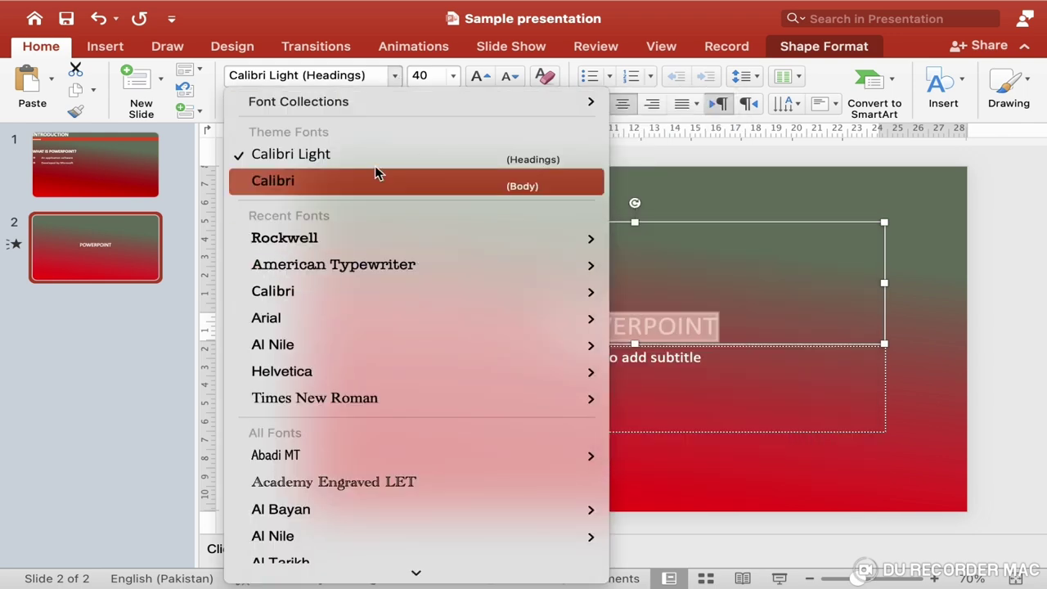
{"action": "left_click", "coordinate": [501, 29]}
{"action": "left_click", "coordinate": [554, 107]}
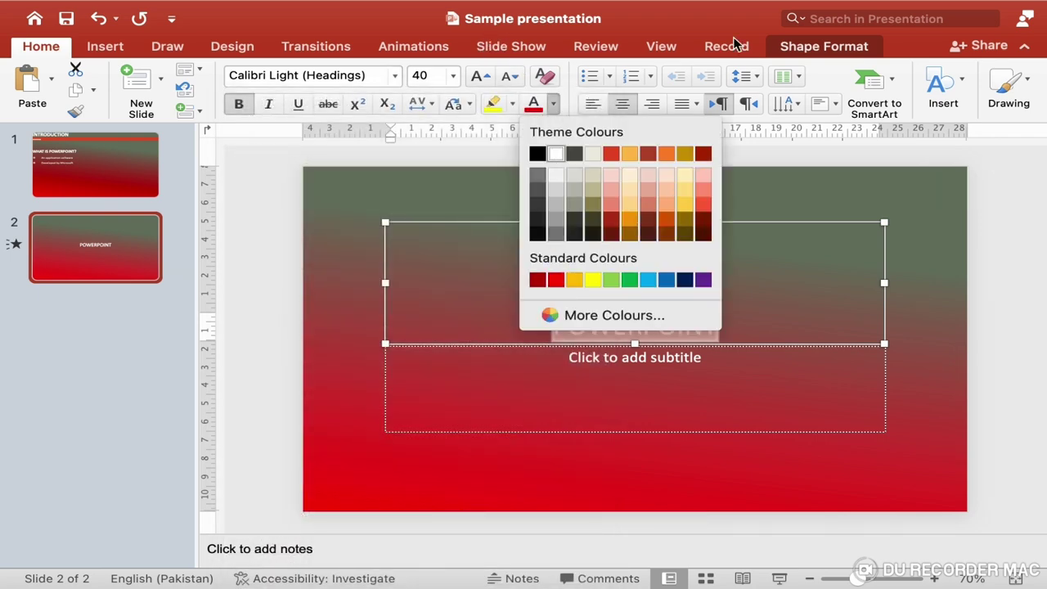
{"action": "left_click", "coordinate": [695, 15]}
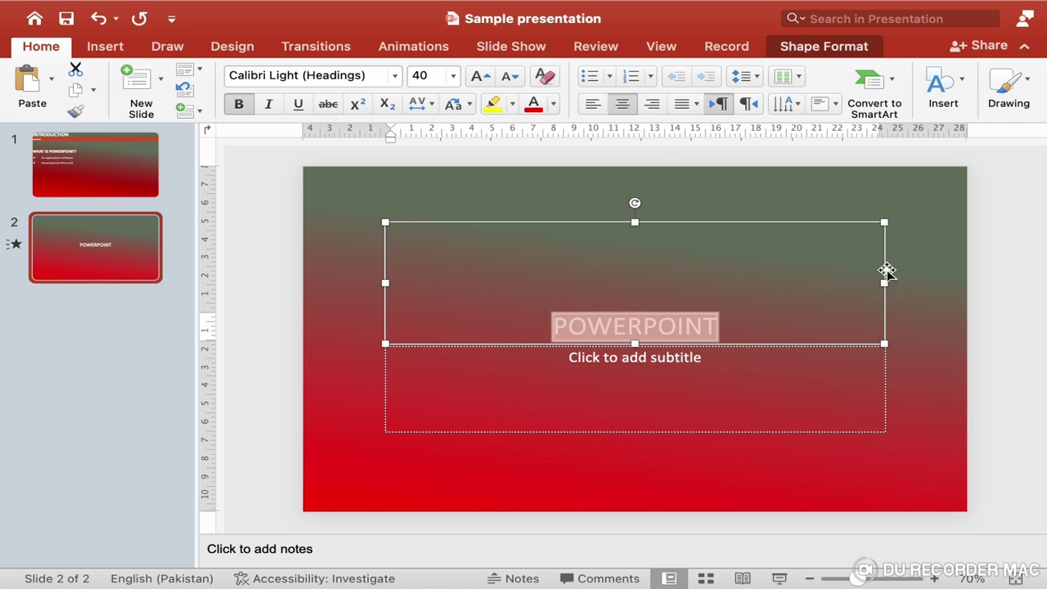
{"action": "left_click", "coordinate": [887, 270]}
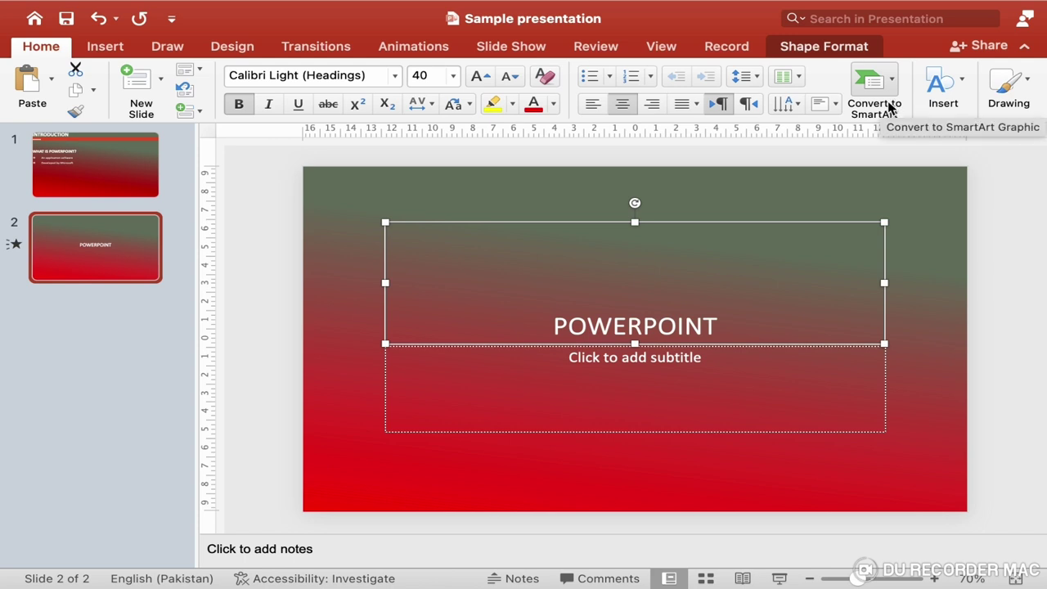
Step: Turn the selected POWERPOINT title box into a Horizontal Bullet List SmartArt
{"action": "left_click", "coordinate": [890, 108]}
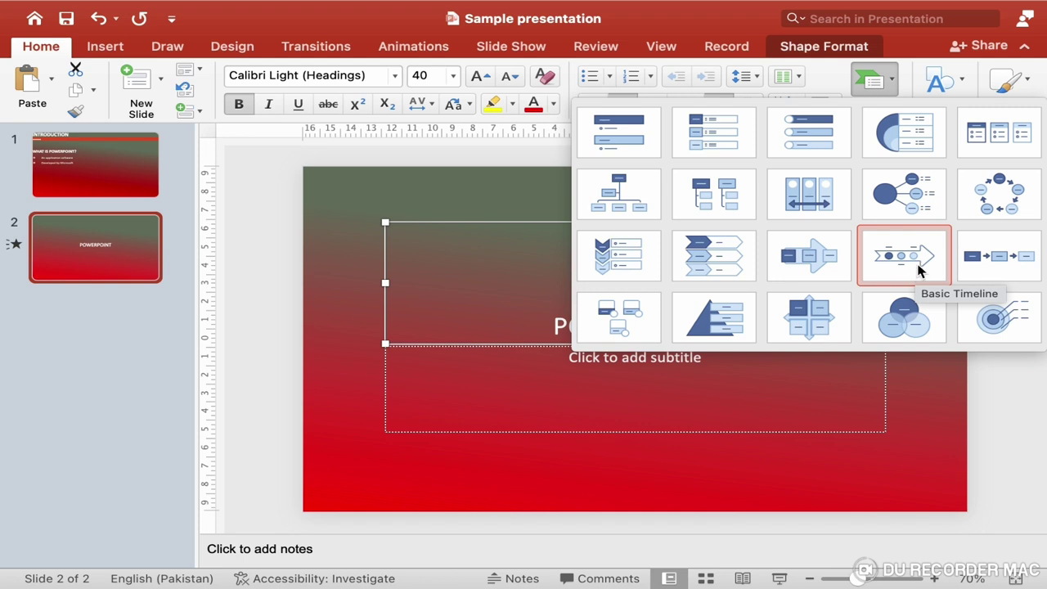
{"action": "left_click", "coordinate": [1018, 156]}
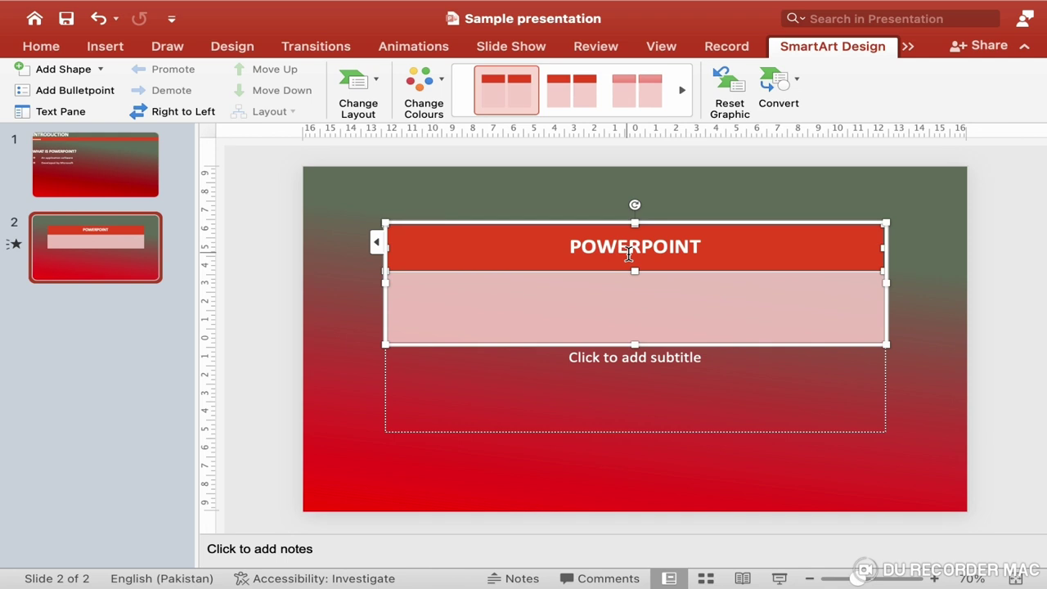
Step: Set the POWERPOINT text inside the SmartArt to size 40
{"action": "double_click", "coordinate": [628, 254]}
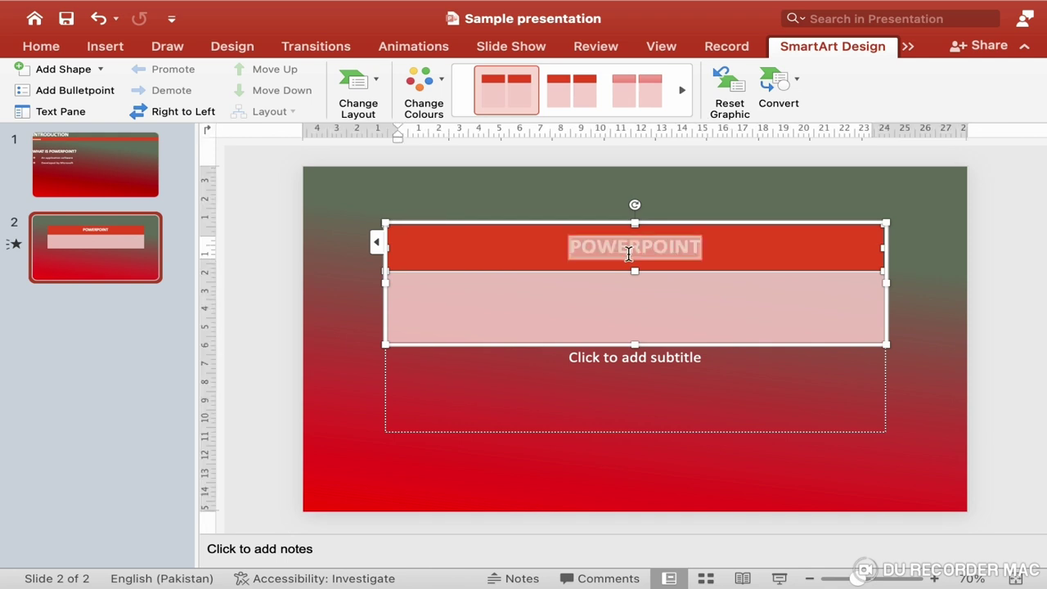
{"action": "left_click", "coordinate": [42, 47]}
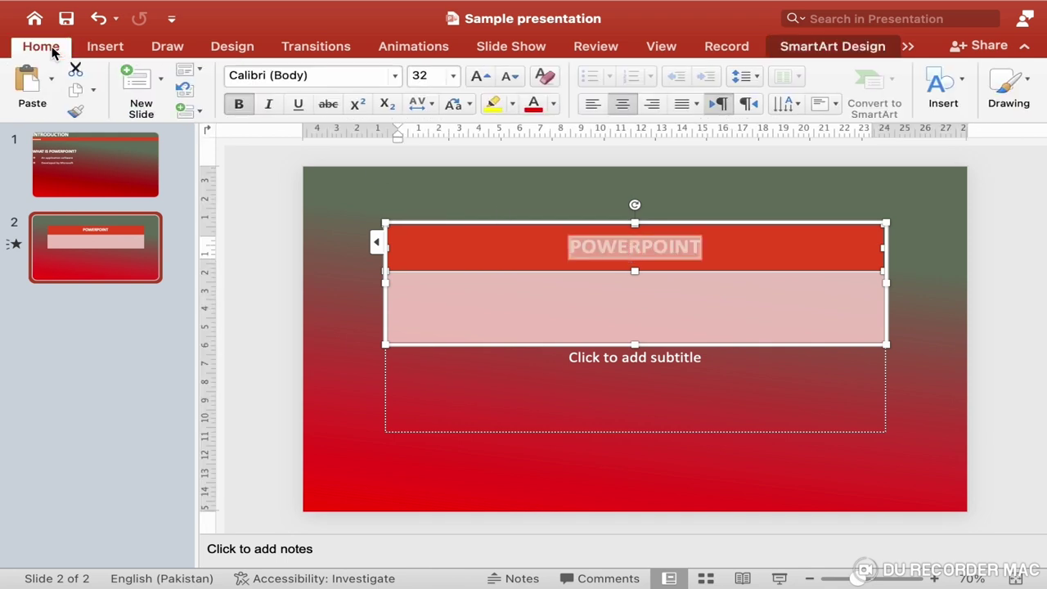
{"action": "left_click", "coordinate": [452, 76]}
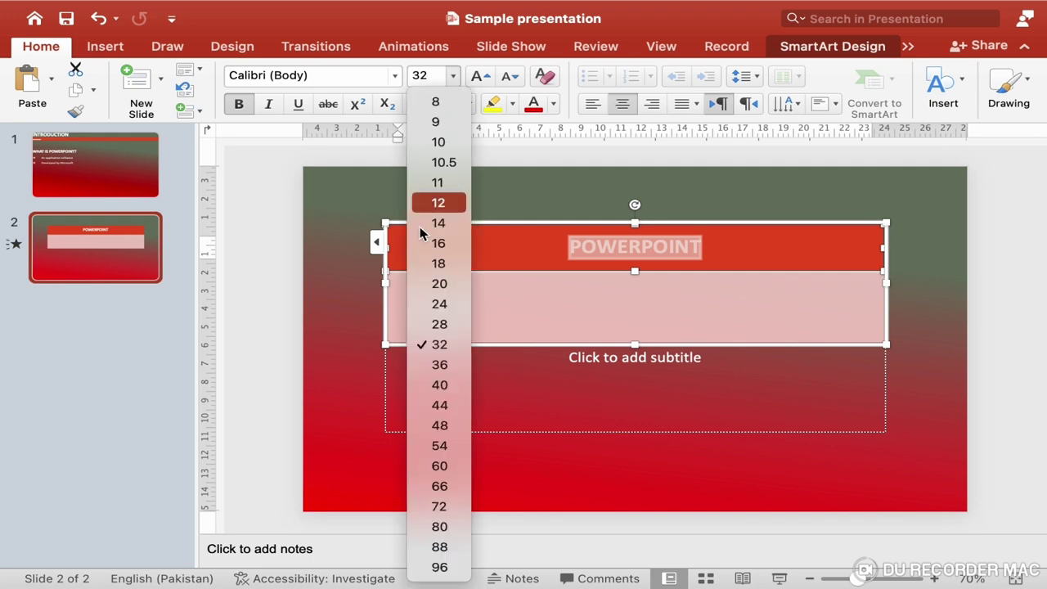
{"action": "left_click", "coordinate": [441, 389]}
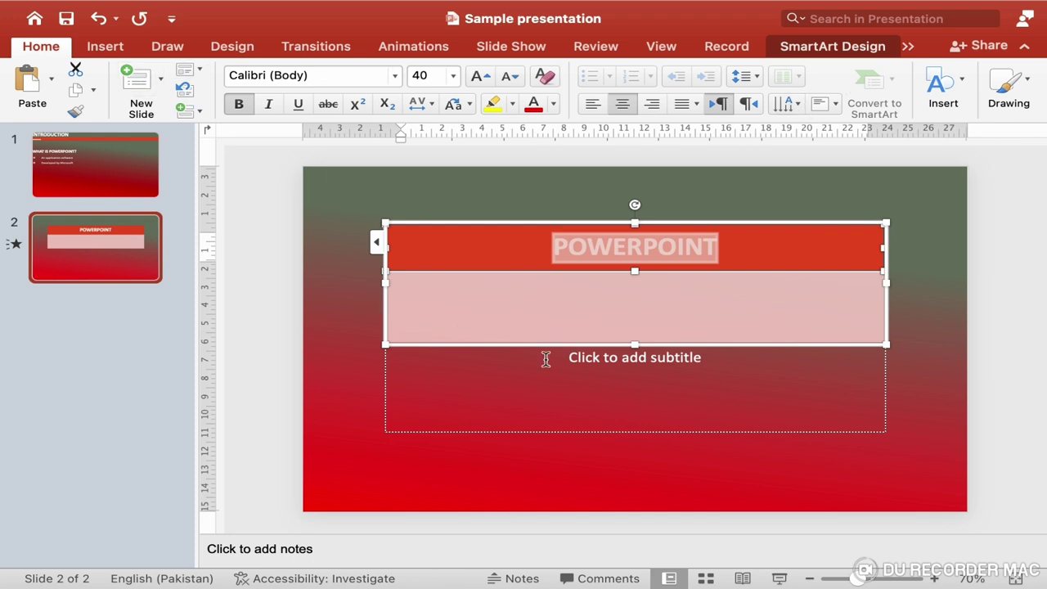
Step: Change the SmartArt layout to Vertical Curved List
{"action": "left_click", "coordinate": [888, 261]}
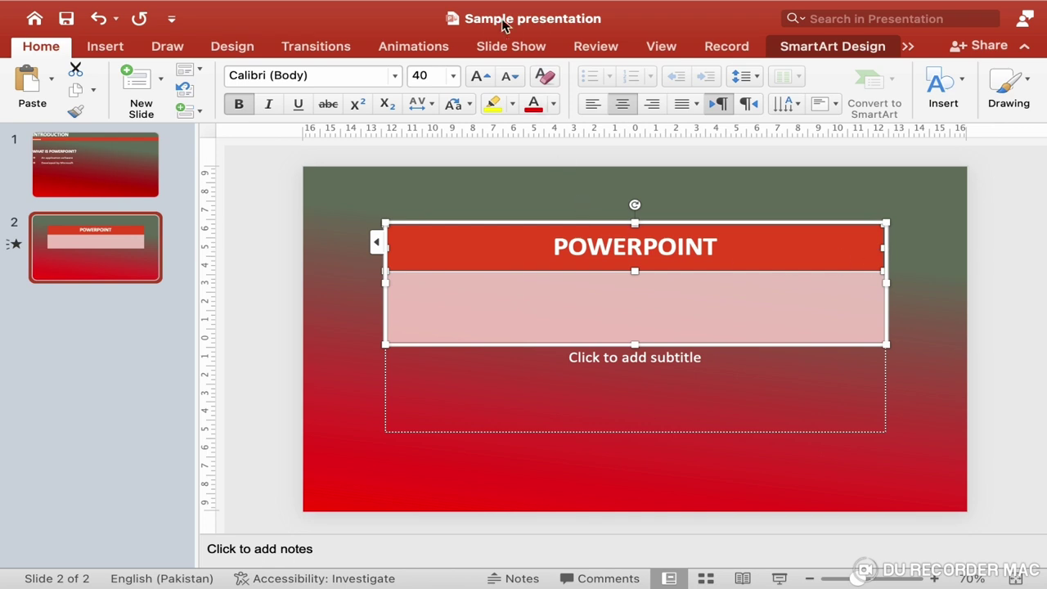
{"action": "left_click", "coordinate": [857, 53]}
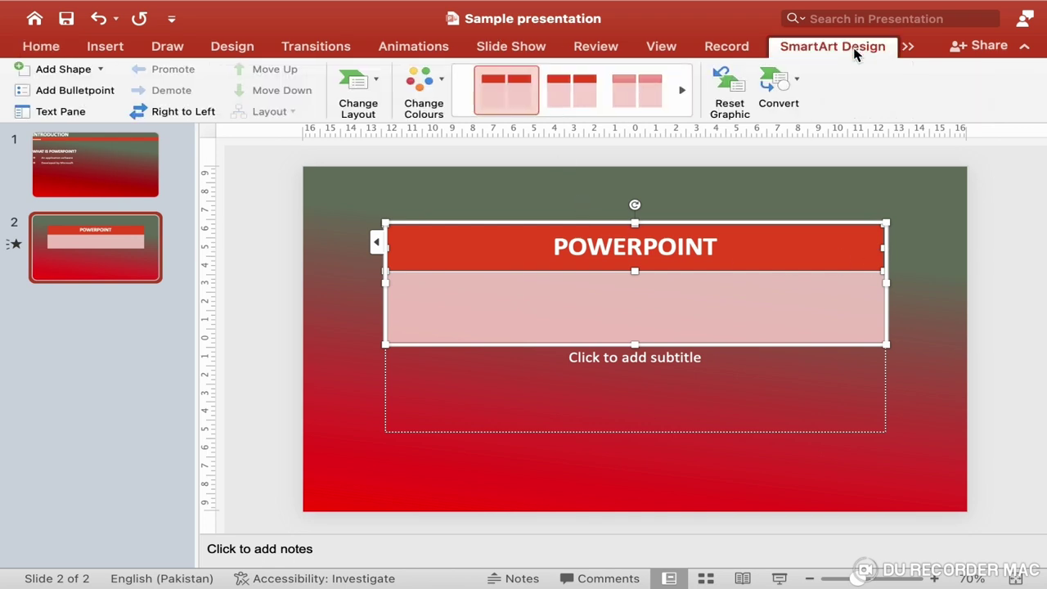
{"action": "left_click", "coordinate": [370, 102]}
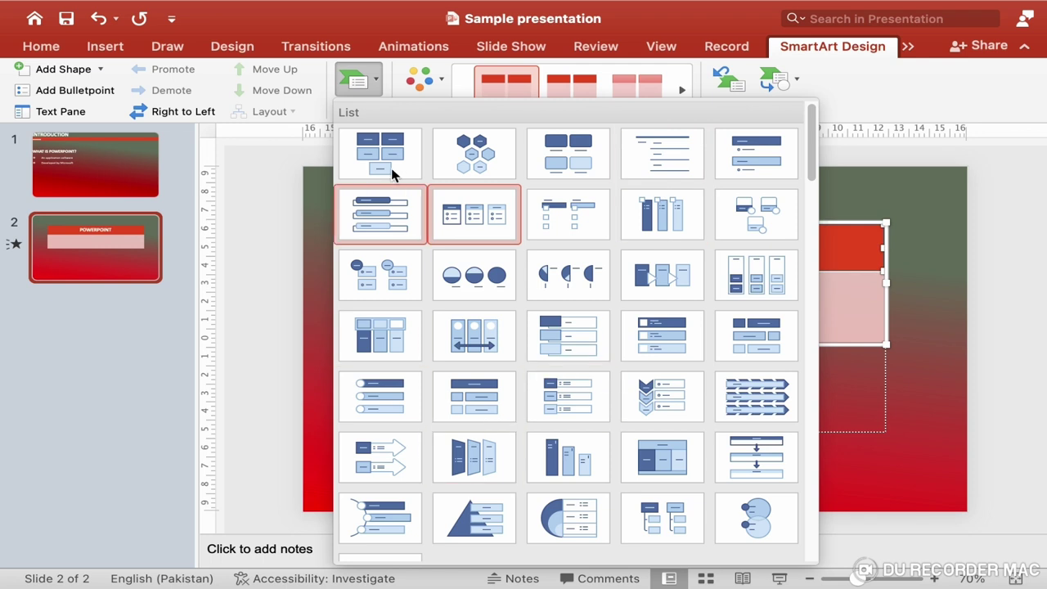
{"action": "scroll", "coordinate": [462, 473], "scroll_direction": "down", "scroll_amount": 2}
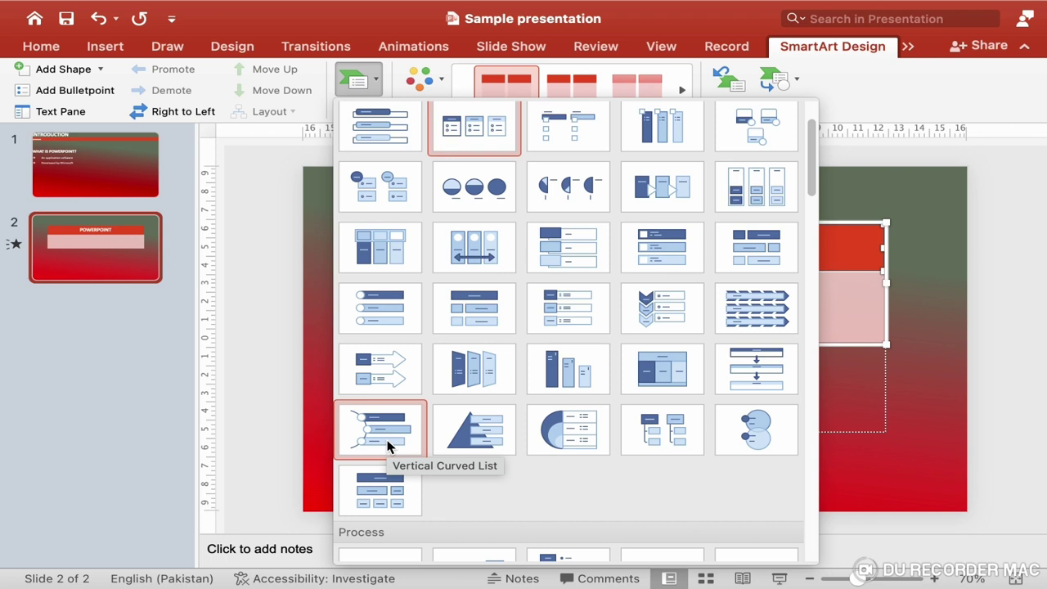
{"action": "left_click", "coordinate": [388, 446]}
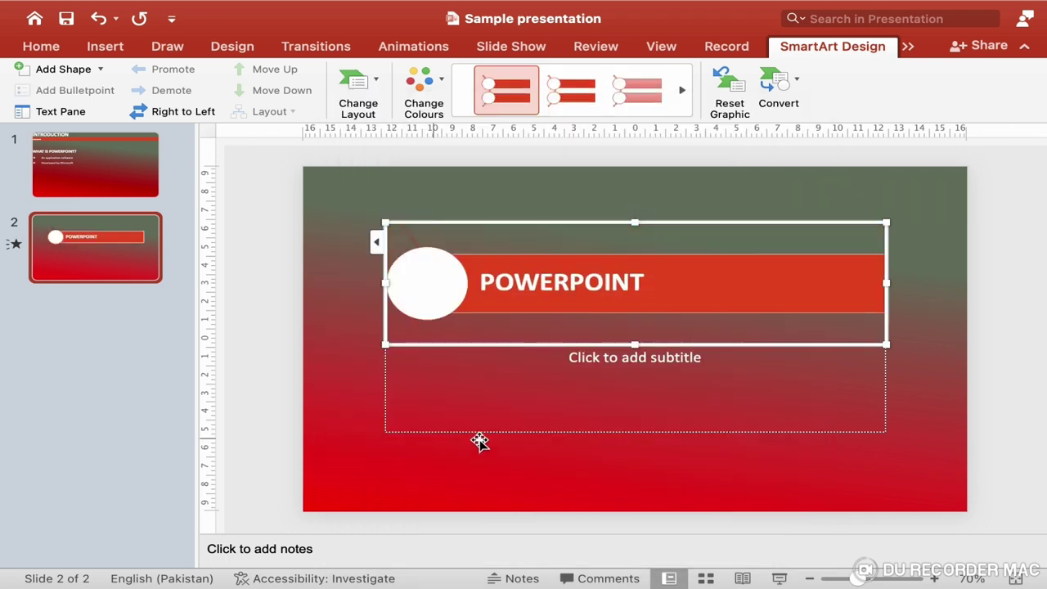
{"action": "left_click", "coordinate": [599, 486]}
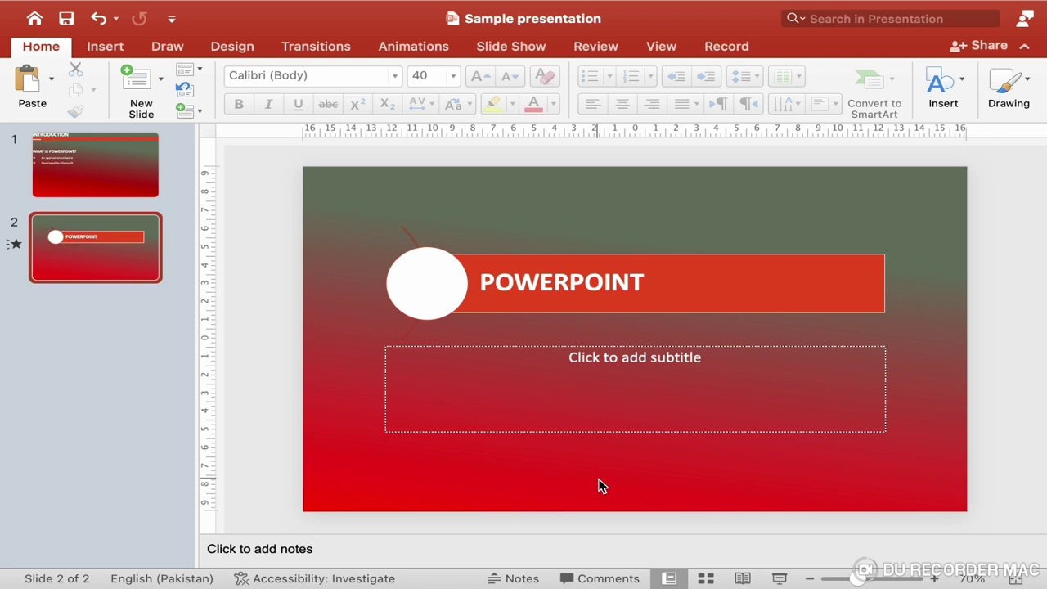
Step: Enter the subtitle 'Masterin Presentation Skill' and make it bold 32 pt
{"action": "left_click", "coordinate": [665, 368]}
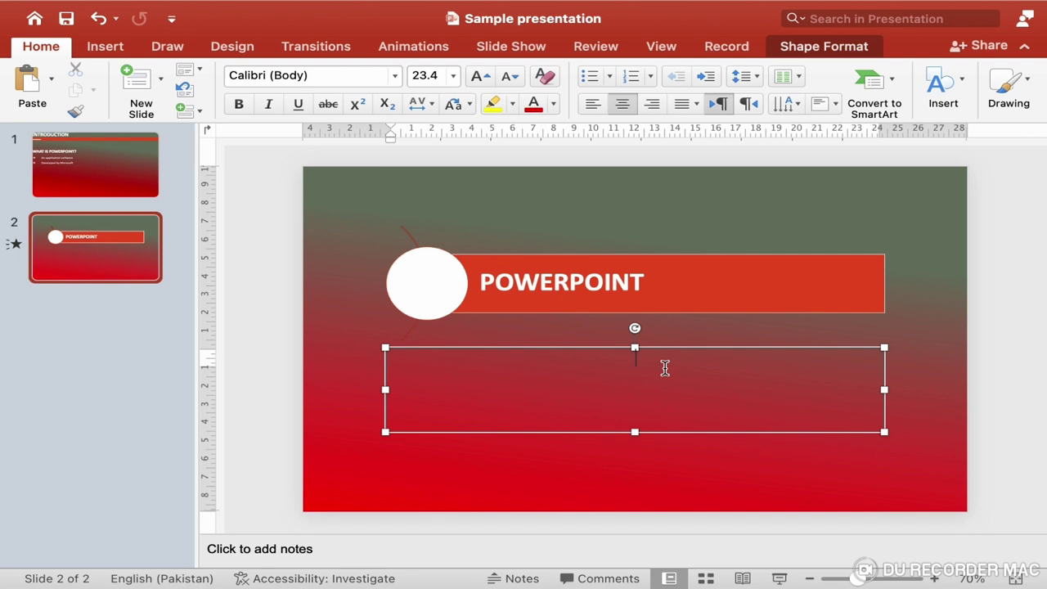
{"action": "type", "text": "Ma"}
{"action": "type", "text": "sterin "}
{"action": "type", "text": "Presentation"}
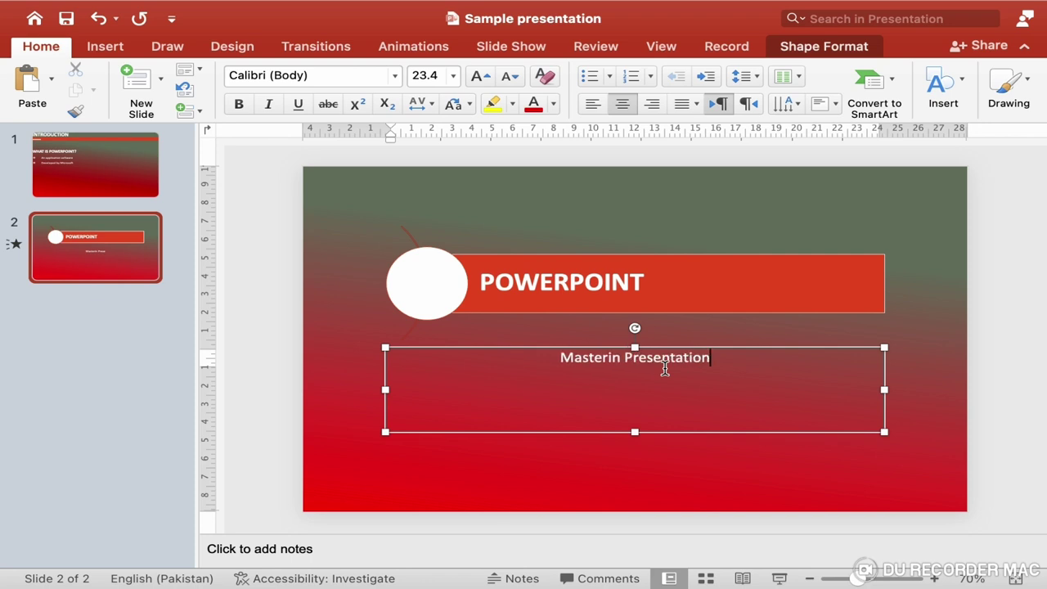
{"action": "type", "text": " Skill"}
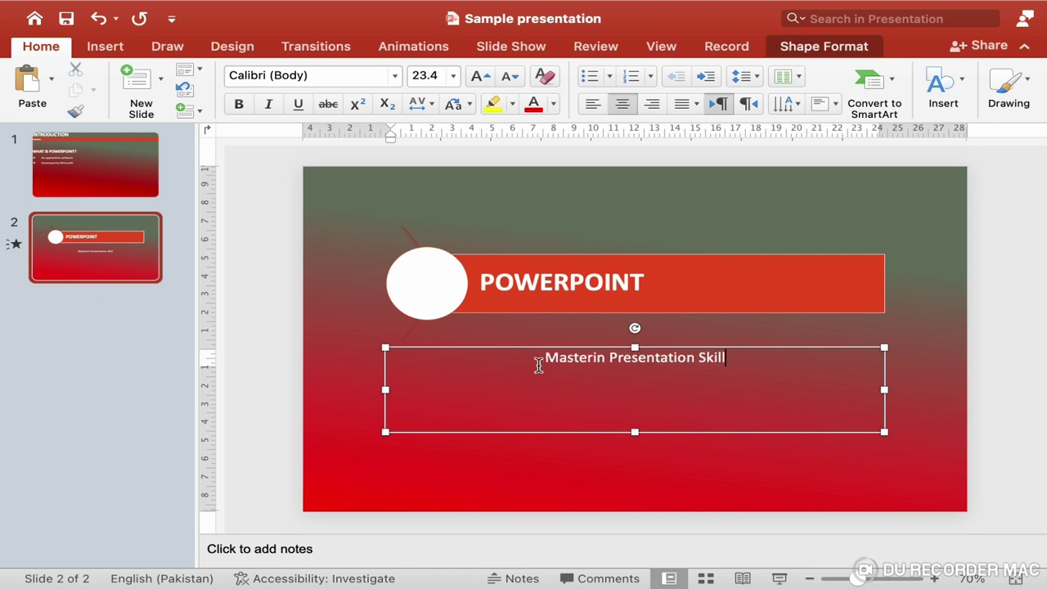
{"action": "left_click", "coordinate": [542, 365]}
{"action": "left_click_drag", "start_coordinate": [542, 365], "coordinate": [725, 358]}
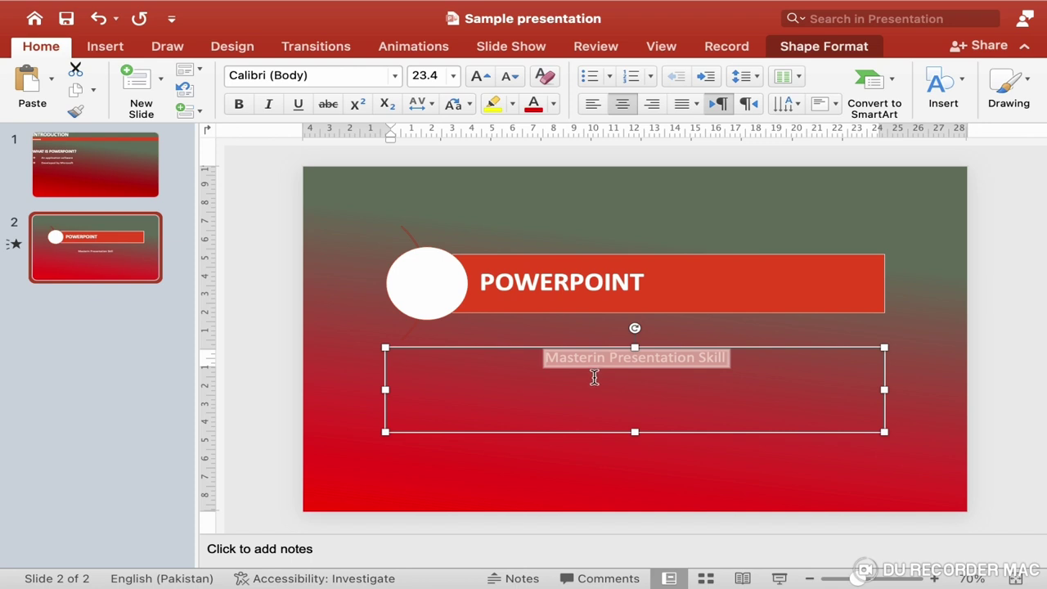
{"action": "left_click", "coordinate": [454, 75]}
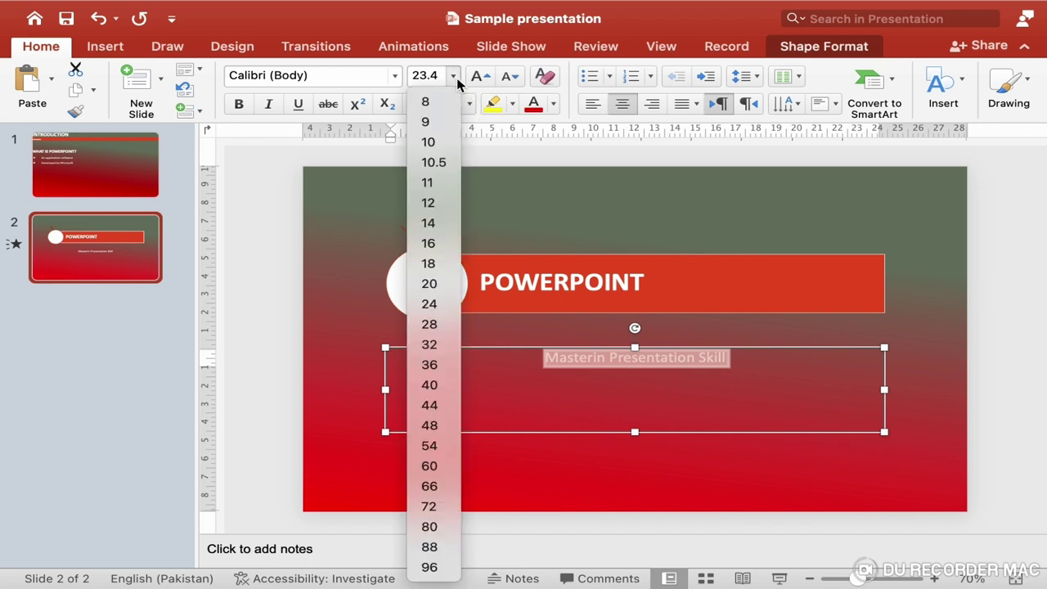
{"action": "left_click", "coordinate": [433, 344]}
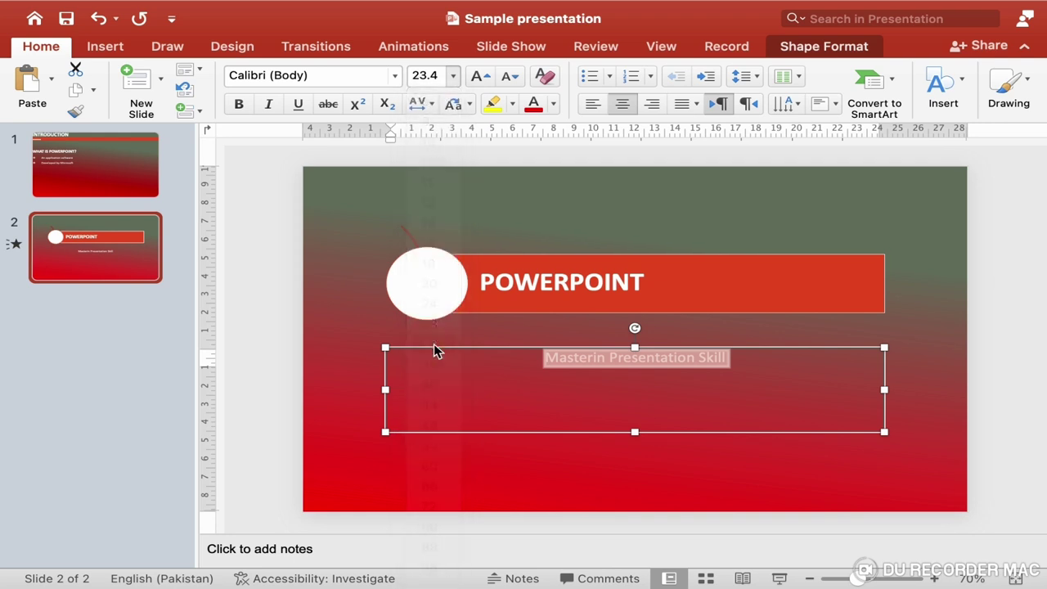
{"action": "left_click", "coordinate": [238, 105]}
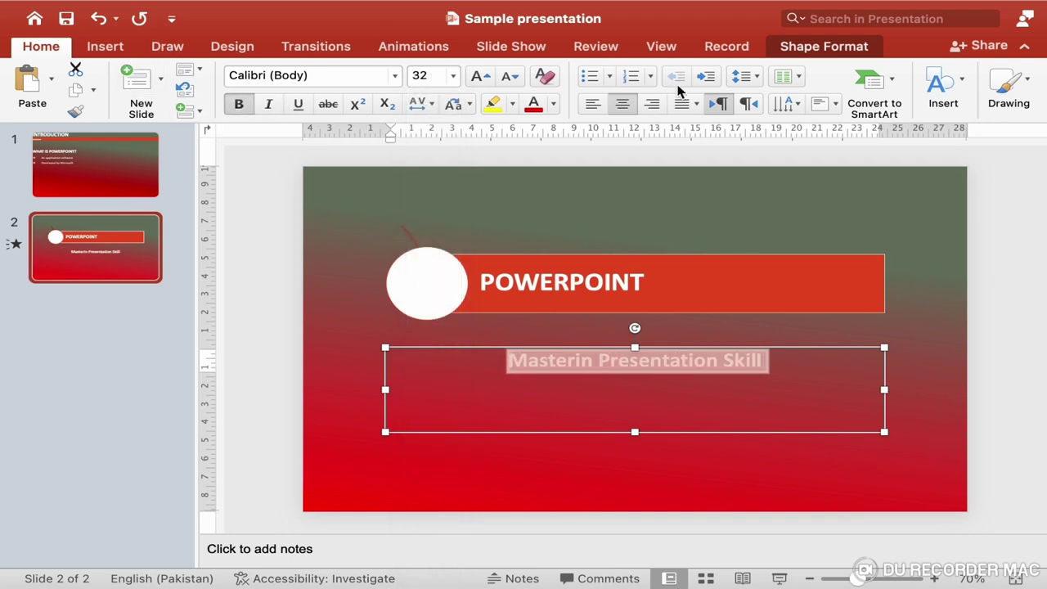
{"action": "left_click", "coordinate": [882, 377]}
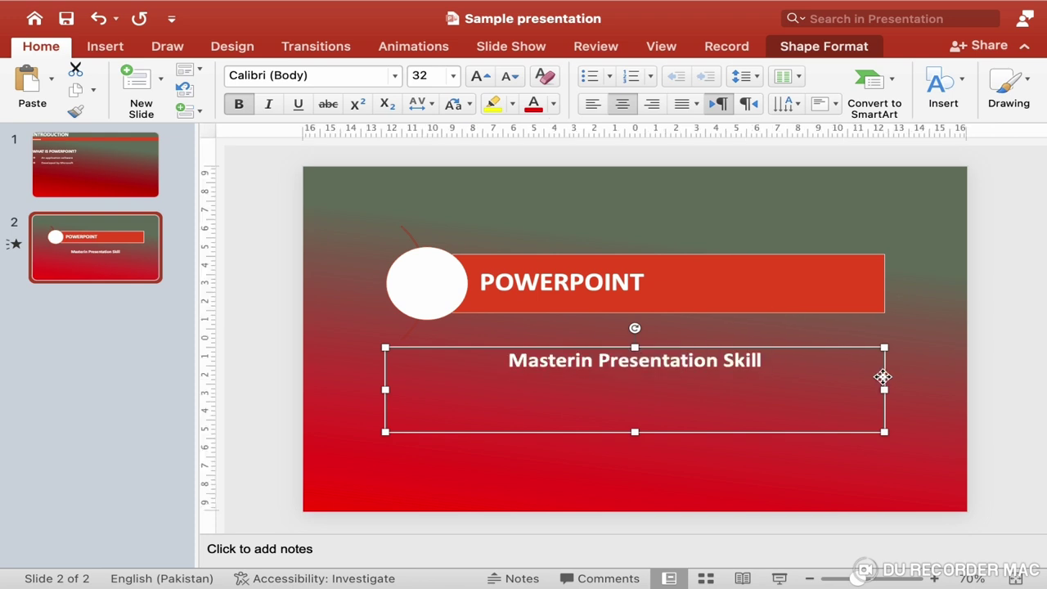
Step: Convert the subtitle to Horizontal Bullet List SmartArt, then return to the INTRODUCTION slide
{"action": "left_click", "coordinate": [892, 101]}
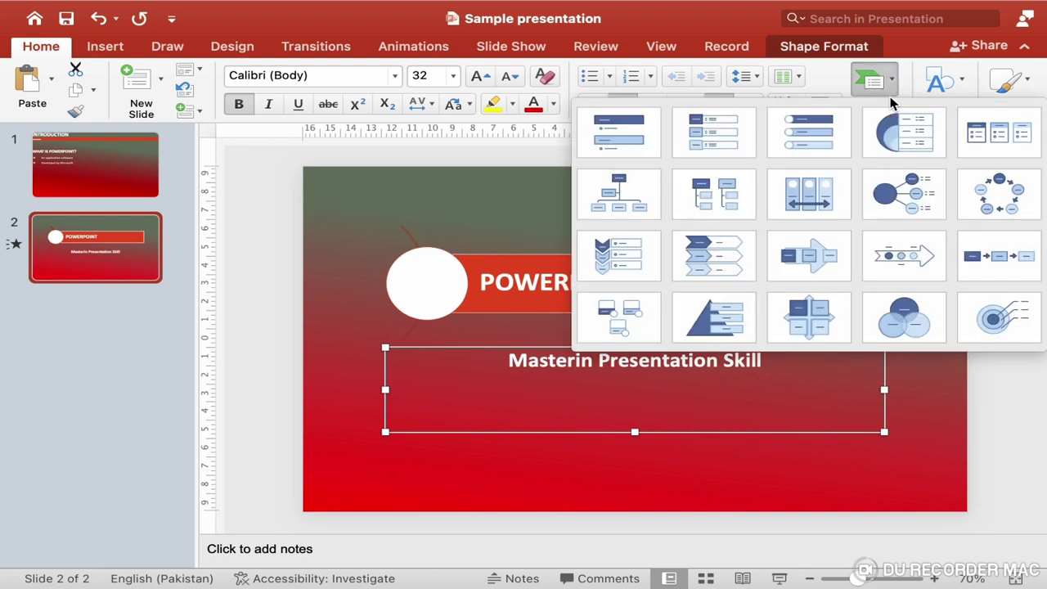
{"action": "left_click", "coordinate": [995, 153]}
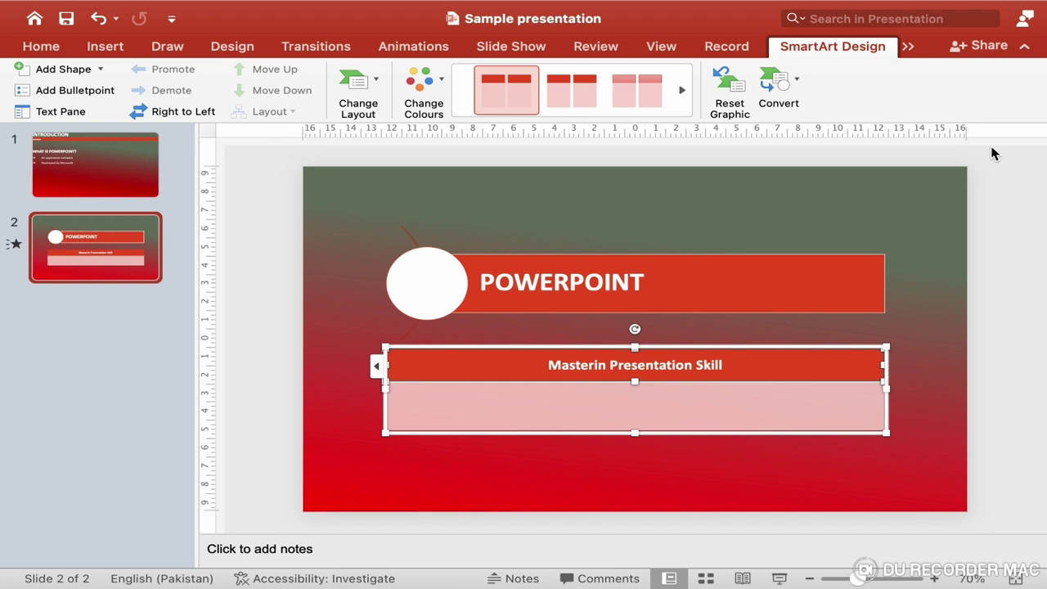
{"action": "left_click", "coordinate": [592, 502]}
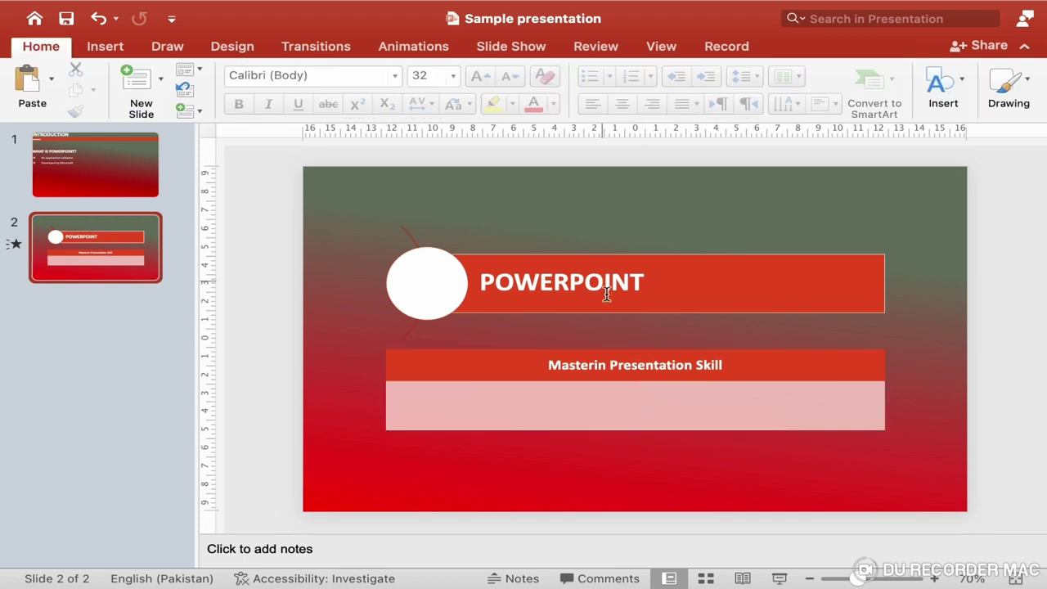
{"action": "left_click", "coordinate": [139, 182]}
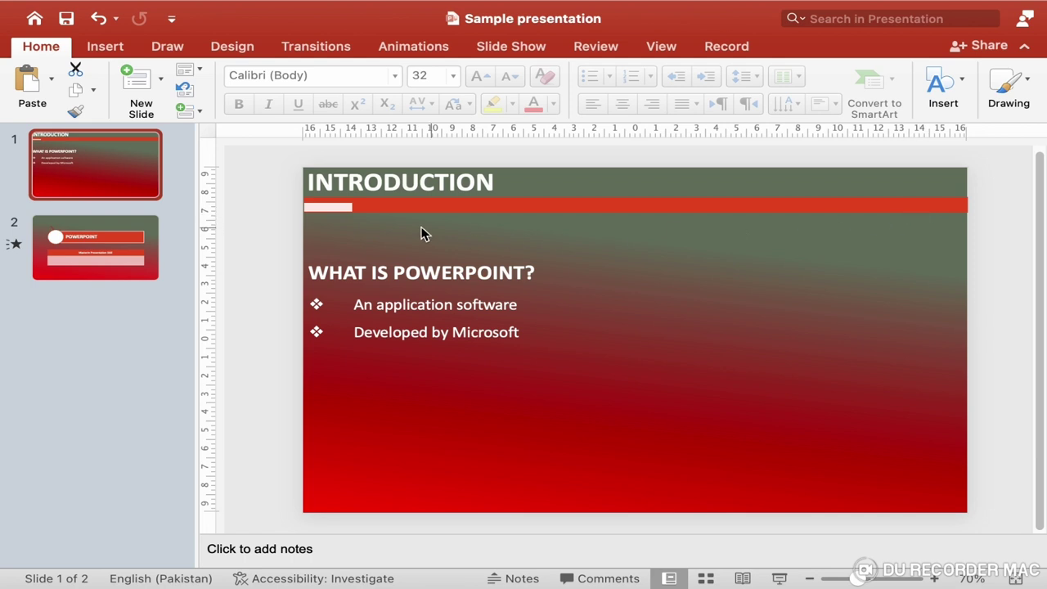
Step: Copy the INTRODUCTION header banner and paste it onto the POWERPOINT slide
{"action": "left_click", "coordinate": [504, 212]}
{"action": "left_click", "coordinate": [545, 211]}
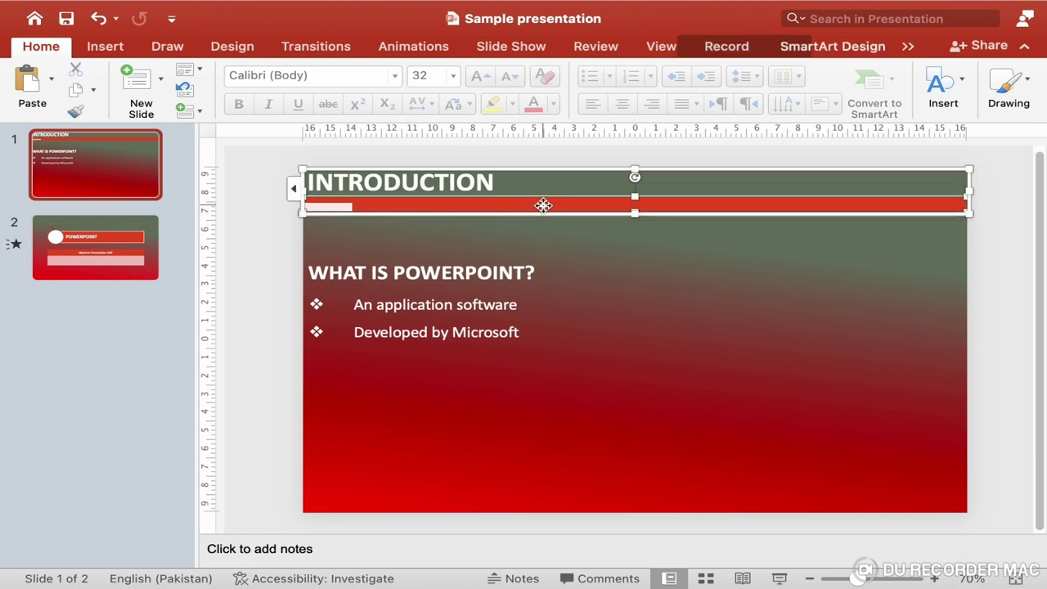
{"action": "right_click", "coordinate": [547, 214]}
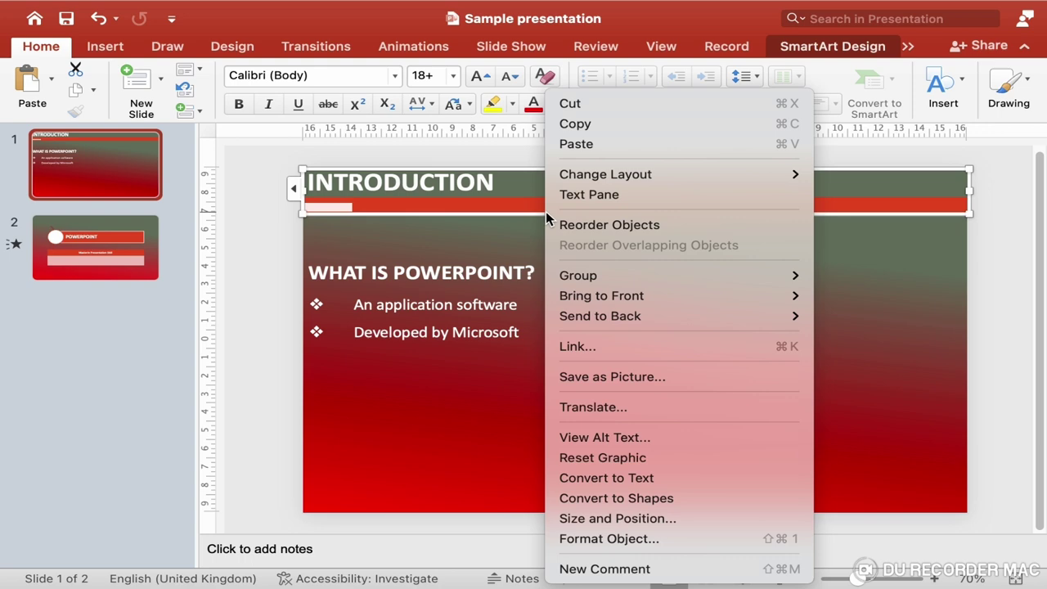
{"action": "left_click", "coordinate": [592, 126]}
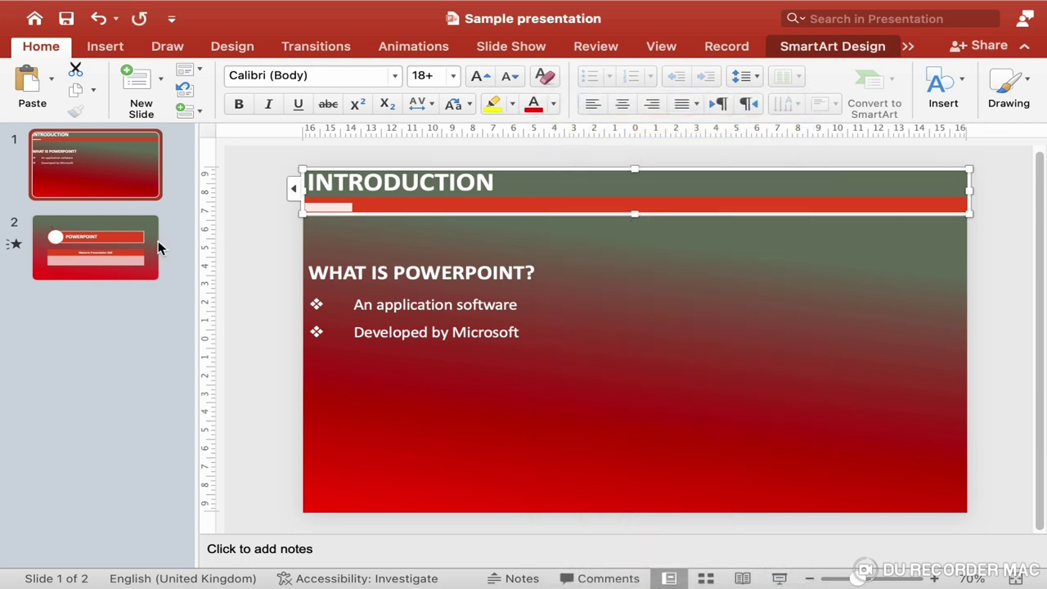
{"action": "left_click", "coordinate": [110, 244]}
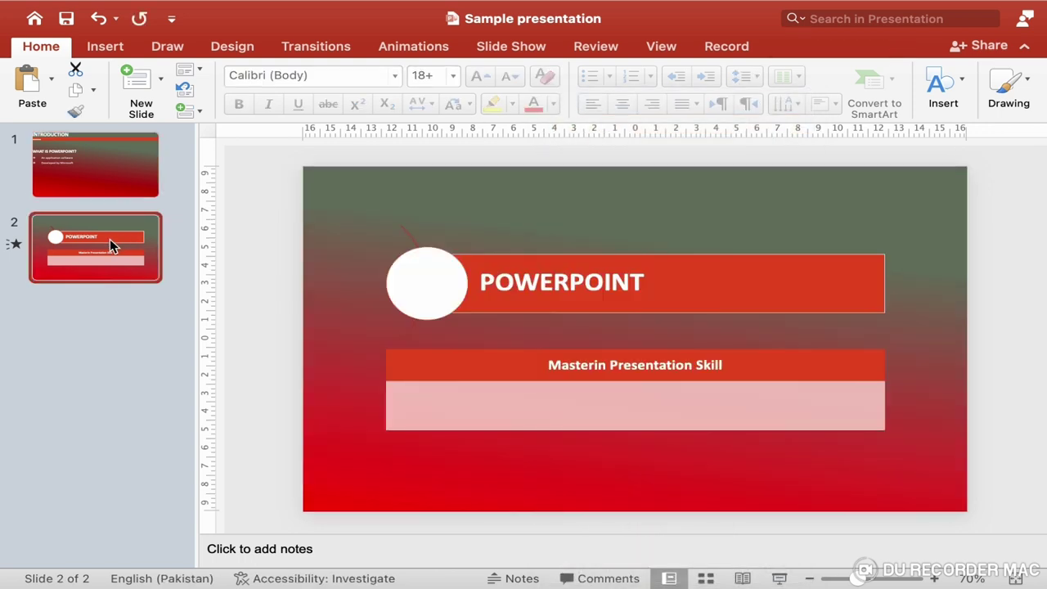
{"action": "key", "text": "super+v"}
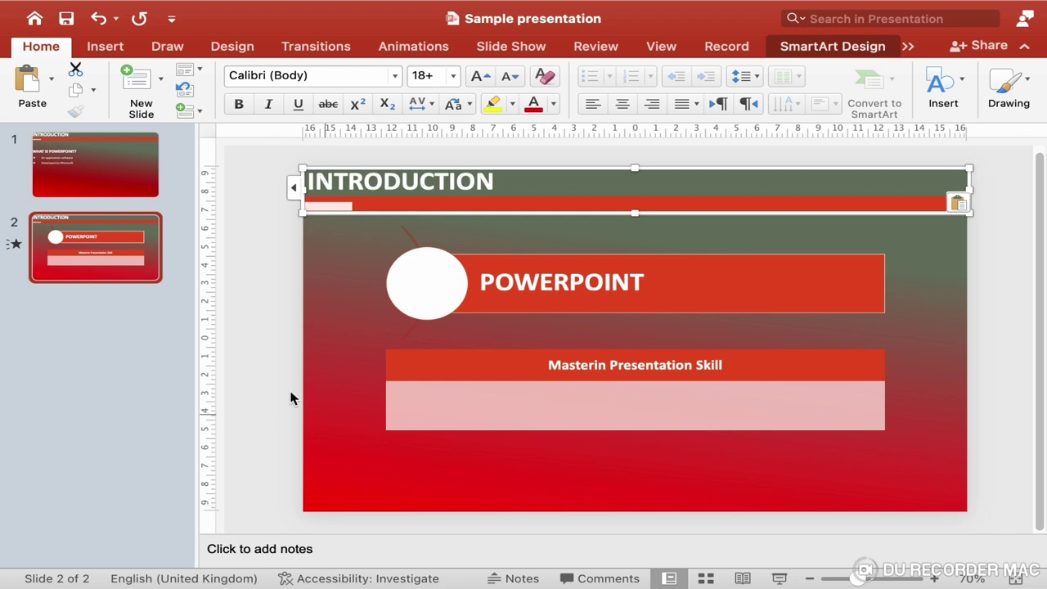
{"action": "left_click", "coordinate": [137, 231]}
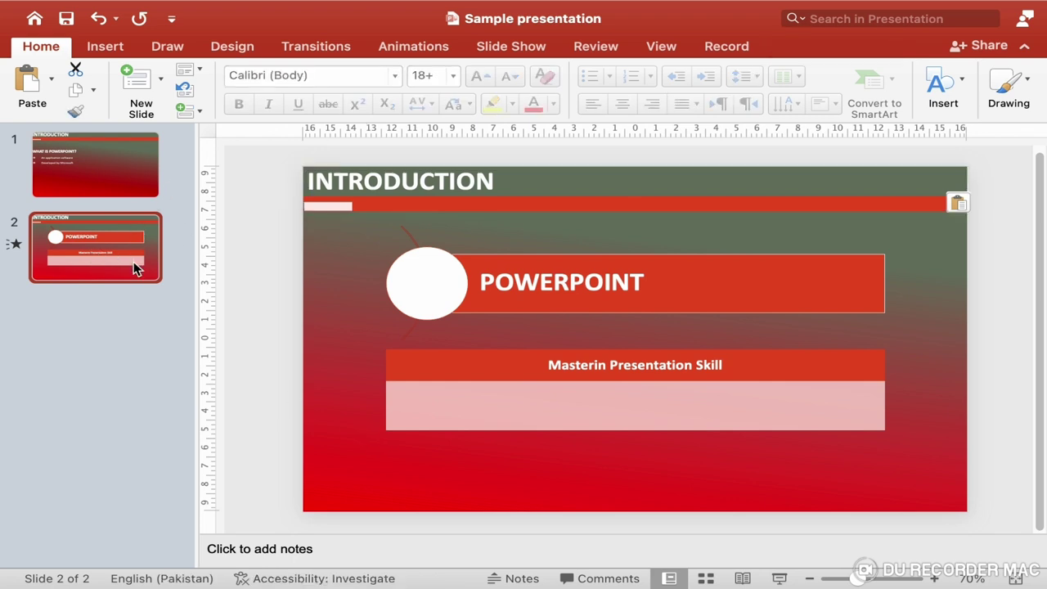
Step: Move the POWERPOINT slide to the first position in the deck
{"action": "left_click_drag", "start_coordinate": [128, 249], "coordinate": [122, 140]}
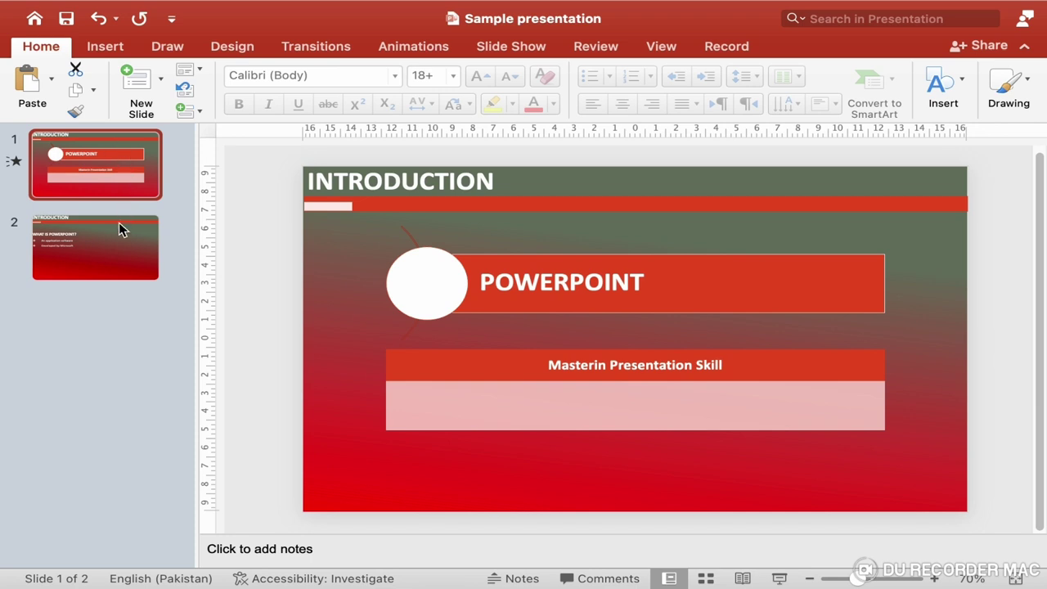
{"action": "left_click", "coordinate": [120, 248]}
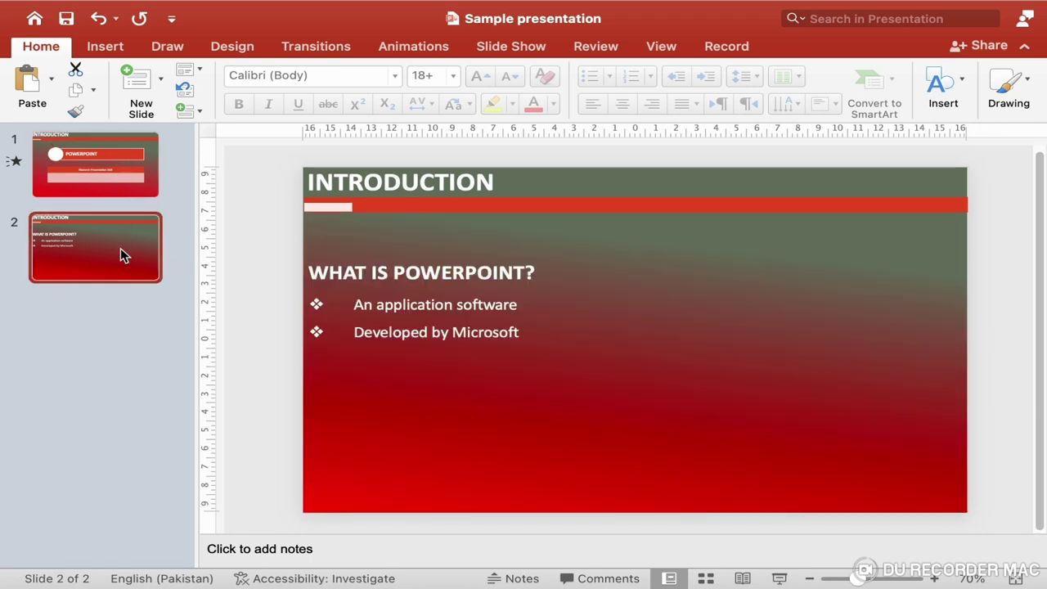
{"action": "left_click", "coordinate": [115, 189]}
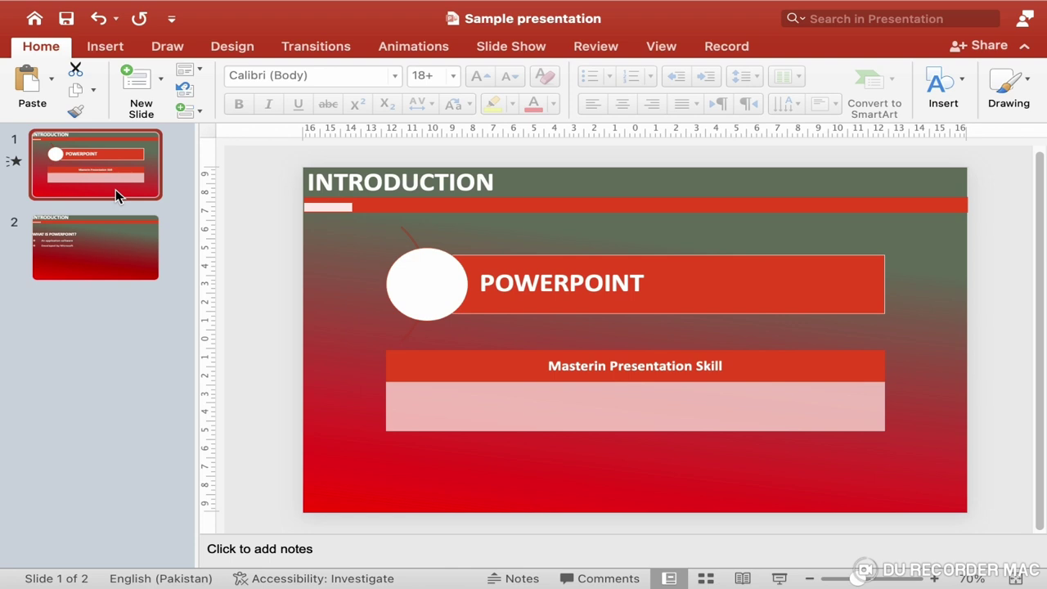
Step: Delete the word INTRODUCTION from the copied banner
{"action": "double_click", "coordinate": [440, 188]}
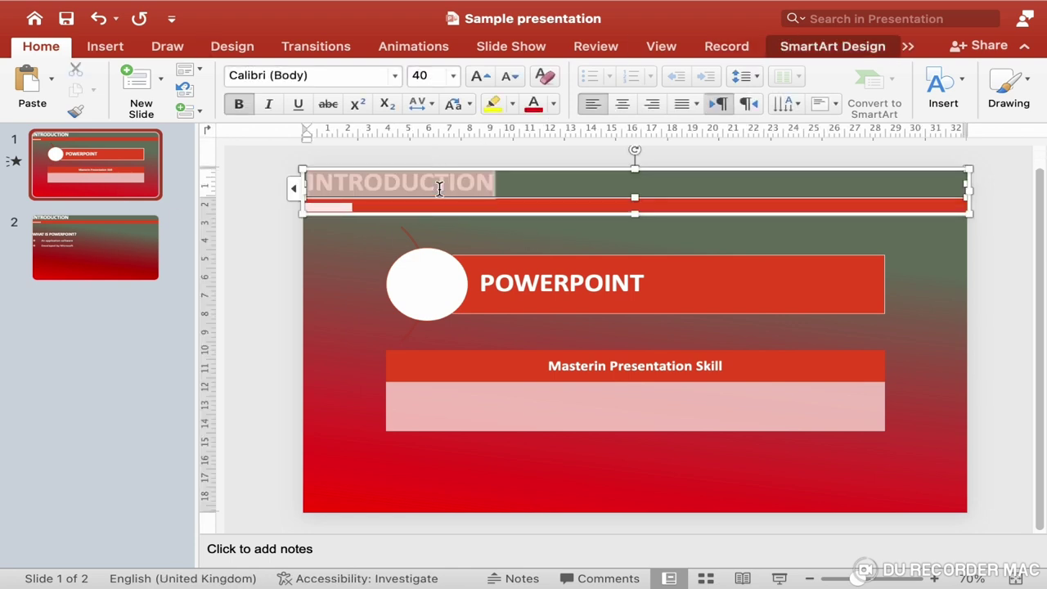
{"action": "key", "text": "BackSpace"}
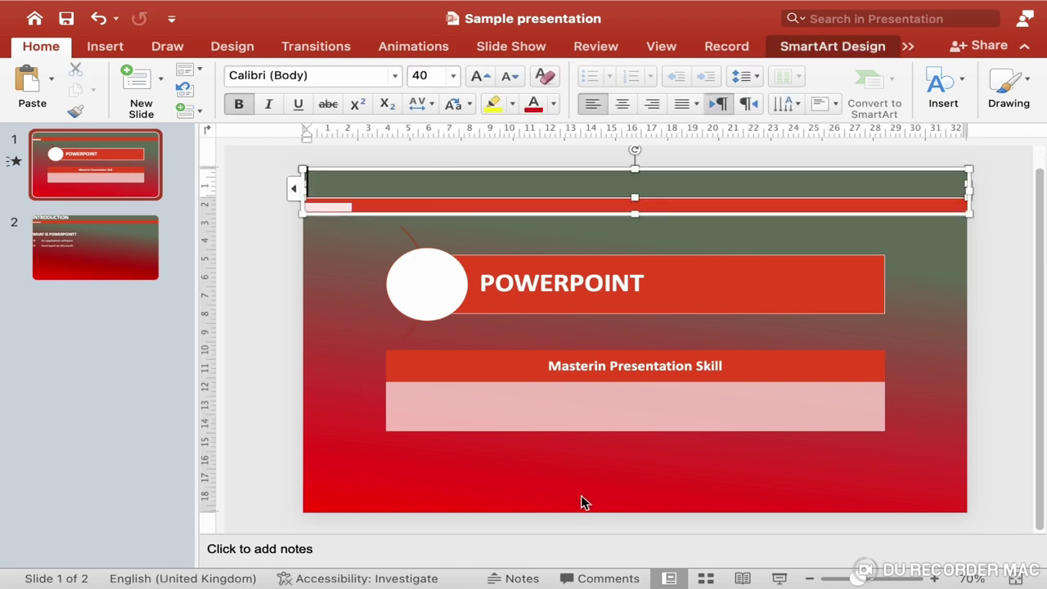
{"action": "left_click", "coordinate": [579, 498]}
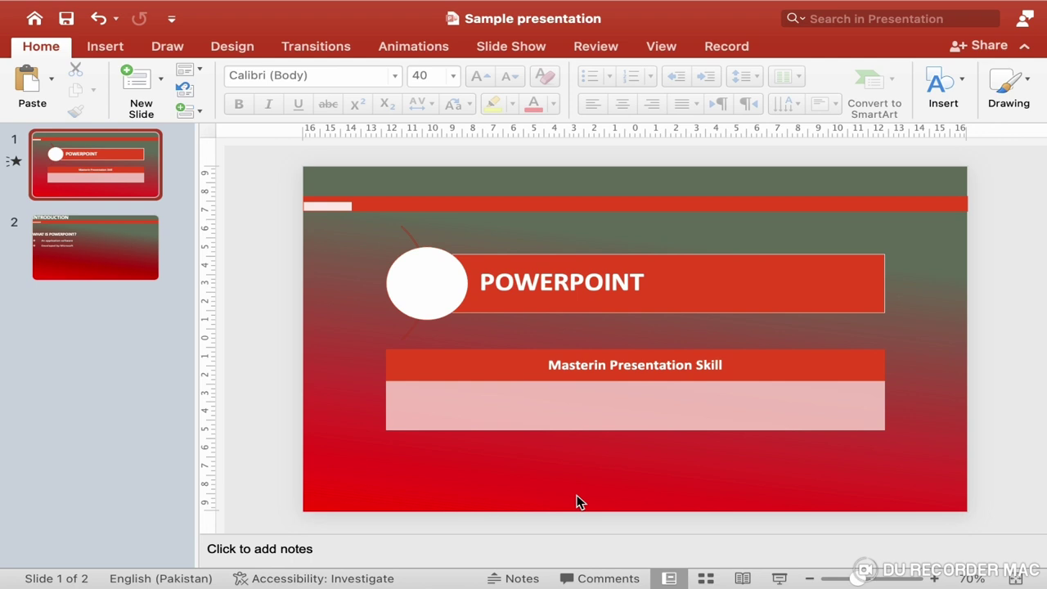
Step: Add a Title and Content slide after the INTRODUCTION slide
{"action": "left_click", "coordinate": [124, 260]}
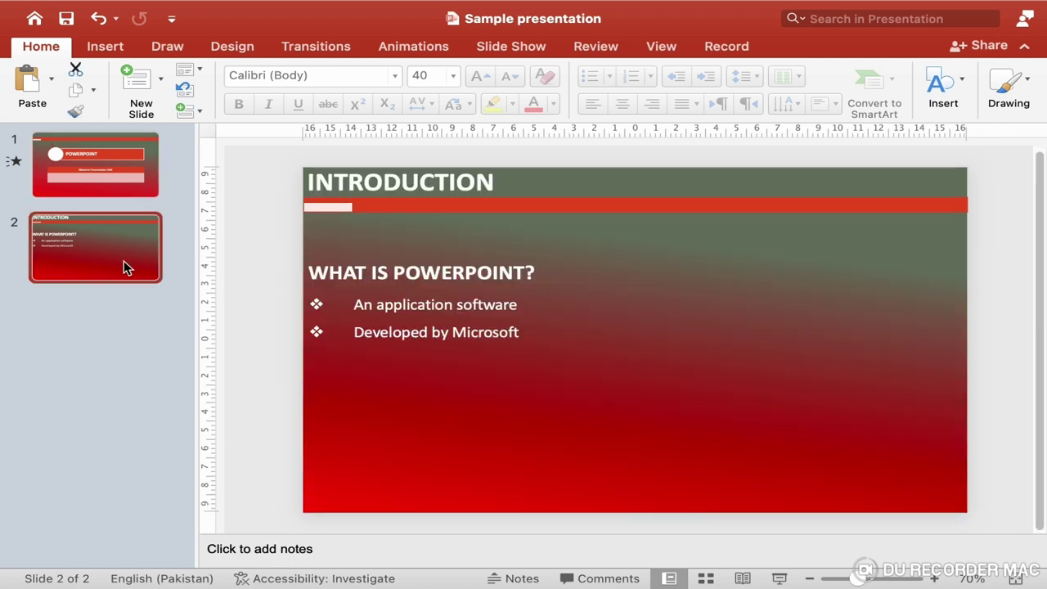
{"action": "left_click", "coordinate": [162, 80]}
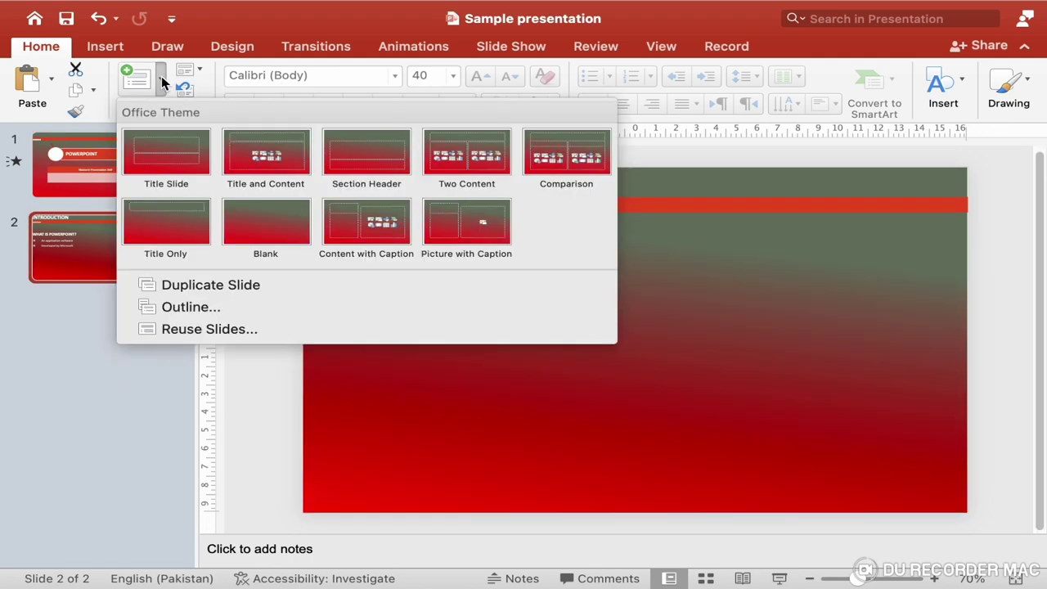
{"action": "left_click", "coordinate": [270, 172]}
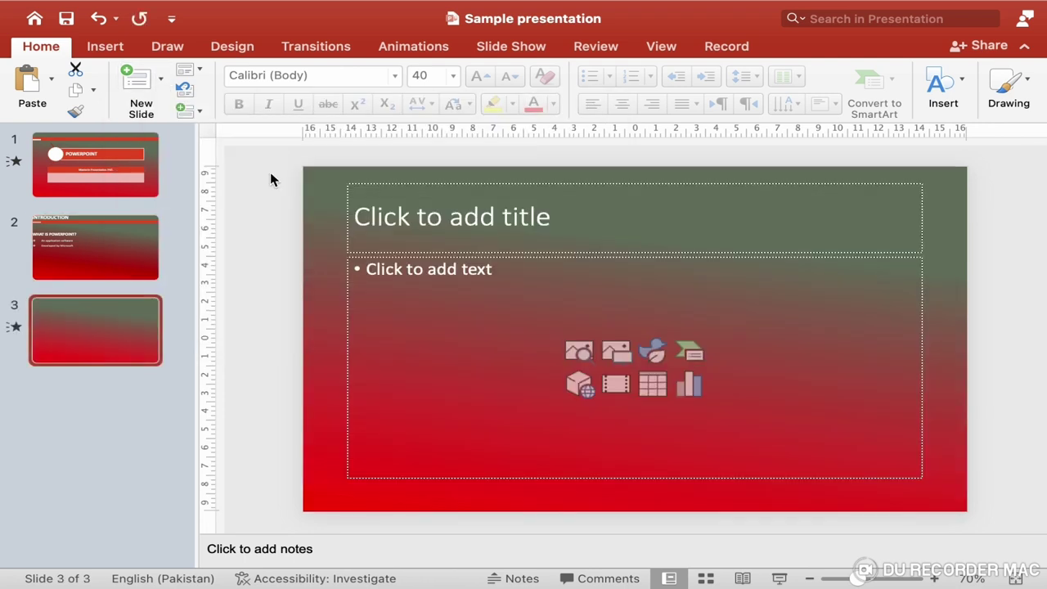
{"action": "left_click", "coordinate": [450, 234]}
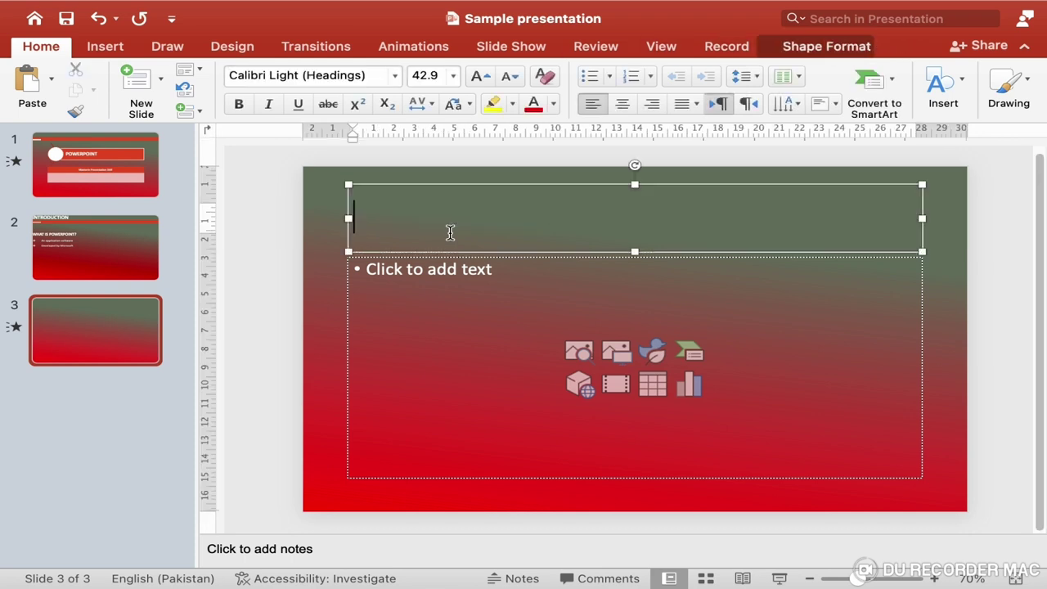
Step: Title slide 3 'GRAPHIC CONTENTS' in bold 40-point type
{"action": "left_click", "coordinate": [443, 280]}
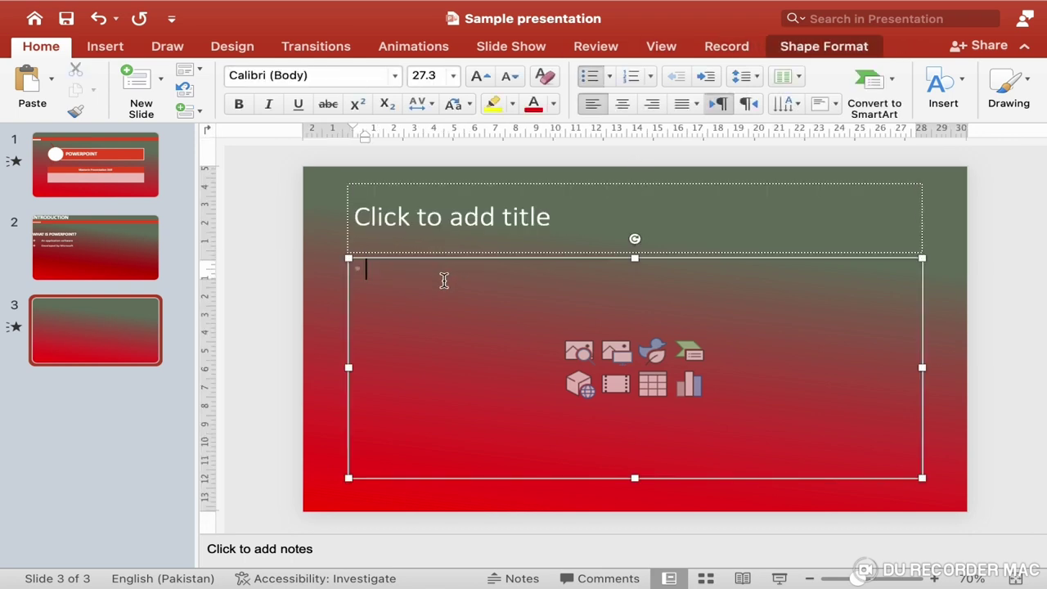
{"action": "left_click", "coordinate": [435, 220]}
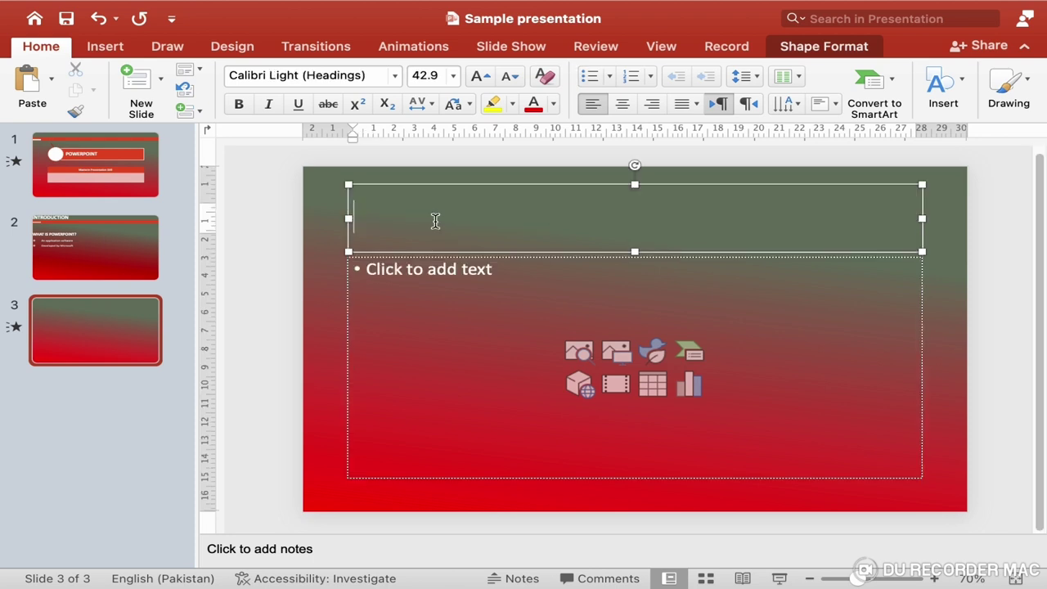
{"action": "type", "text": "GRAP"}
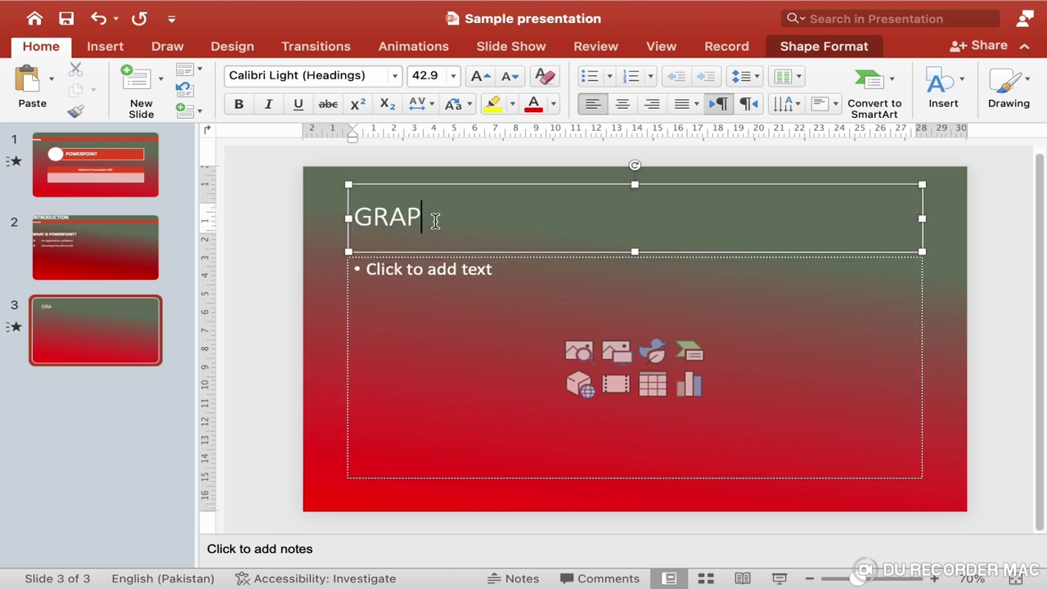
{"action": "type", "text": "HIC CO"}
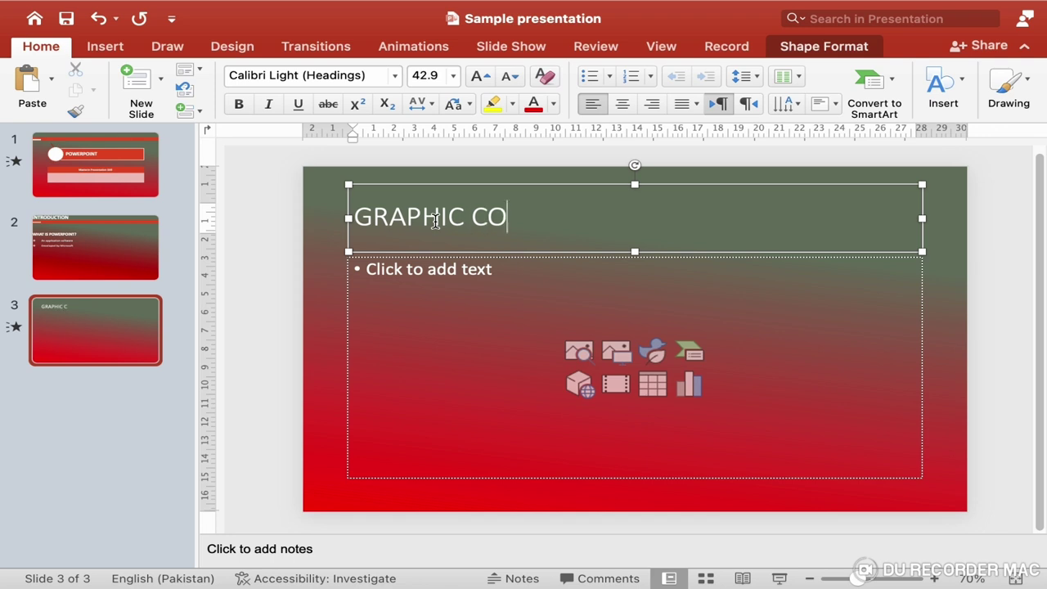
{"action": "type", "text": "NTENTS"}
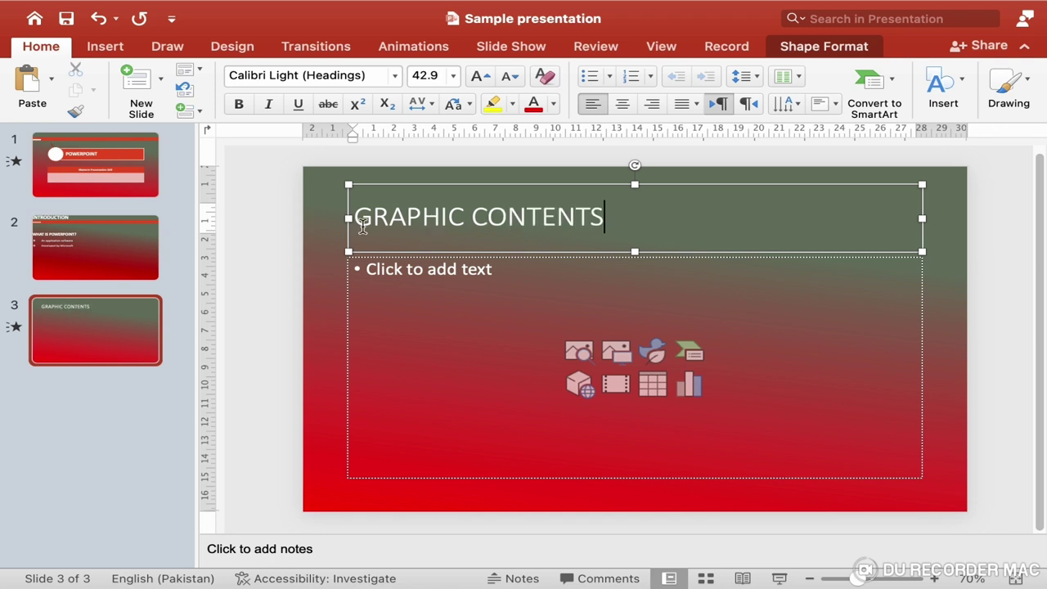
{"action": "left_click_drag", "start_coordinate": [363, 227], "coordinate": [617, 234]}
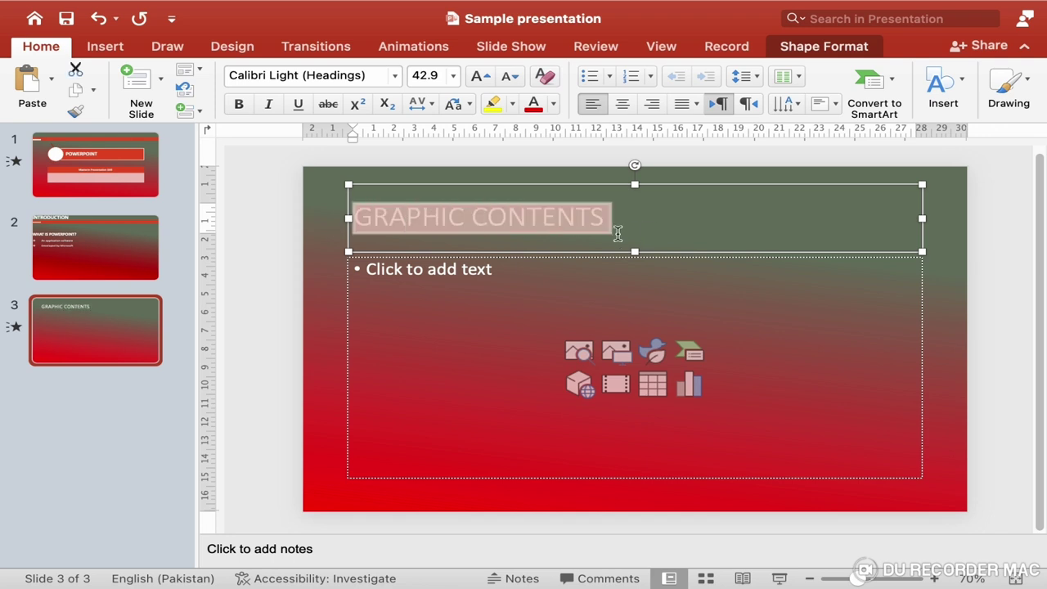
{"action": "left_click", "coordinate": [454, 76]}
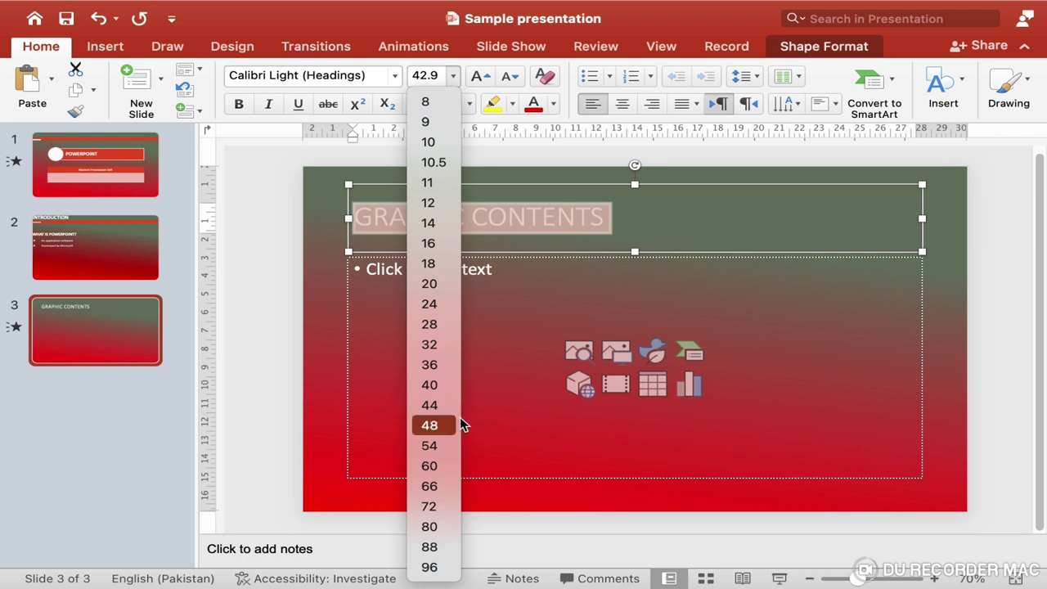
{"action": "left_click", "coordinate": [431, 386]}
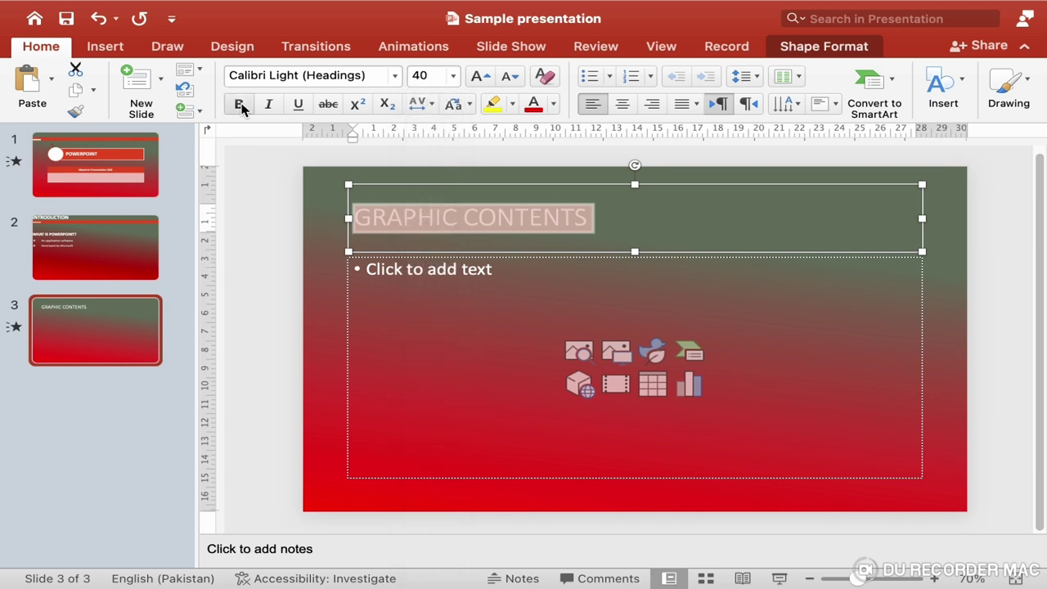
{"action": "left_click", "coordinate": [240, 106]}
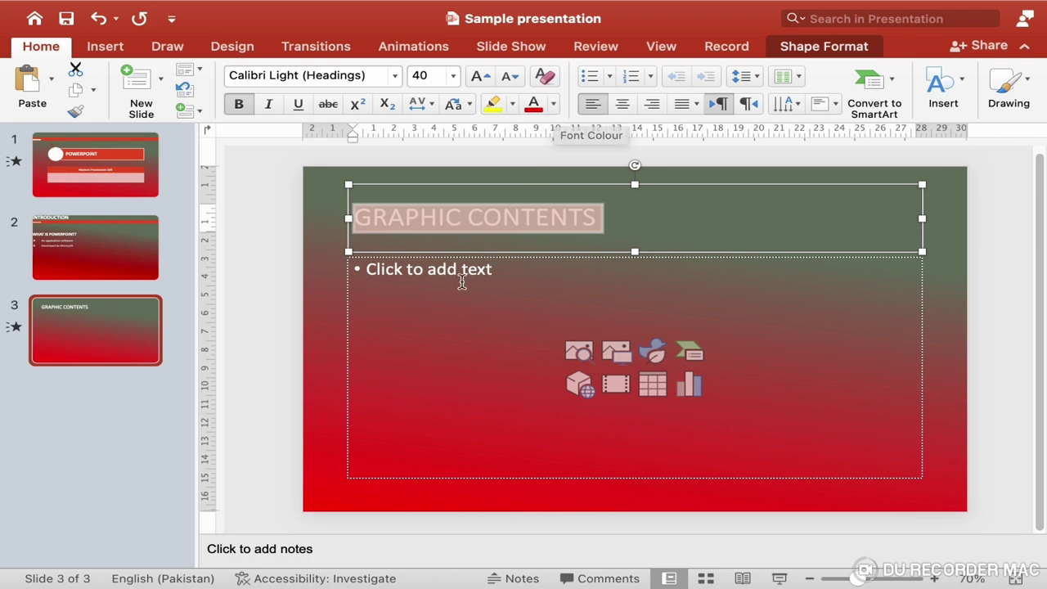
{"action": "left_click", "coordinate": [425, 274]}
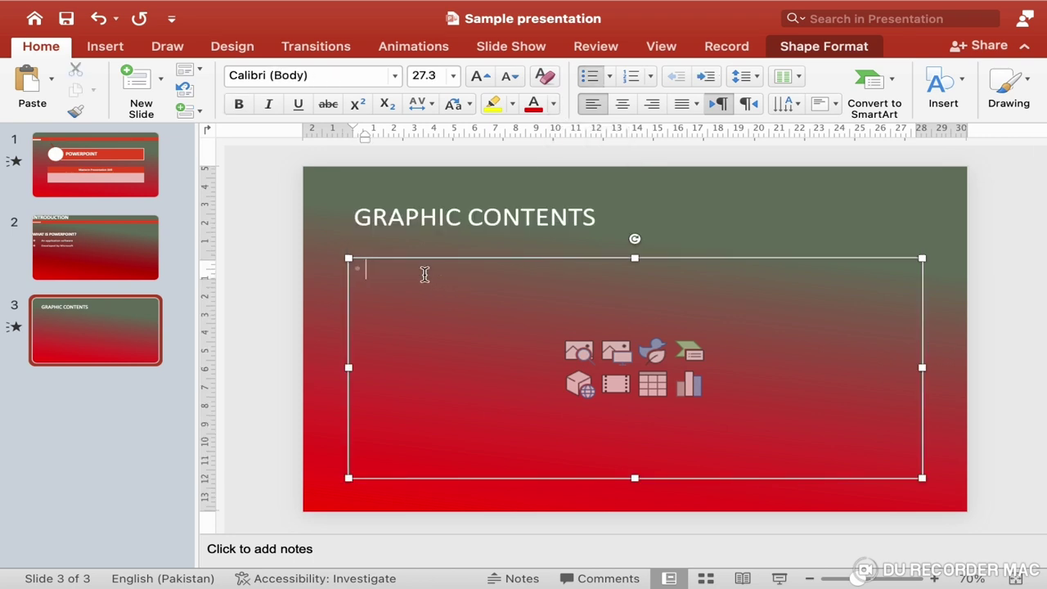
{"action": "type", "text": "j"}
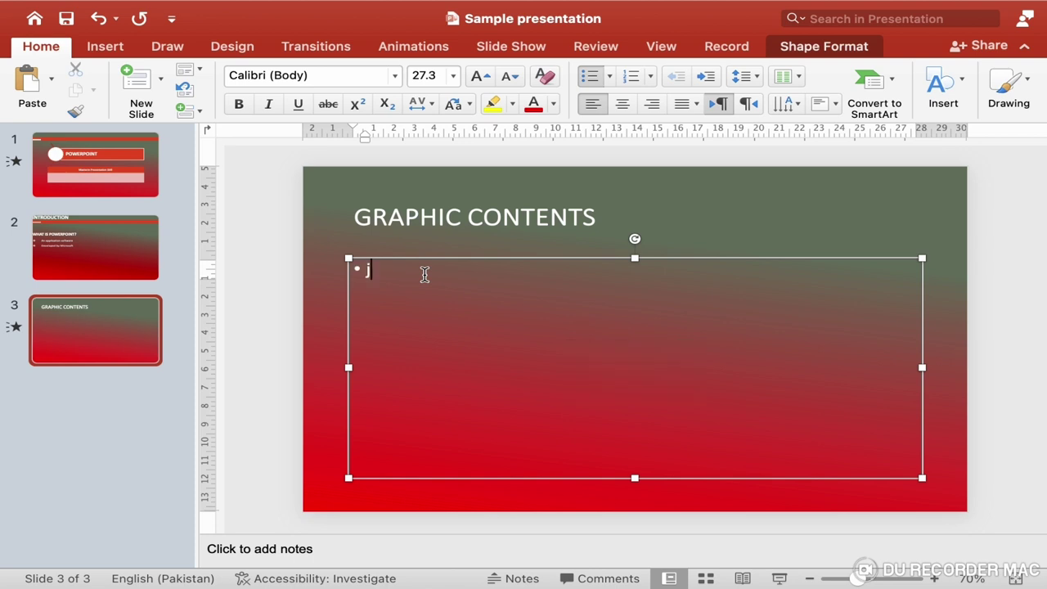
{"action": "type", "text": "kfjdkjdkjkf"}
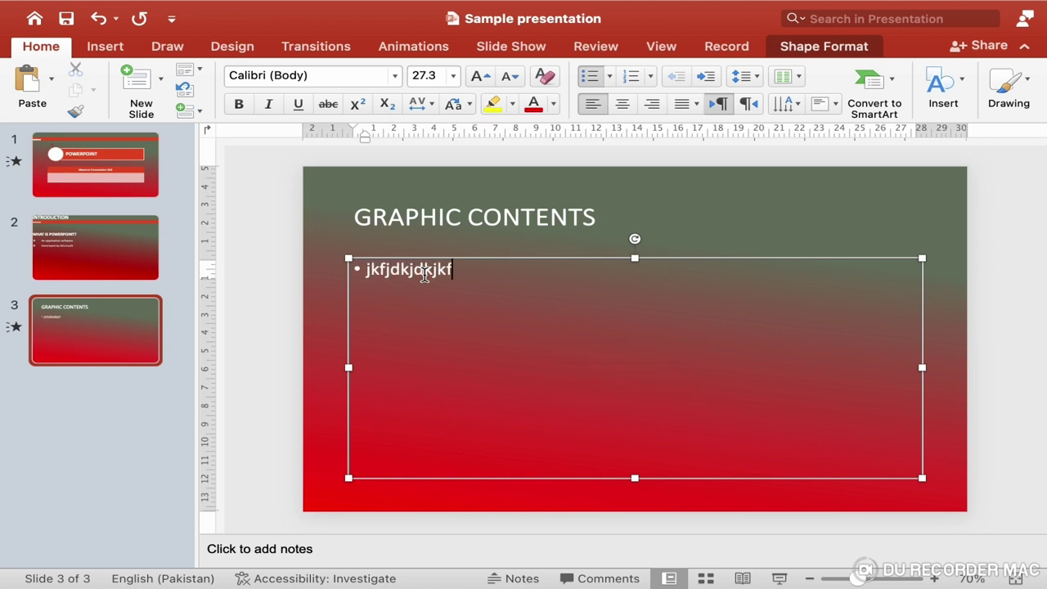
{"action": "key", "text": "BackSpace"}
{"action": "key", "text": "BackSpace"}
{"action": "key", "text": "BackSpace"}
{"action": "key", "text": "BackSpace"}
{"action": "key", "text": "BackSpace"}
{"action": "key", "text": "BackSpace"}
{"action": "key", "text": "BackSpace"}
{"action": "key", "text": "BackSpace"}
{"action": "key", "text": "BackSpace"}
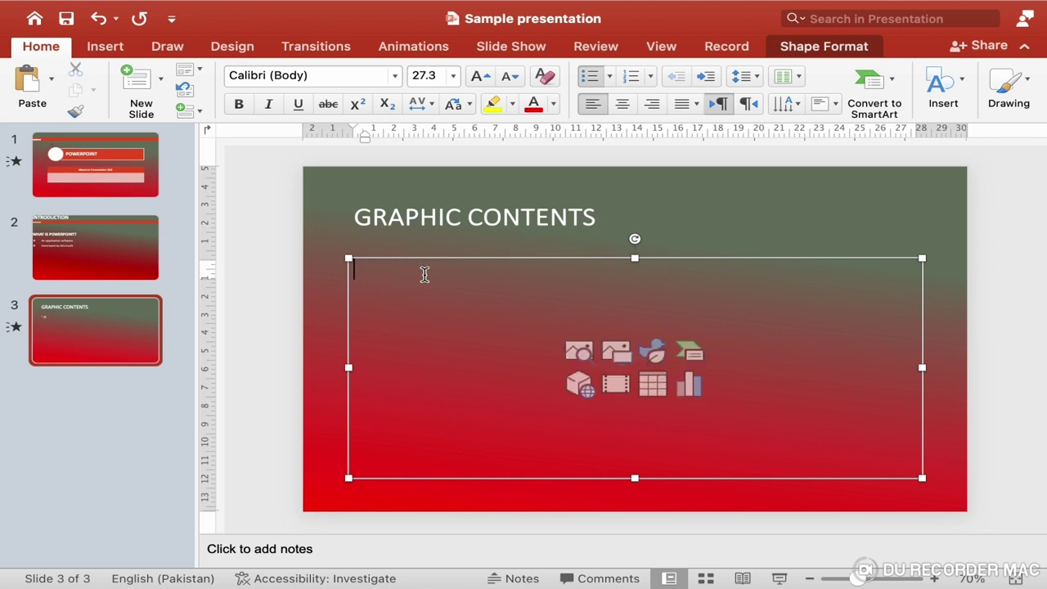
{"action": "key", "text": "BackSpace"}
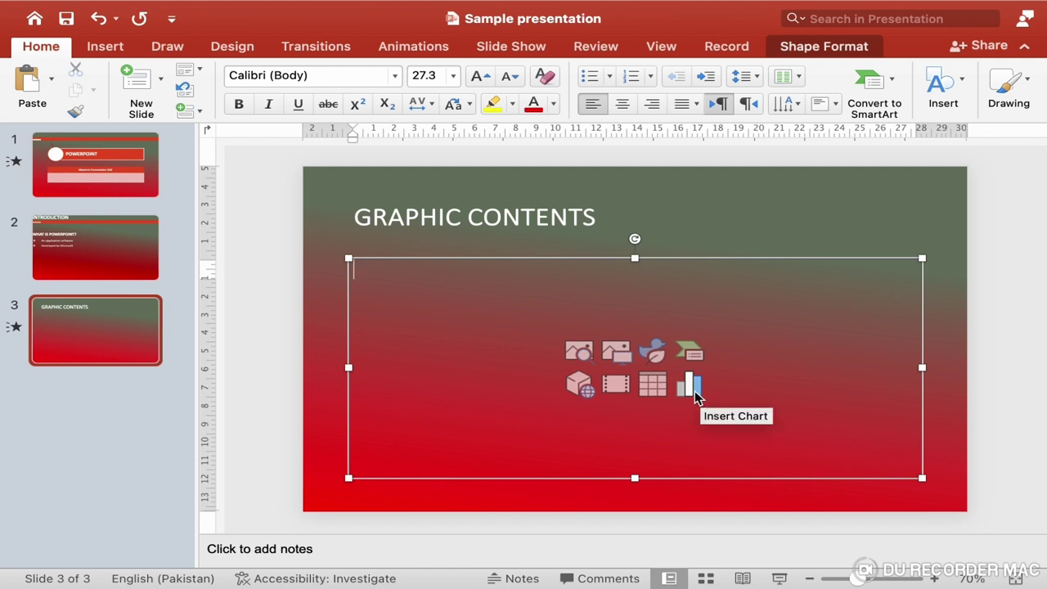
Step: Insert a Clustered Column chart into slide 3's content placeholder
{"action": "left_click", "coordinate": [695, 391]}
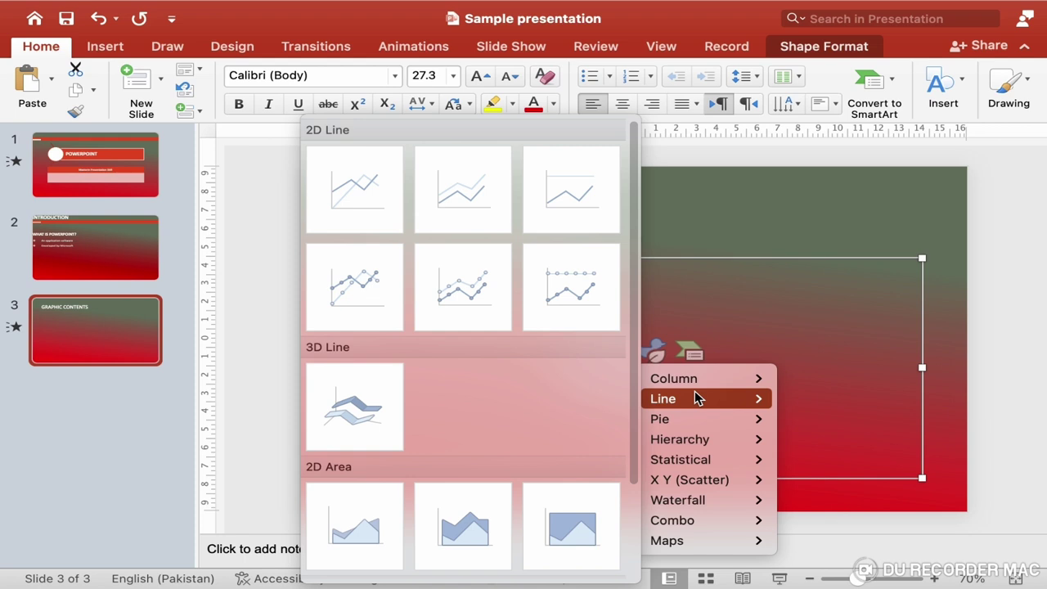
{"action": "mouse_move", "coordinate": [698, 384]}
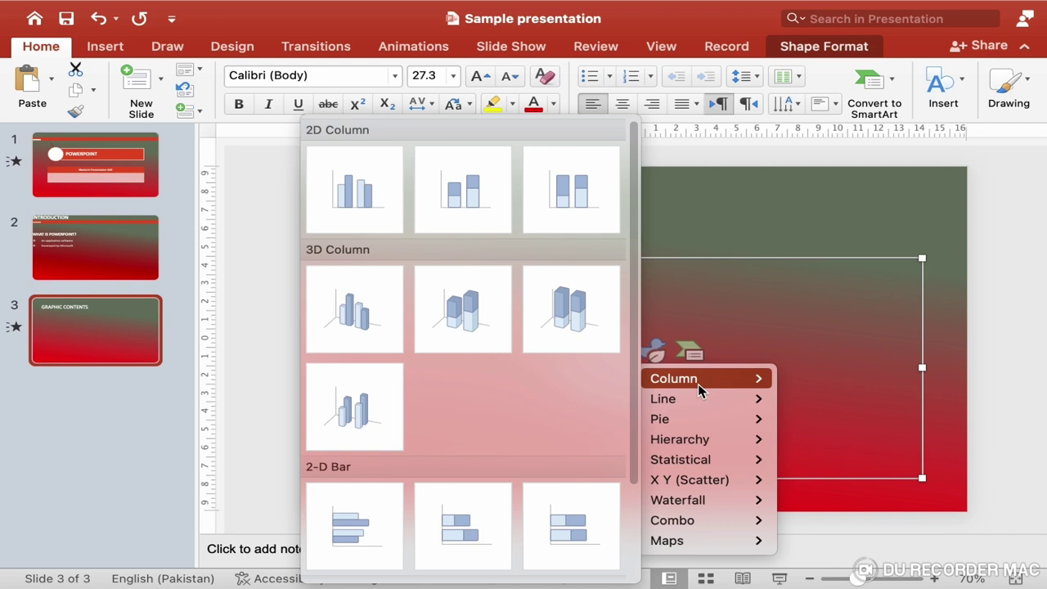
{"action": "left_click", "coordinate": [370, 202]}
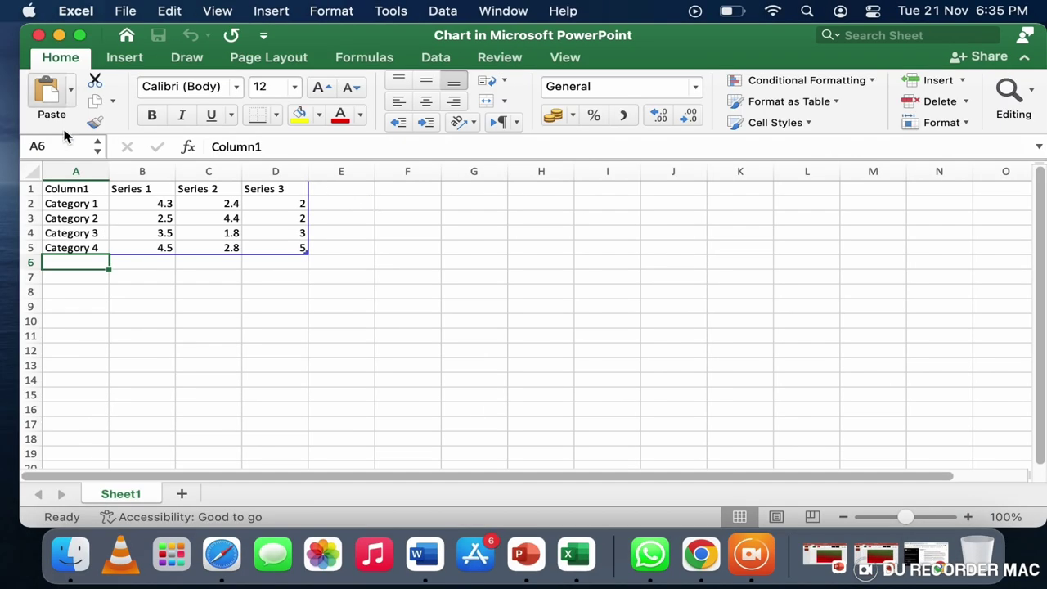
Step: Rename the chart categories to A, B, C and D
{"action": "left_click", "coordinate": [88, 205]}
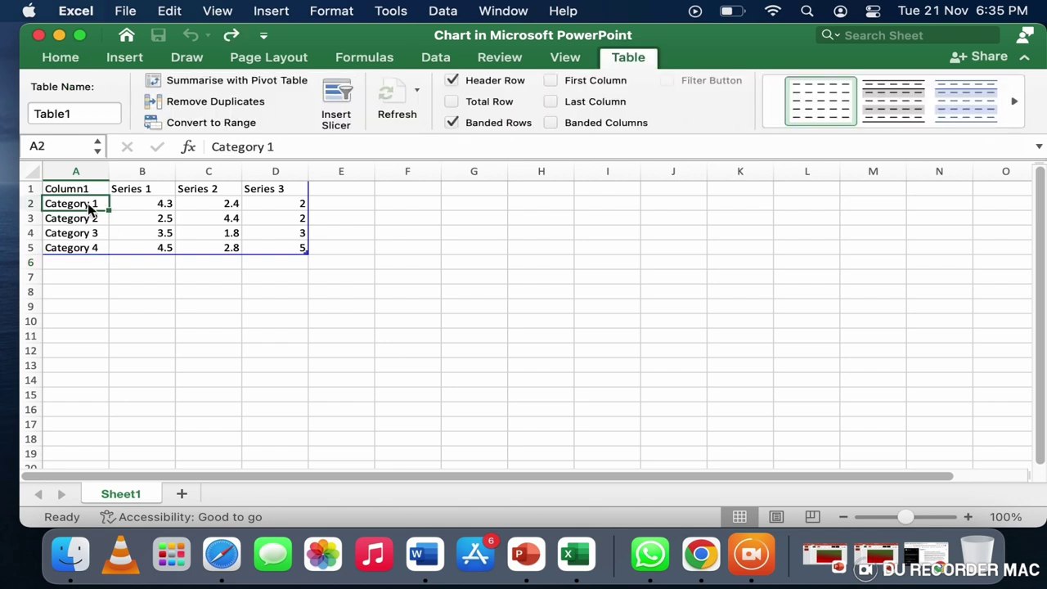
{"action": "type", "text": "A"}
{"action": "key", "text": "Return"}
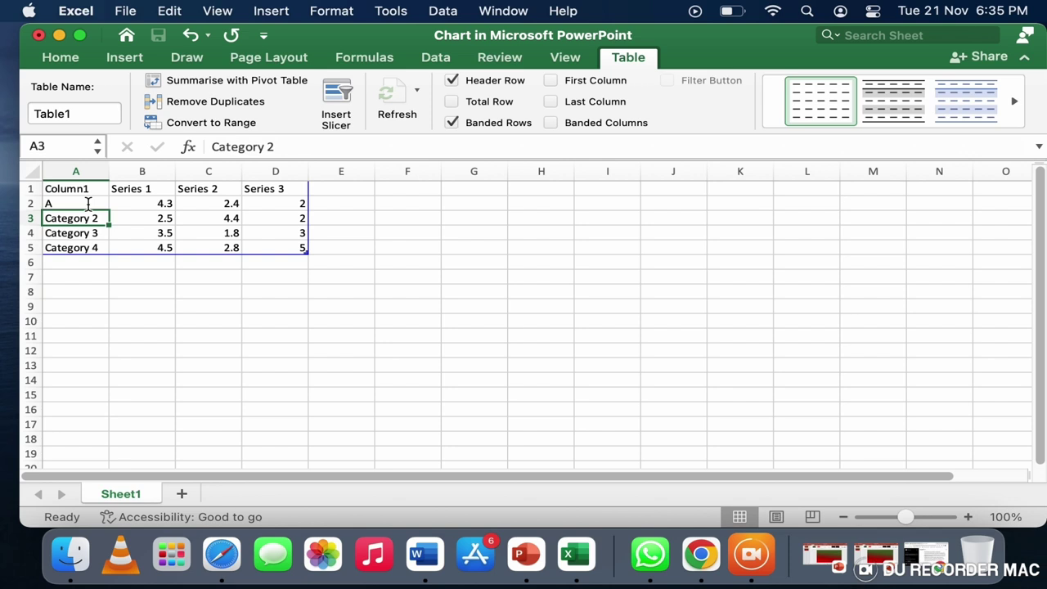
{"action": "type", "text": "B"}
{"action": "key", "text": "Return"}
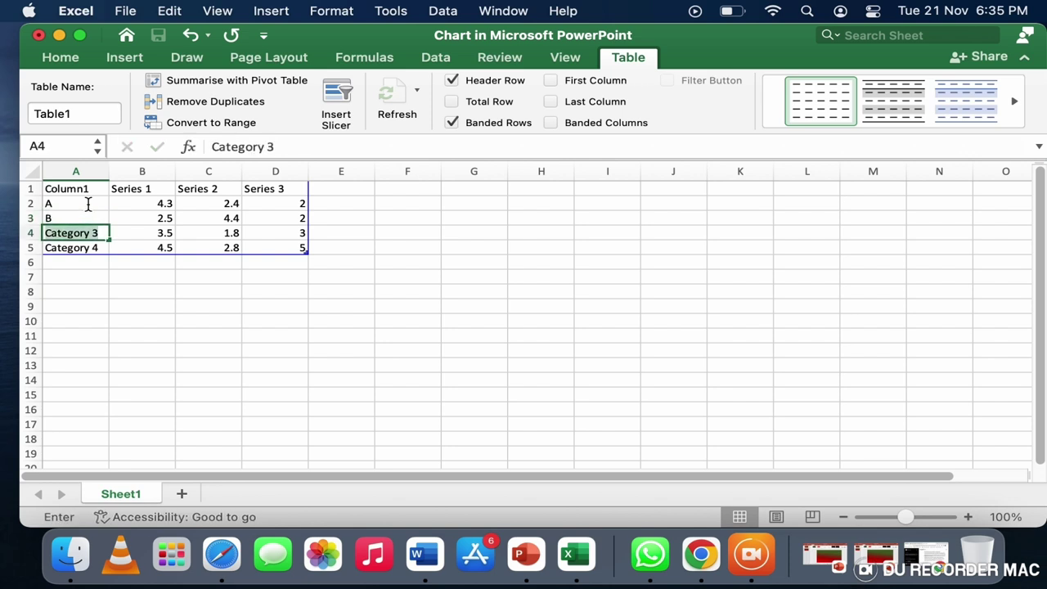
{"action": "type", "text": "C"}
{"action": "key", "text": "Return"}
{"action": "type", "text": "D"}
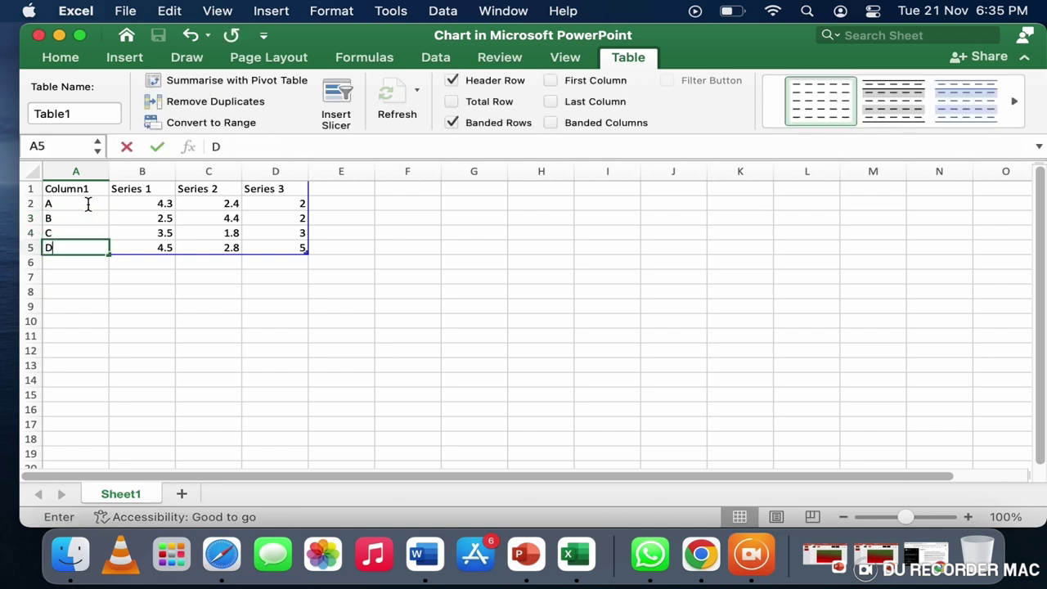
Step: Rename the series headers to 2009, 2010 and 2011, then close the data sheet
{"action": "left_click", "coordinate": [146, 189]}
{"action": "type", "text": "2"}
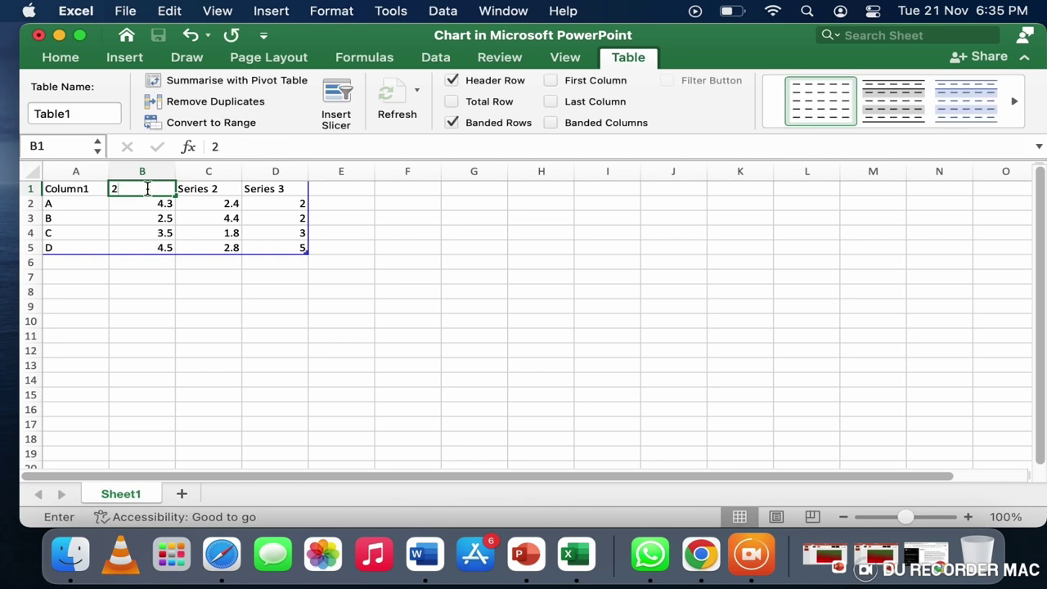
{"action": "type", "text": "009"}
{"action": "key", "text": "Tab"}
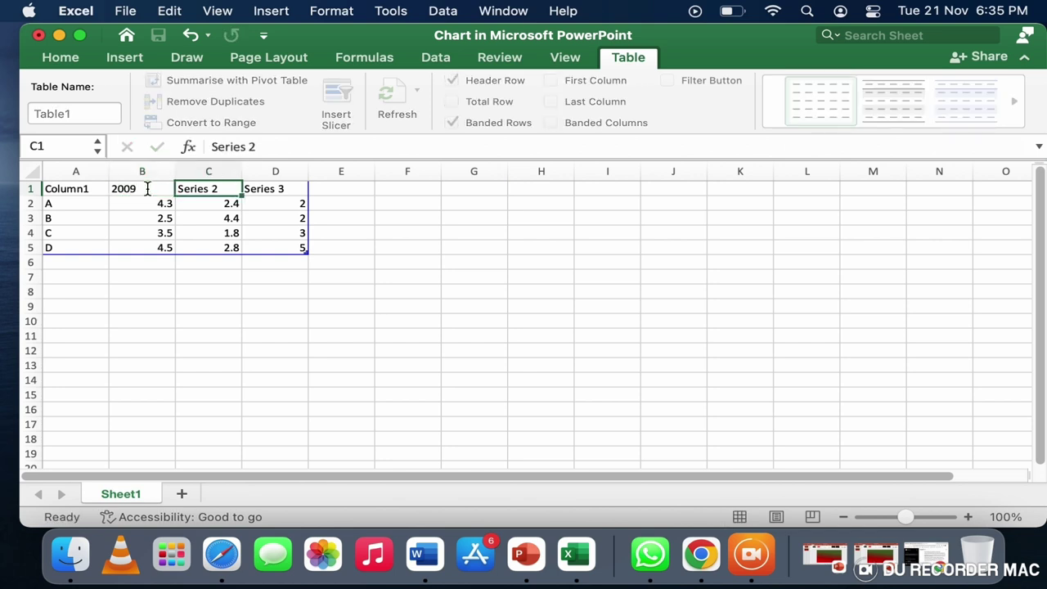
{"action": "type", "text": "200"}
{"action": "key", "text": "BackSpace"}
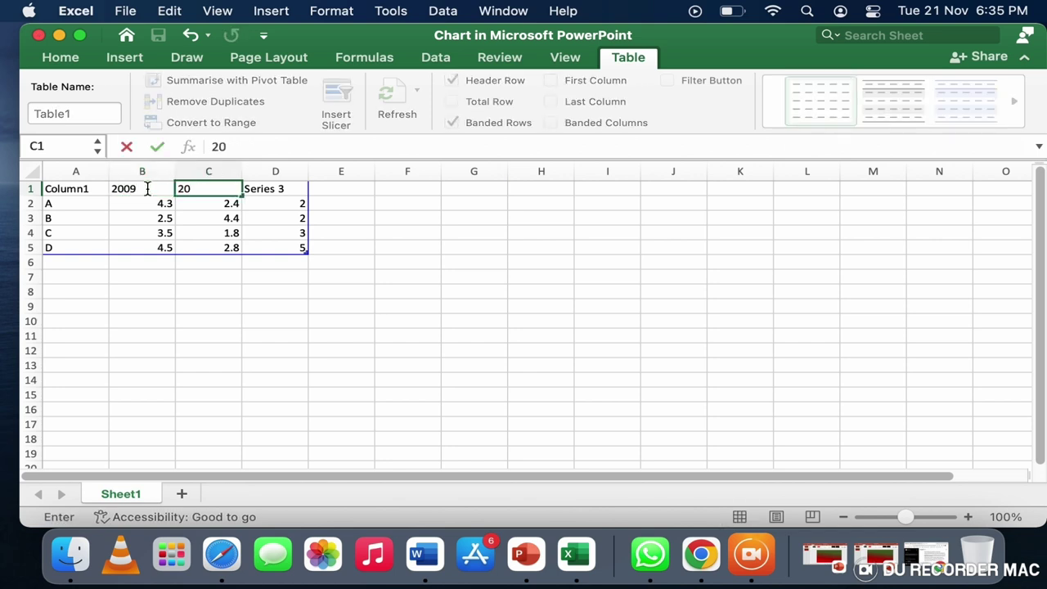
{"action": "type", "text": "10"}
{"action": "key", "text": "Tab"}
{"action": "type", "text": "2"}
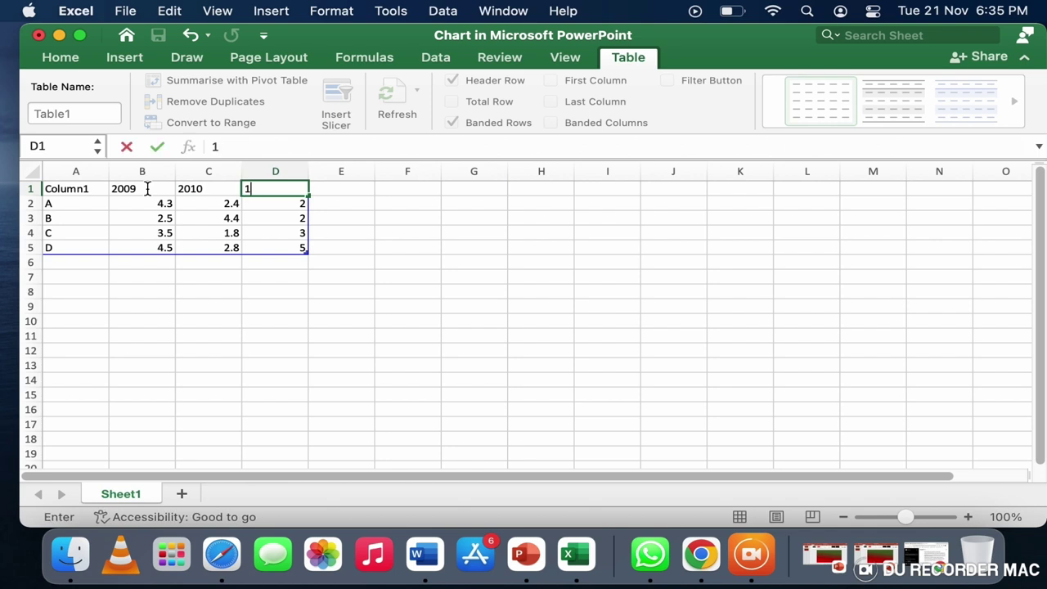
{"action": "type", "text": "011"}
{"action": "key", "text": "Return"}
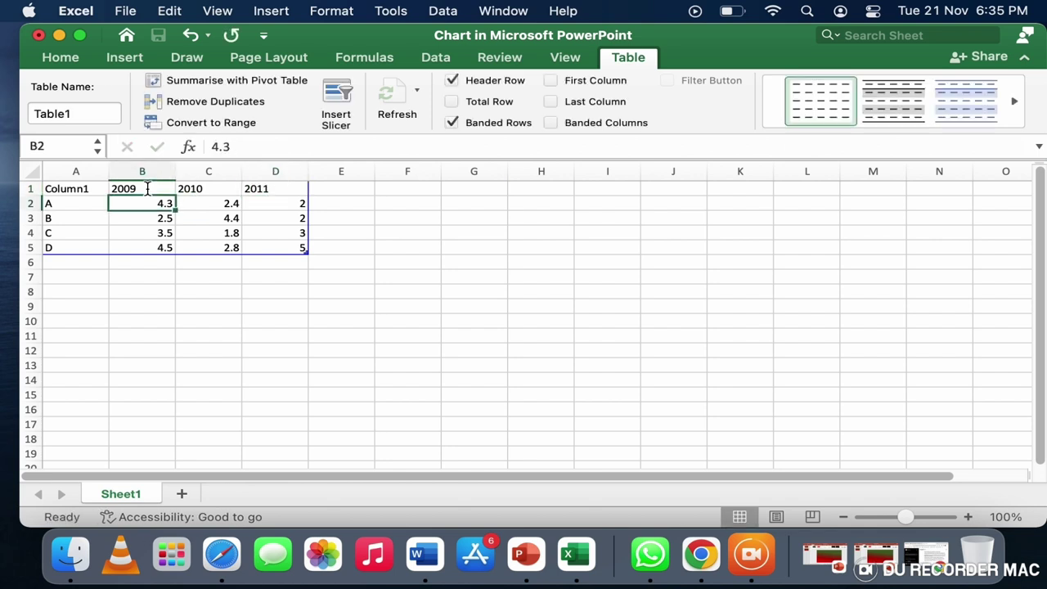
{"action": "left_click", "coordinate": [38, 35]}
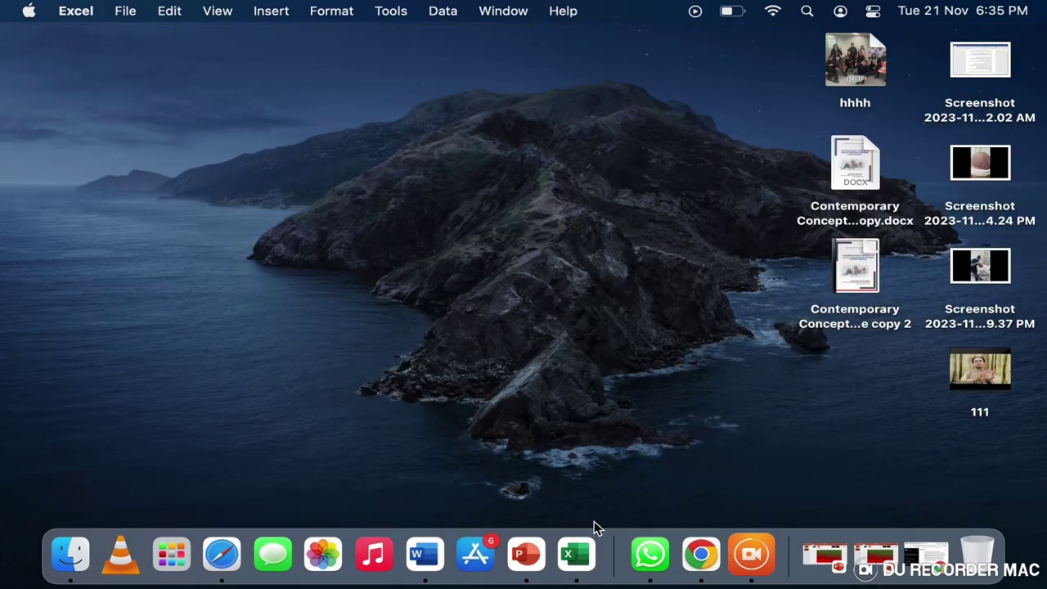
{"action": "left_click", "coordinate": [528, 569]}
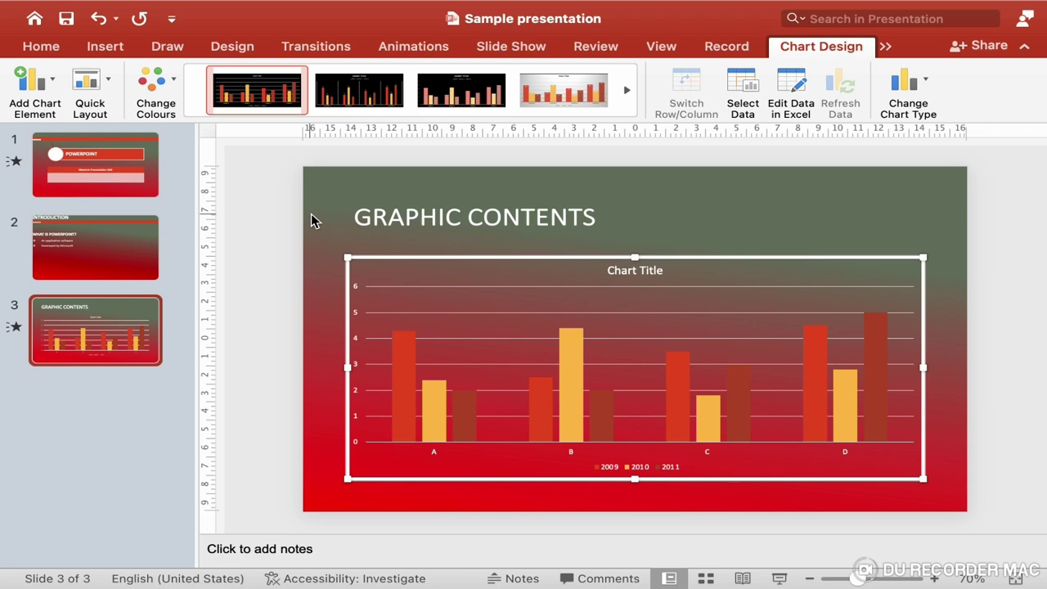
{"action": "left_click", "coordinate": [456, 226]}
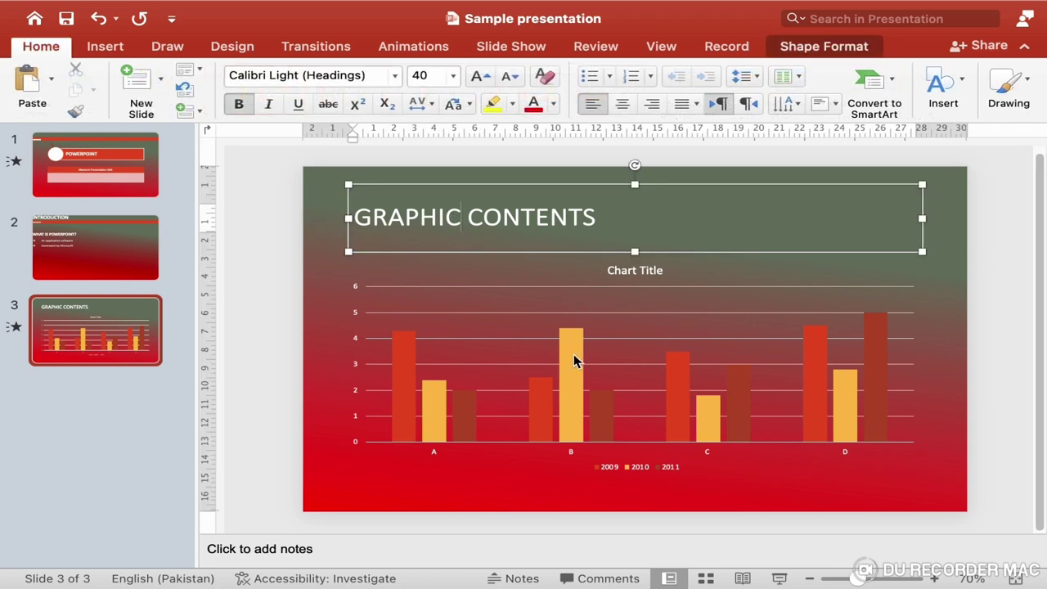
{"action": "left_click", "coordinate": [511, 351]}
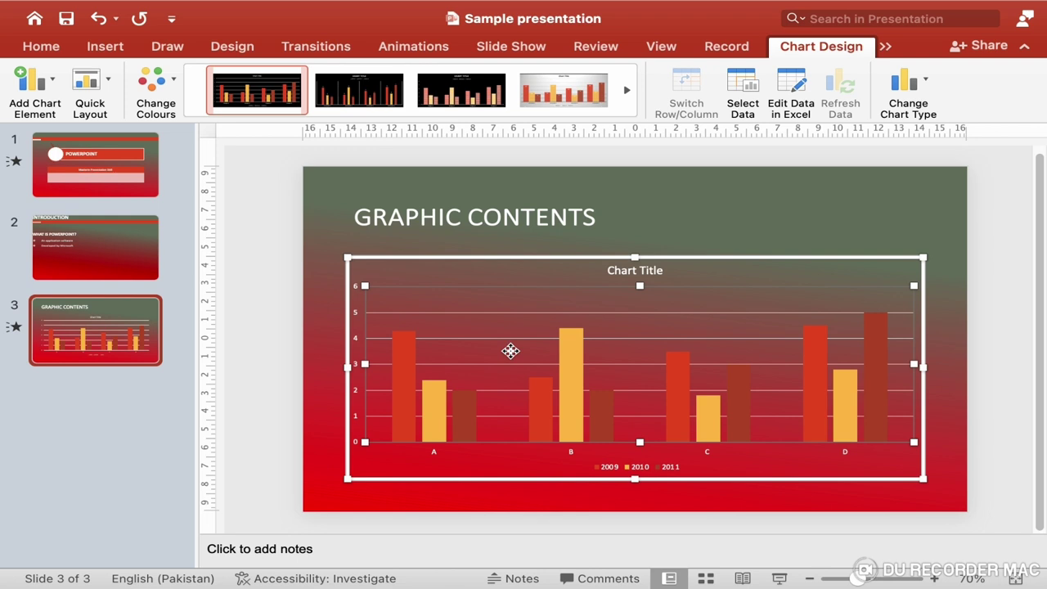
{"action": "left_click", "coordinate": [131, 398]}
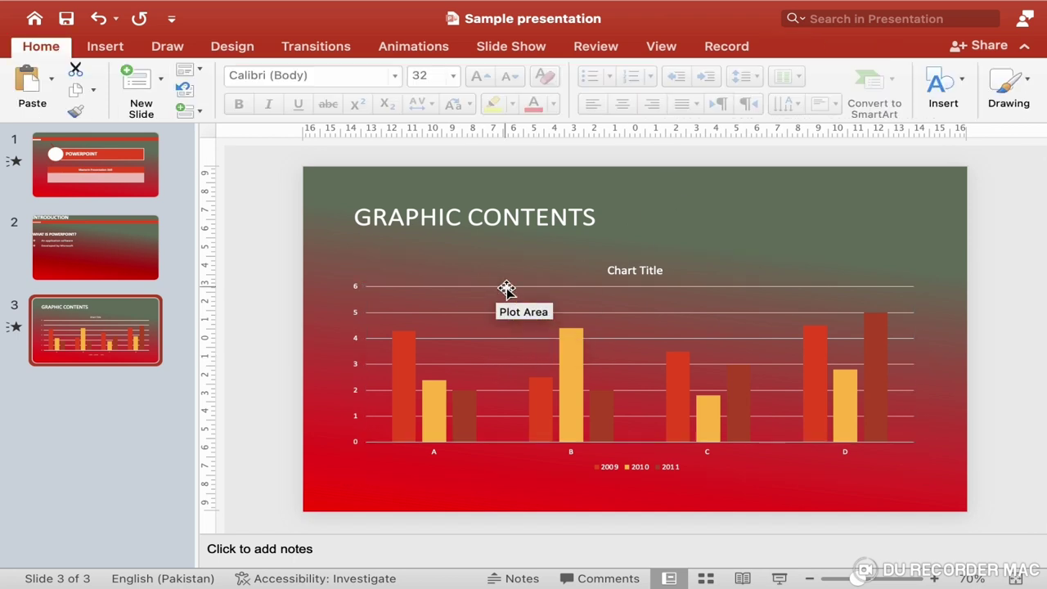
Step: Add a Two Content slide and title it 'TWO CONTENTs'
{"action": "left_click", "coordinate": [162, 85]}
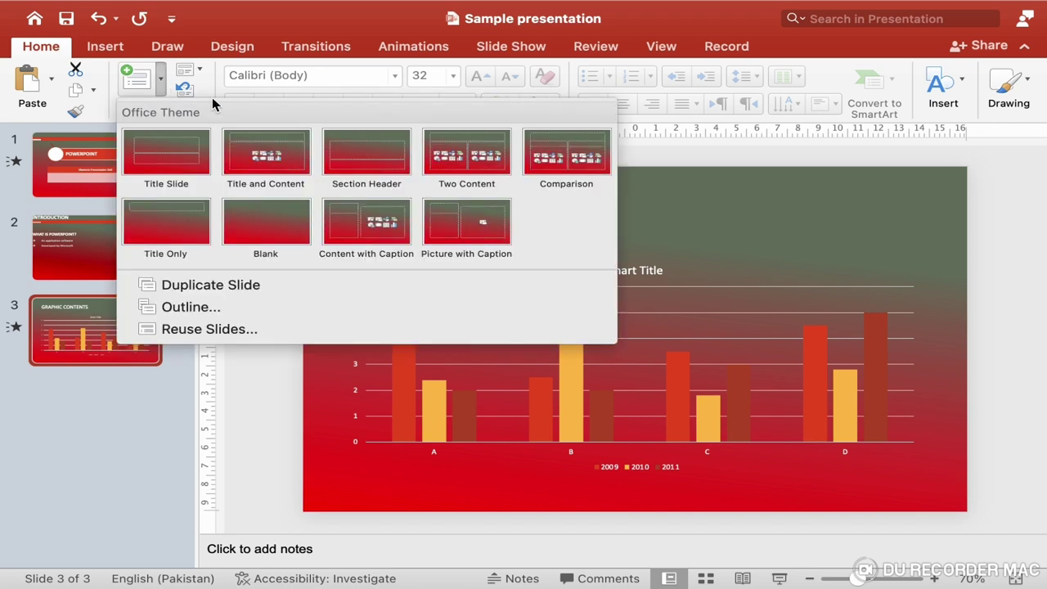
{"action": "left_click", "coordinate": [481, 176]}
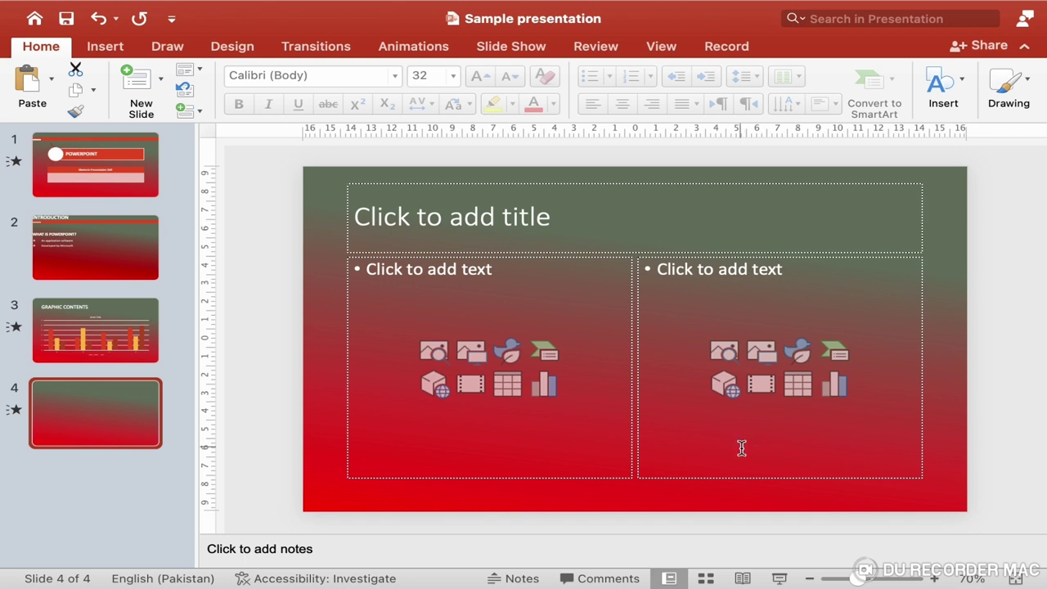
{"action": "left_click", "coordinate": [447, 224]}
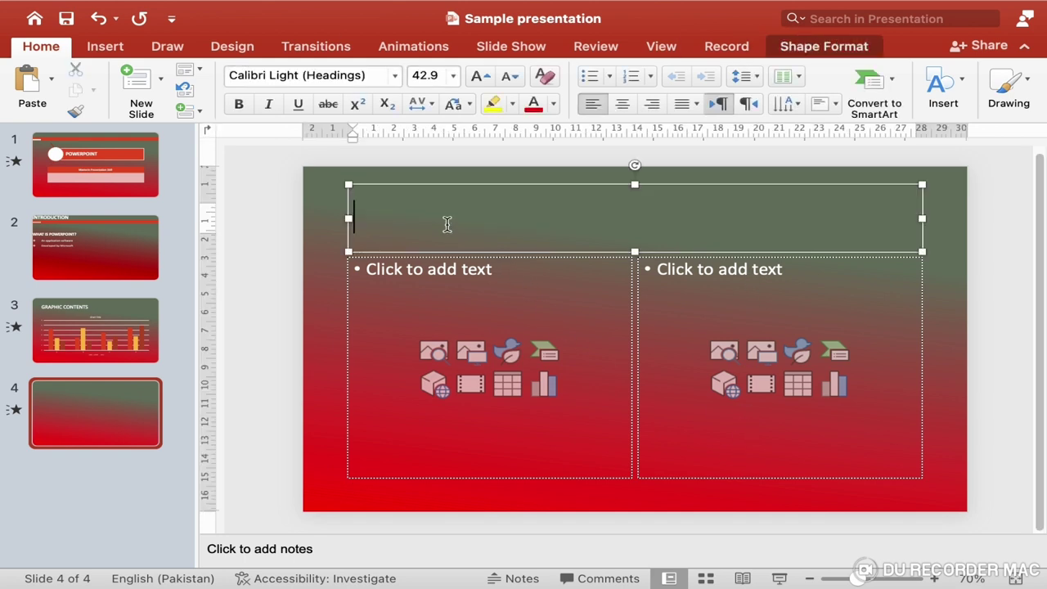
{"action": "type", "text": "TW"}
{"action": "type", "text": "O CONTENTs"}
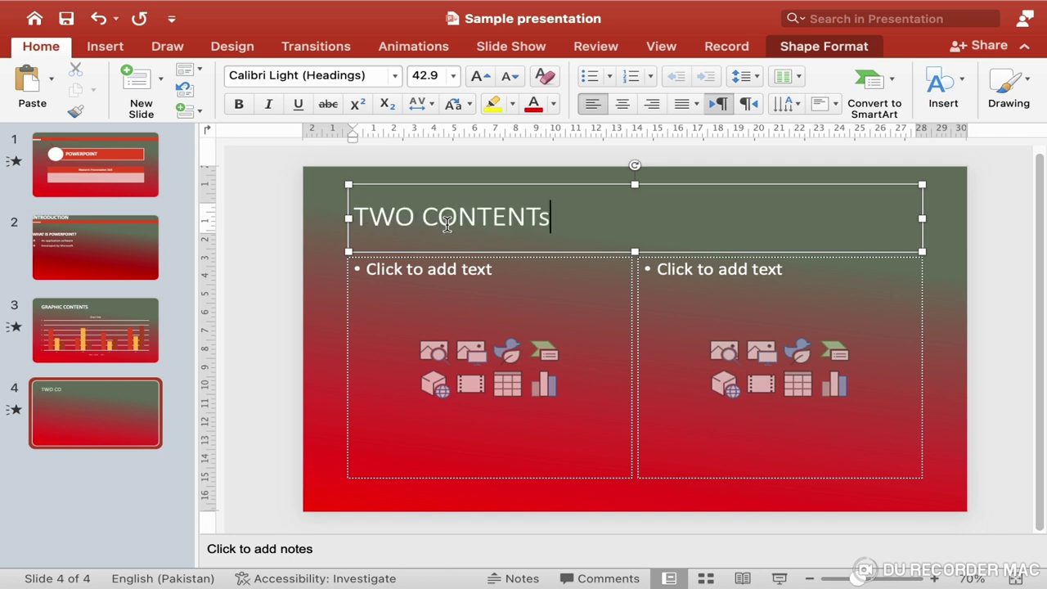
Step: Make the title bold at 40 point
{"action": "left_click_drag", "start_coordinate": [356, 221], "coordinate": [588, 234]}
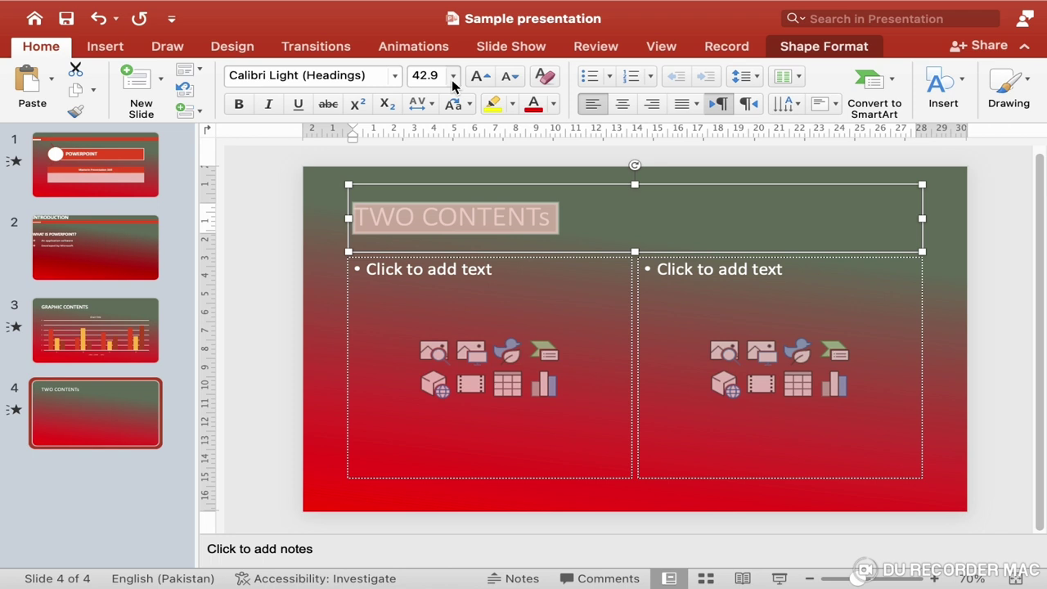
{"action": "left_click", "coordinate": [452, 80]}
{"action": "left_click", "coordinate": [434, 388]}
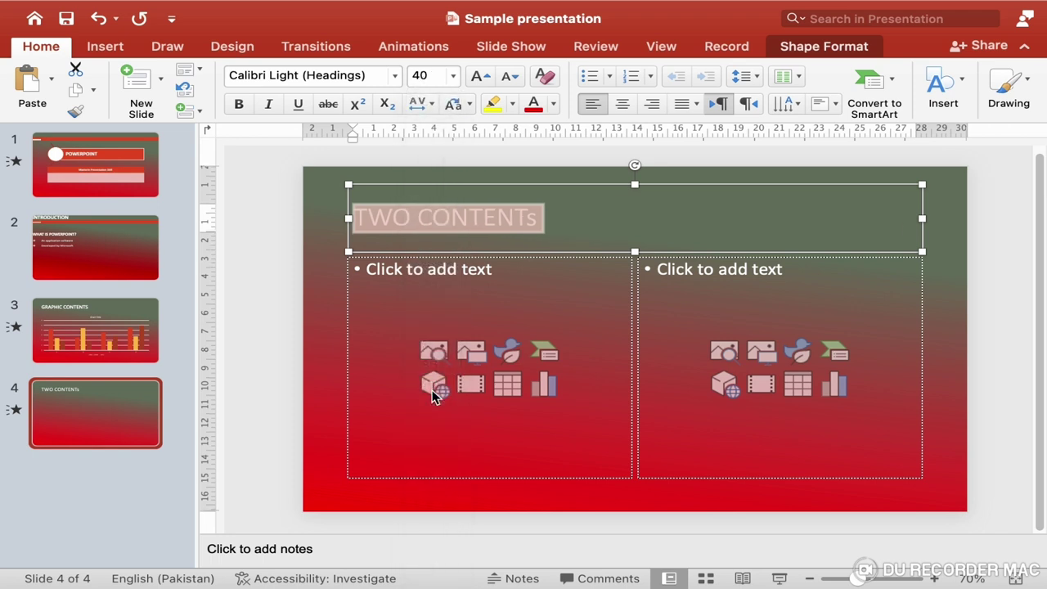
{"action": "left_click", "coordinate": [248, 104]}
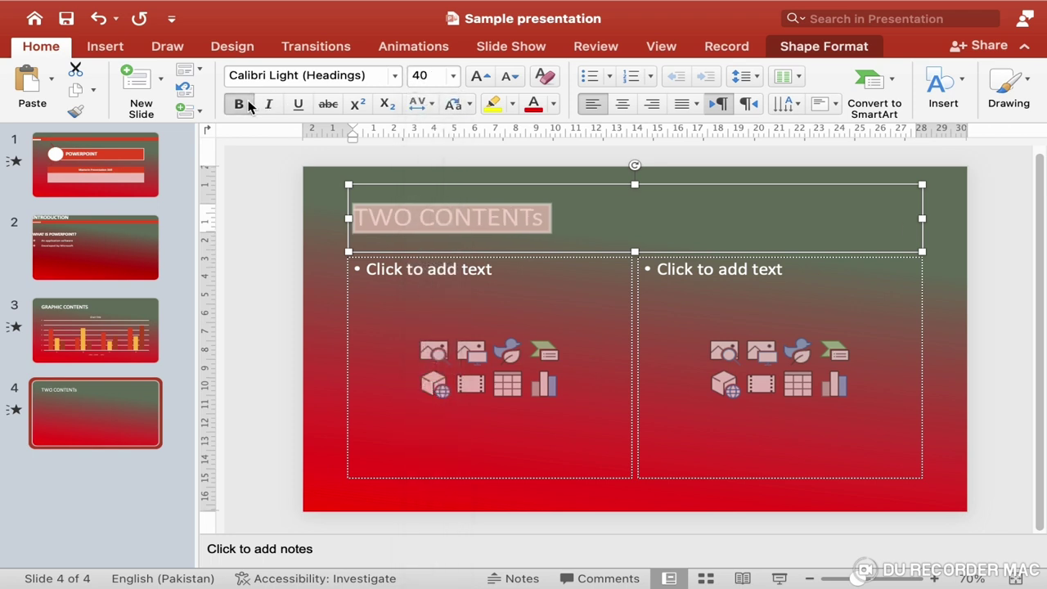
Step: Write the heading '1st Content' in the left box in bold 32 point
{"action": "left_click", "coordinate": [405, 274]}
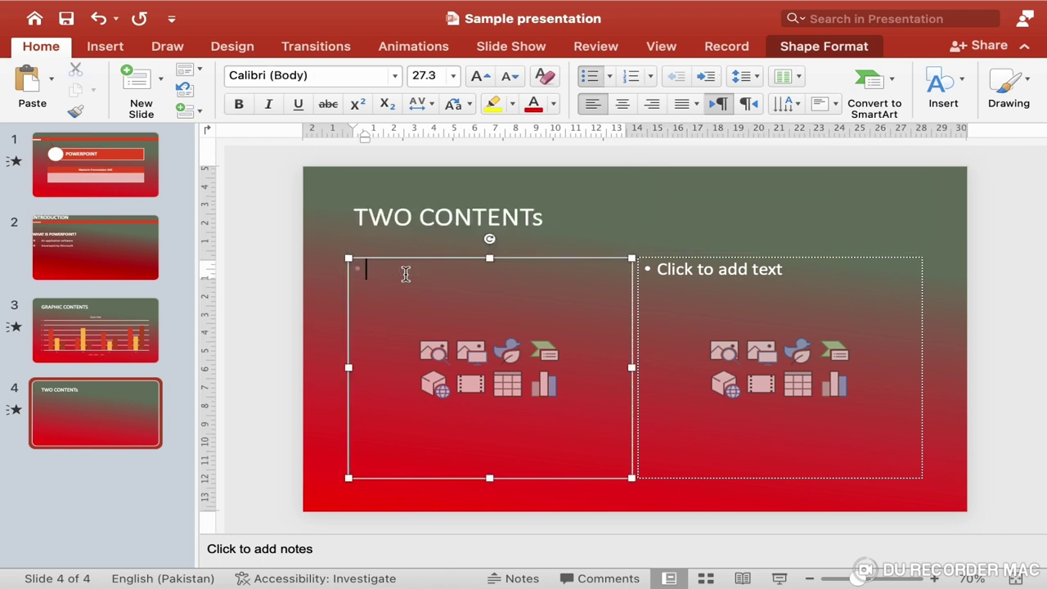
{"action": "type", "text": "djflkj"}
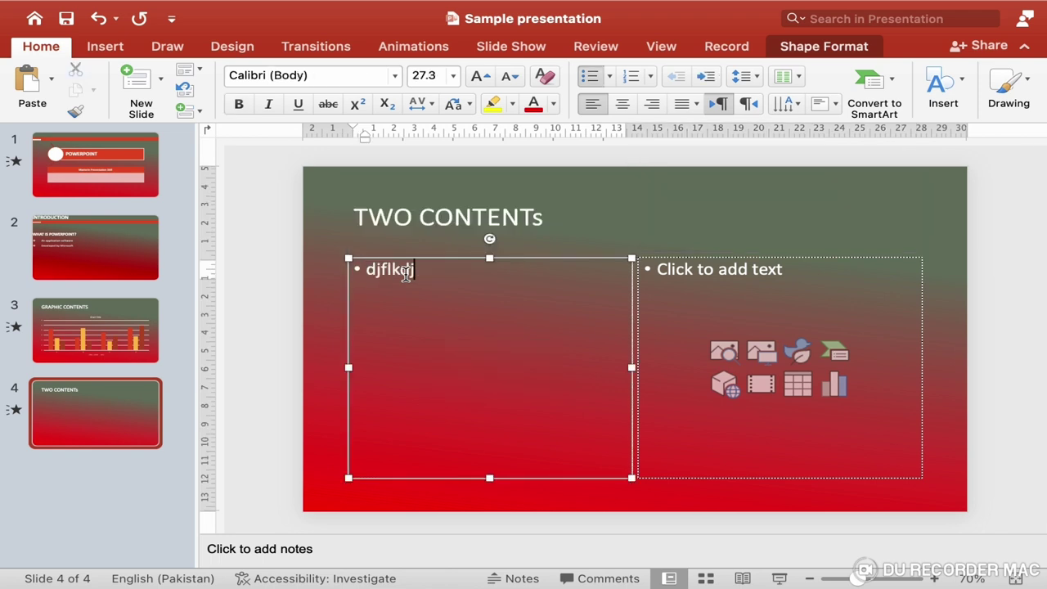
{"action": "key", "text": "BackSpace"}
{"action": "key", "text": "BackSpace"}
{"action": "key", "text": "BackSpace"}
{"action": "key", "text": "BackSpace"}
{"action": "key", "text": "BackSpace"}
{"action": "key", "text": "BackSpace"}
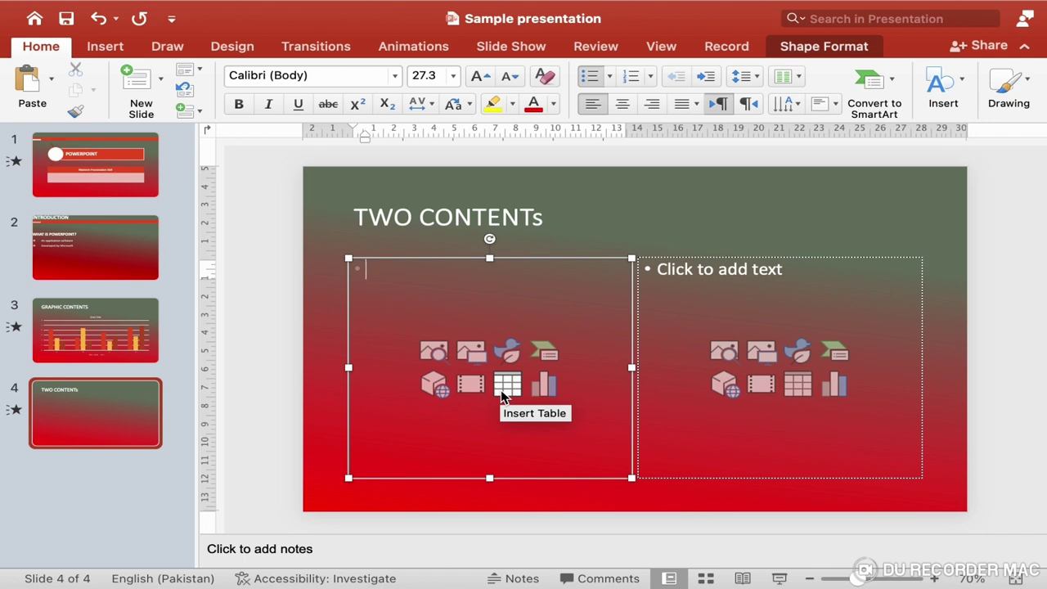
{"action": "type", "text": "1st Co"}
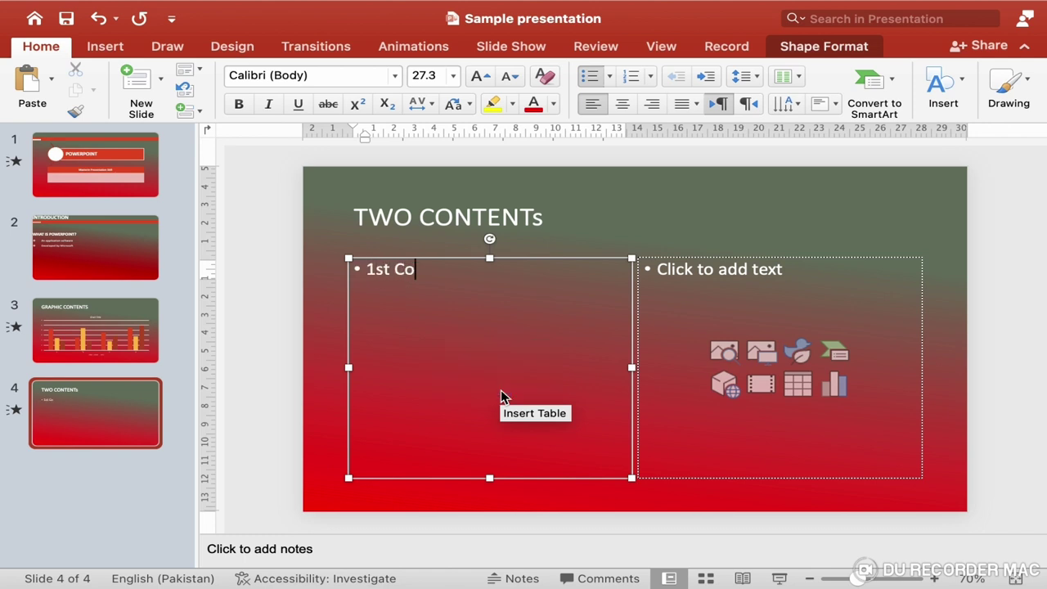
{"action": "type", "text": "ntent"}
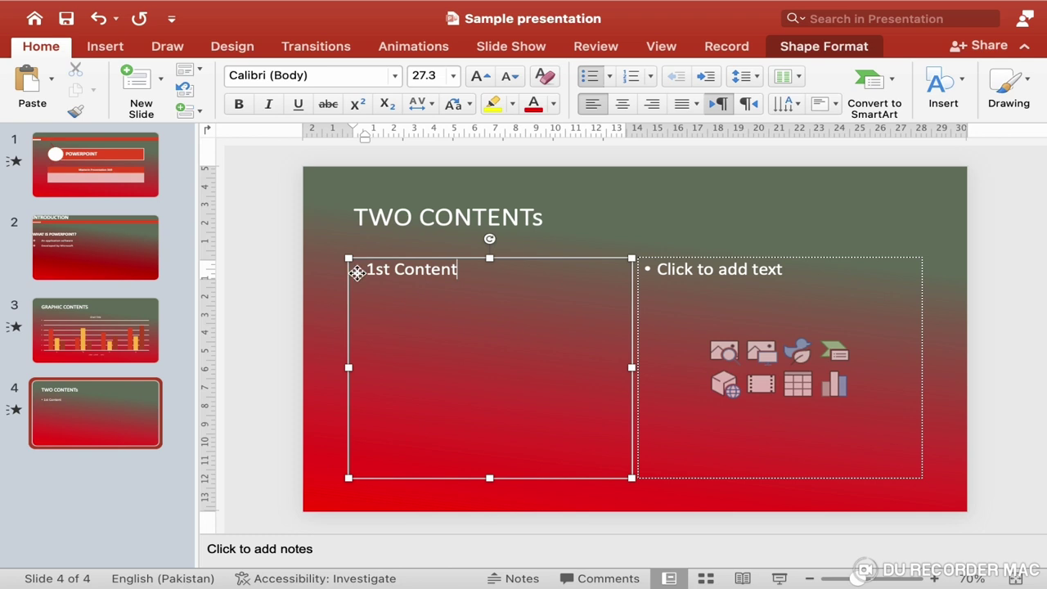
{"action": "left_click_drag", "start_coordinate": [366, 274], "coordinate": [491, 276]}
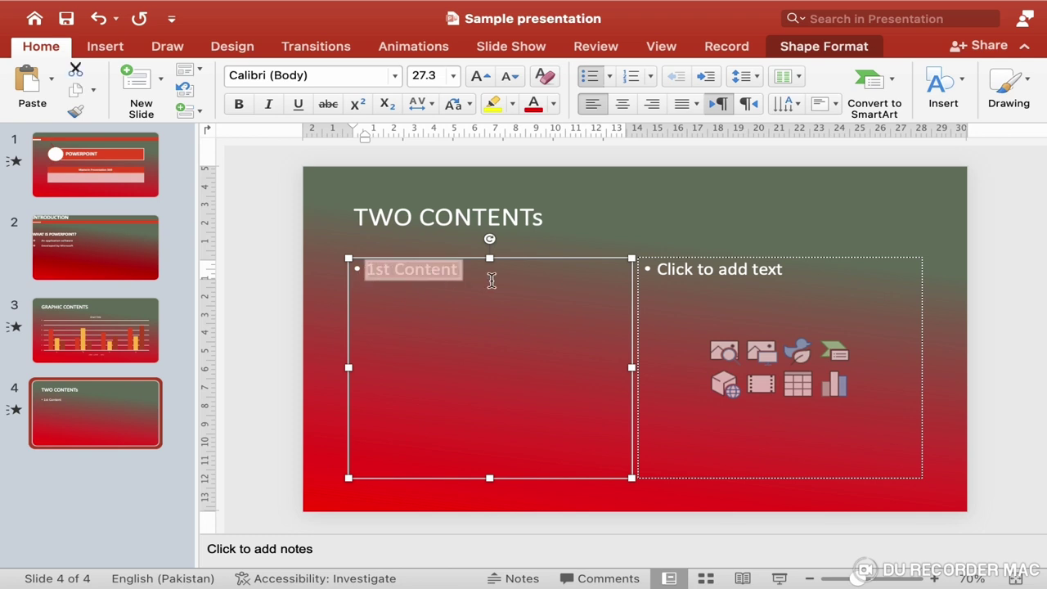
{"action": "left_click", "coordinate": [453, 76]}
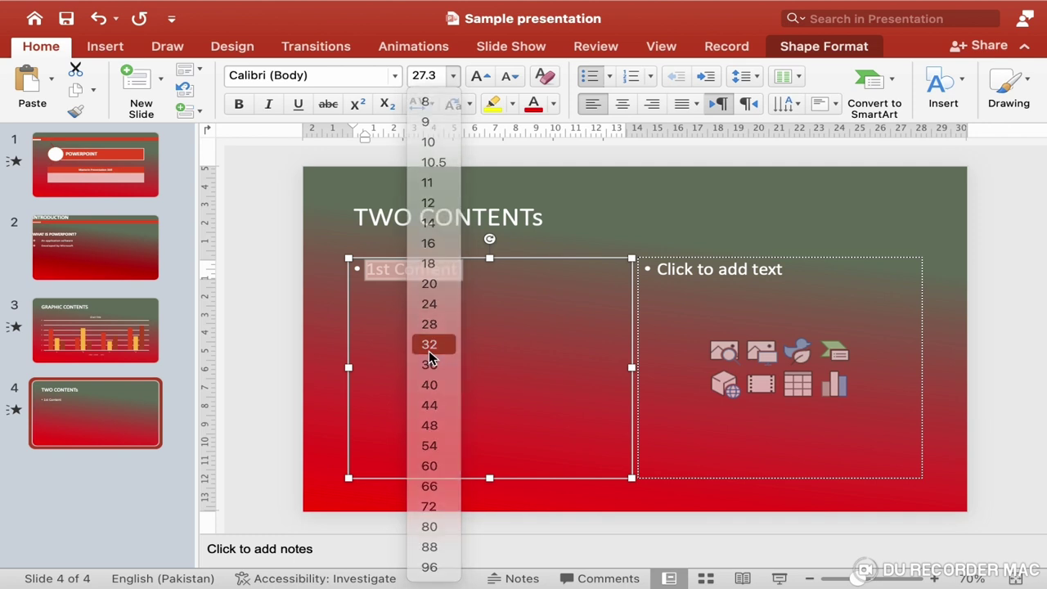
{"action": "left_click", "coordinate": [429, 355]}
{"action": "left_click", "coordinate": [239, 106]}
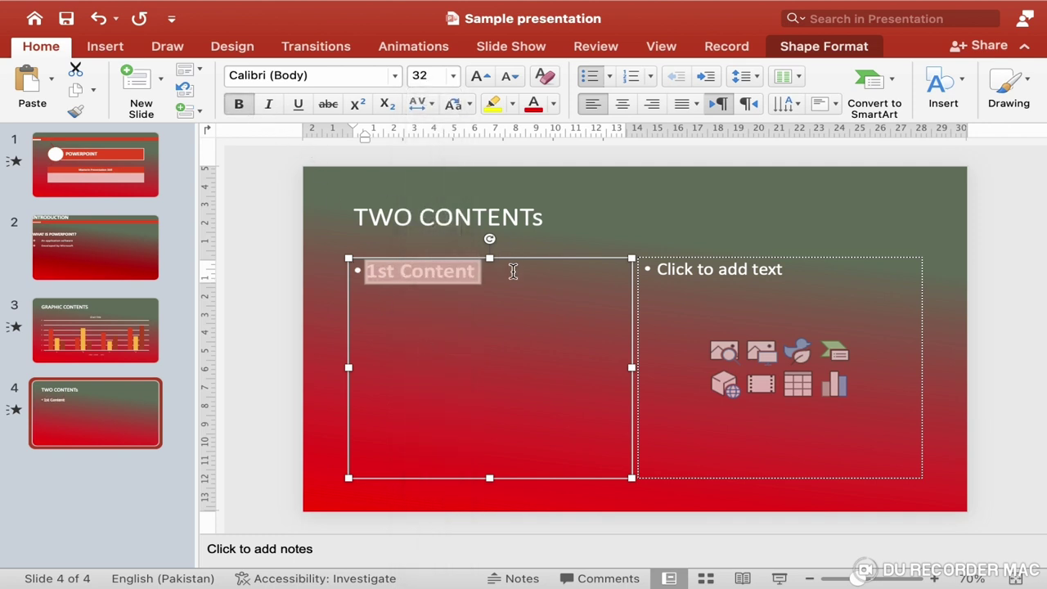
Step: List Pakistan, Iran and Afghanistan as bullets below the heading
{"action": "left_click", "coordinate": [483, 277]}
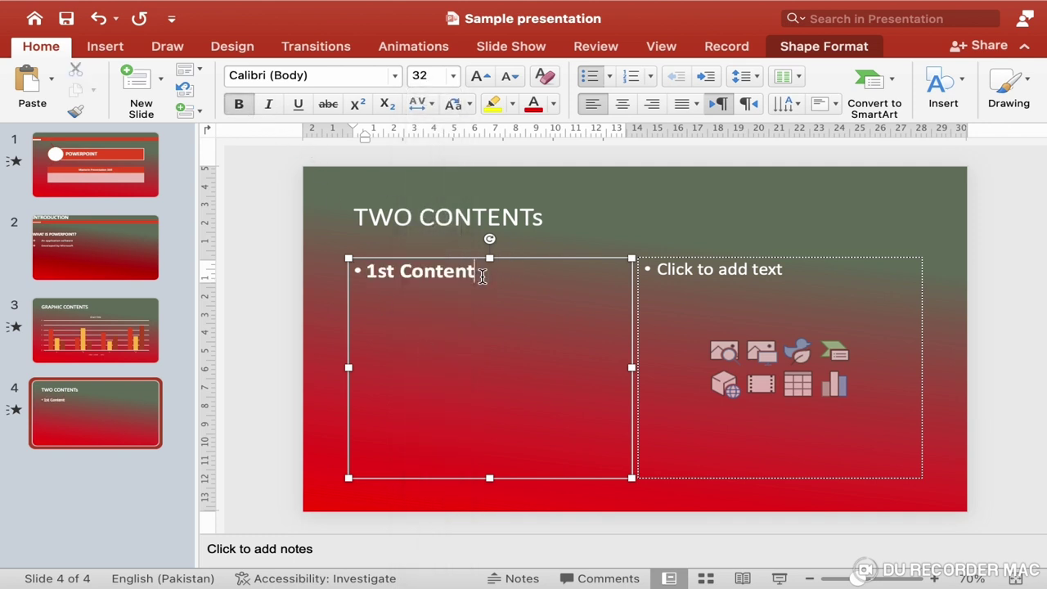
{"action": "key", "text": "Return"}
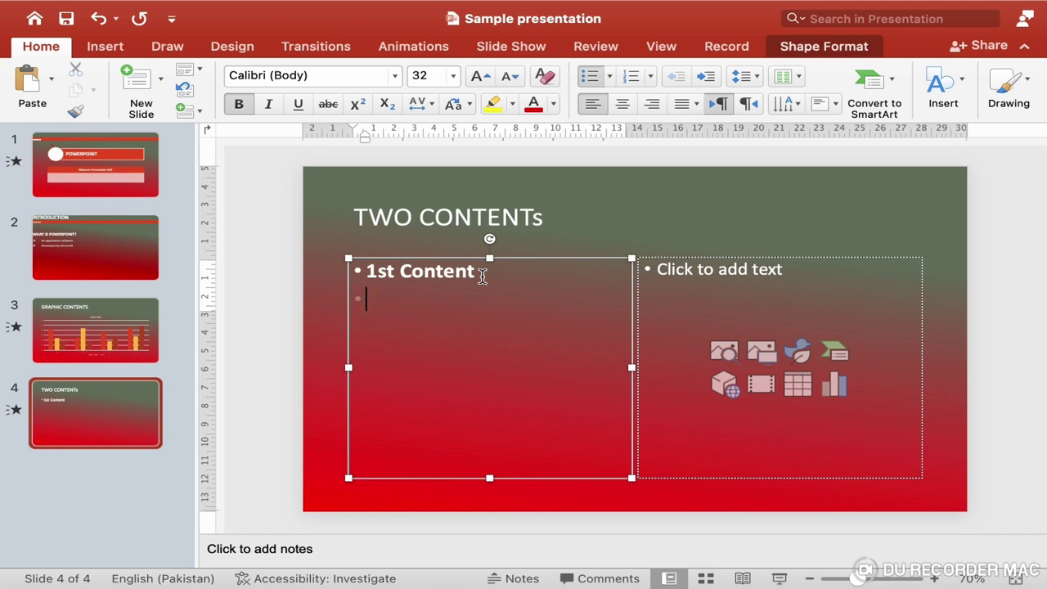
{"action": "type", "text": "Pa"}
{"action": "type", "text": "kistan"}
{"action": "key", "text": "Return"}
{"action": "type", "text": "I"}
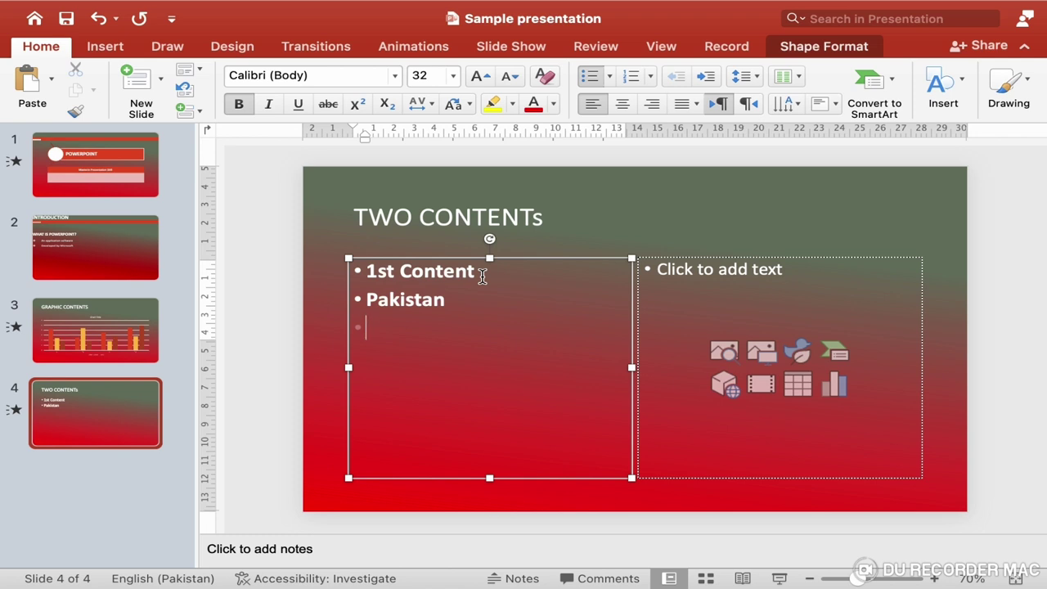
{"action": "type", "text": "ran"}
{"action": "key", "text": "Return"}
{"action": "type", "text": "AFgh"}
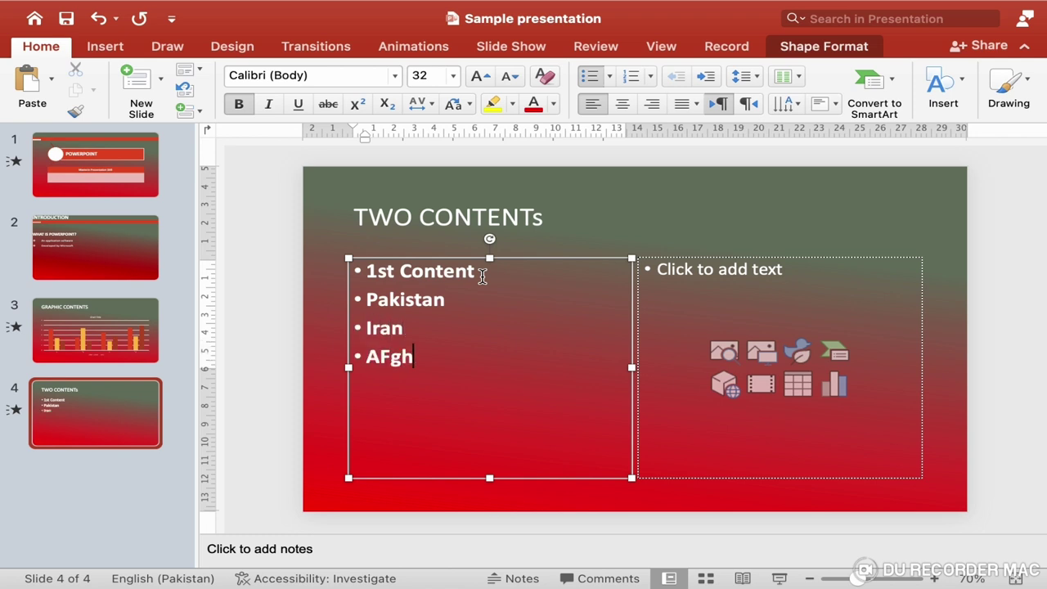
{"action": "type", "text": "anistan"}
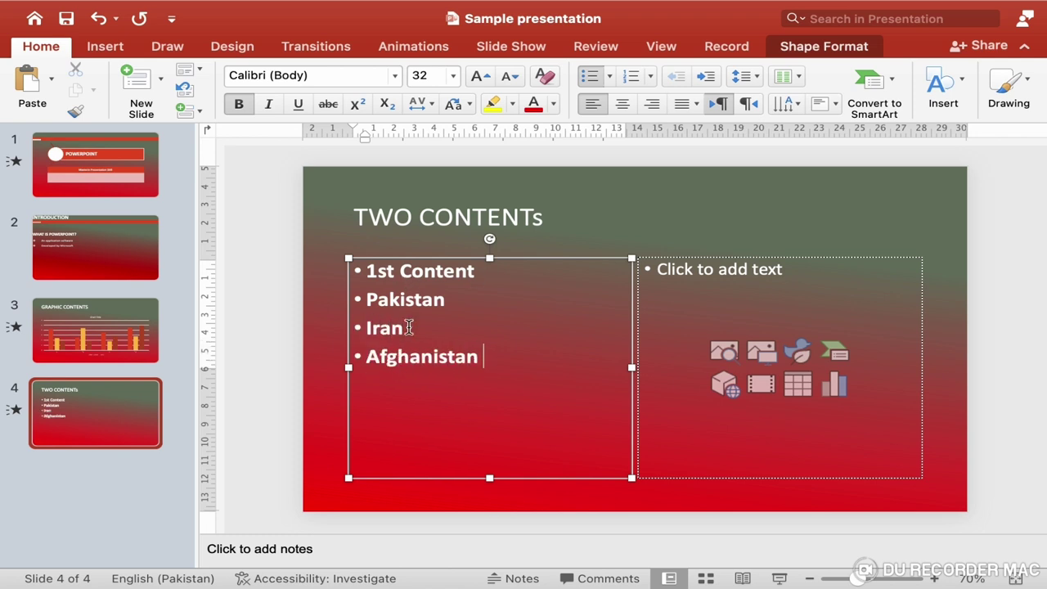
Step: Make Pakistan, Iran and Afghanistan 24-point indented sub-items with checkmark bullets
{"action": "left_click_drag", "start_coordinate": [366, 299], "coordinate": [507, 354]}
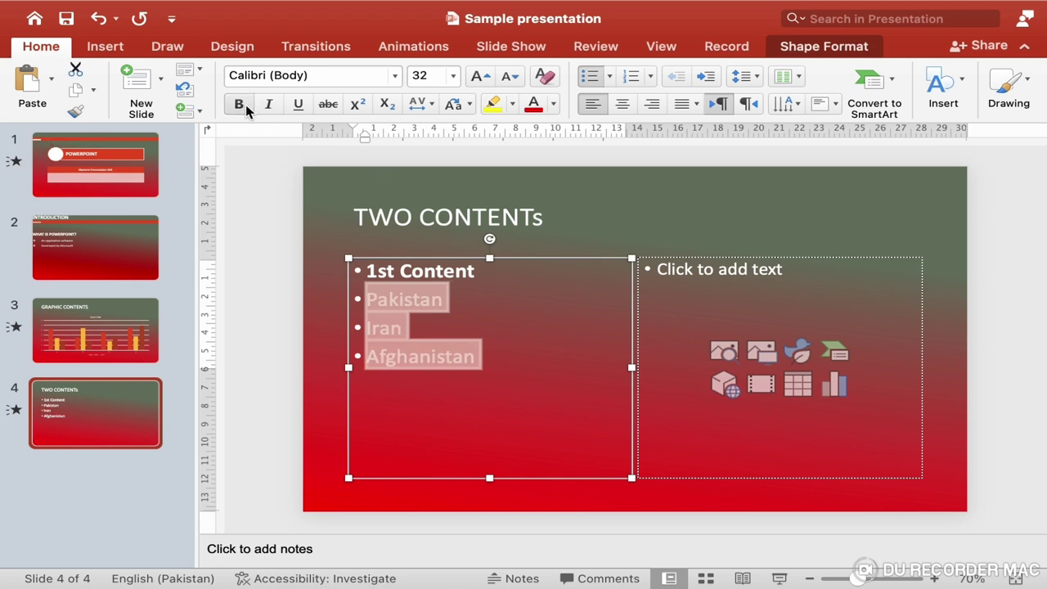
{"action": "left_click", "coordinate": [454, 77]}
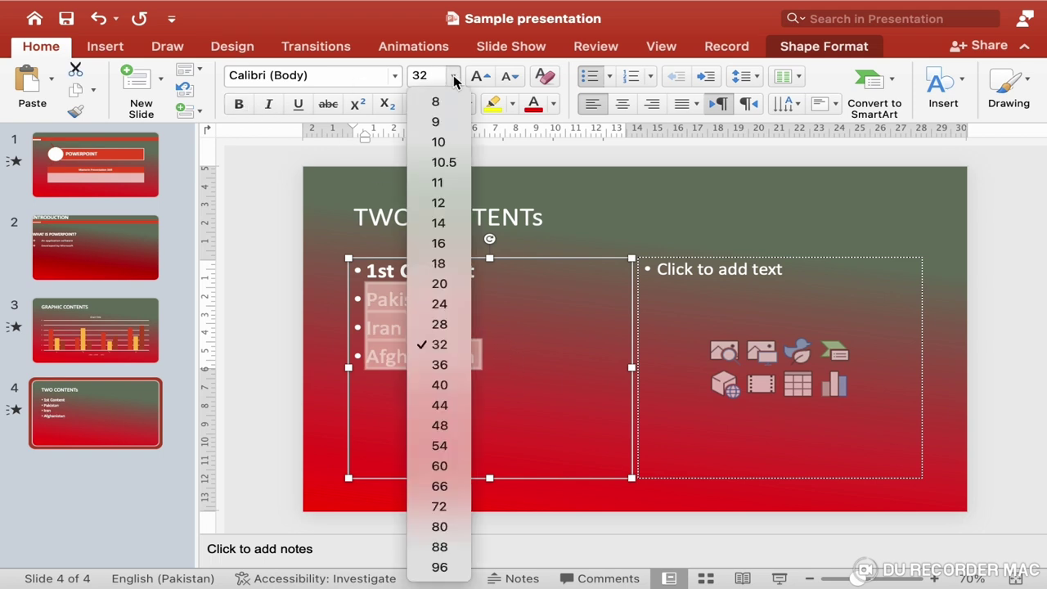
{"action": "left_click", "coordinate": [444, 305]}
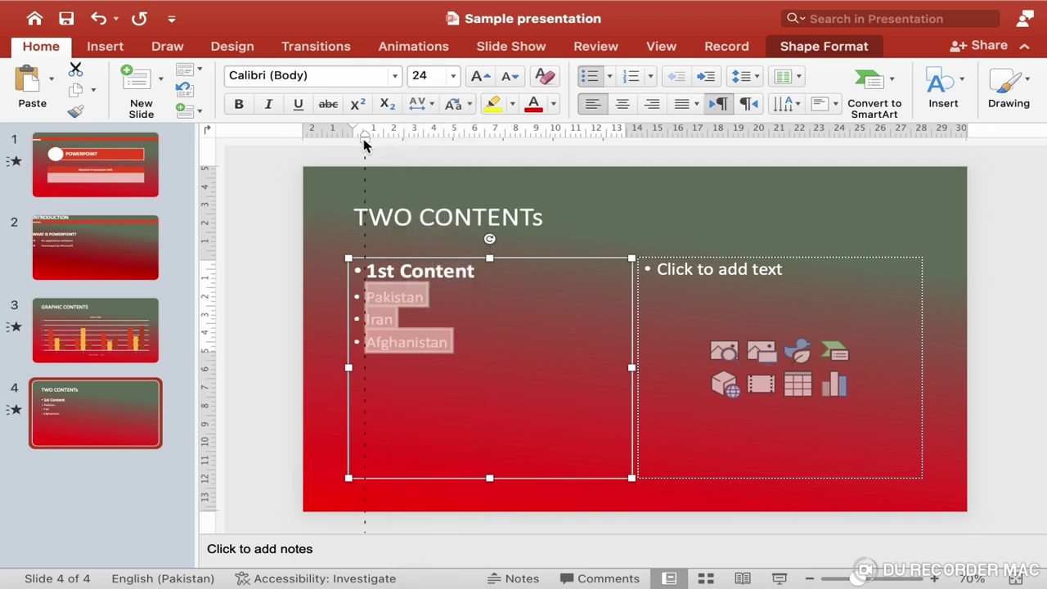
{"action": "mouse_move", "coordinate": [365, 144]}
{"action": "left_mouse_down"}
{"action": "mouse_move", "coordinate": [391, 144]}
{"action": "mouse_move", "coordinate": [353, 132]}
{"action": "left_mouse_up"}
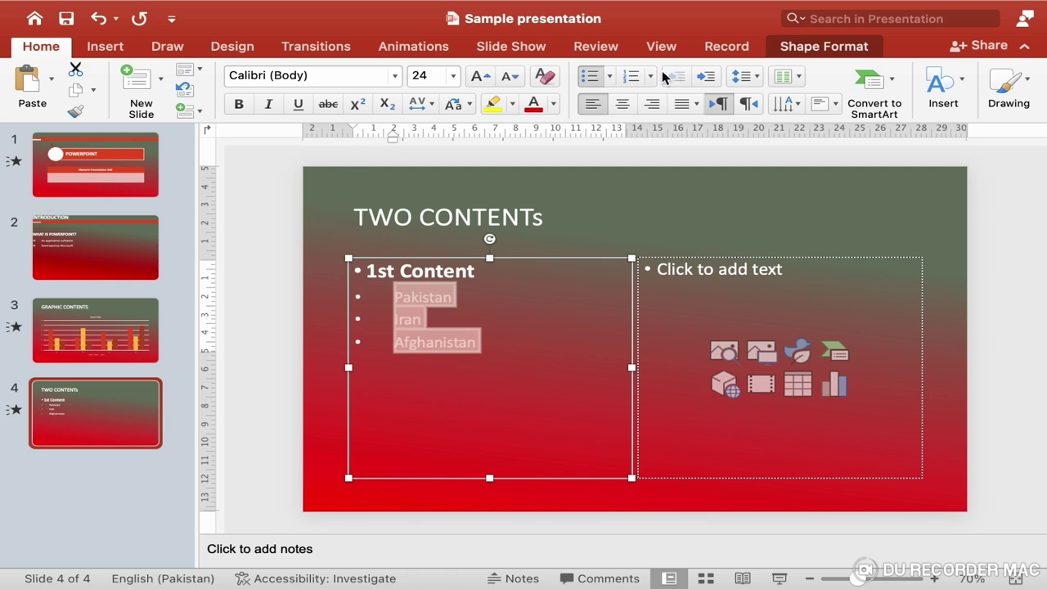
{"action": "left_click", "coordinate": [610, 78]}
{"action": "left_click", "coordinate": [813, 223]}
Step: Apply 1.5 line spacing to the whole left list
{"action": "left_click_drag", "start_coordinate": [366, 271], "coordinate": [509, 357]}
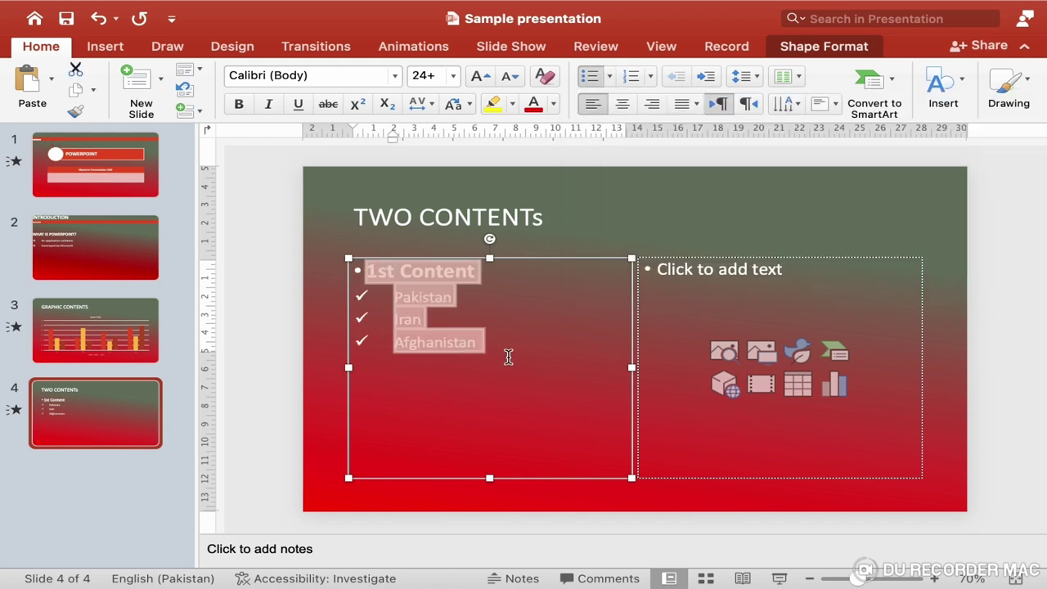
{"action": "left_click", "coordinate": [756, 78]}
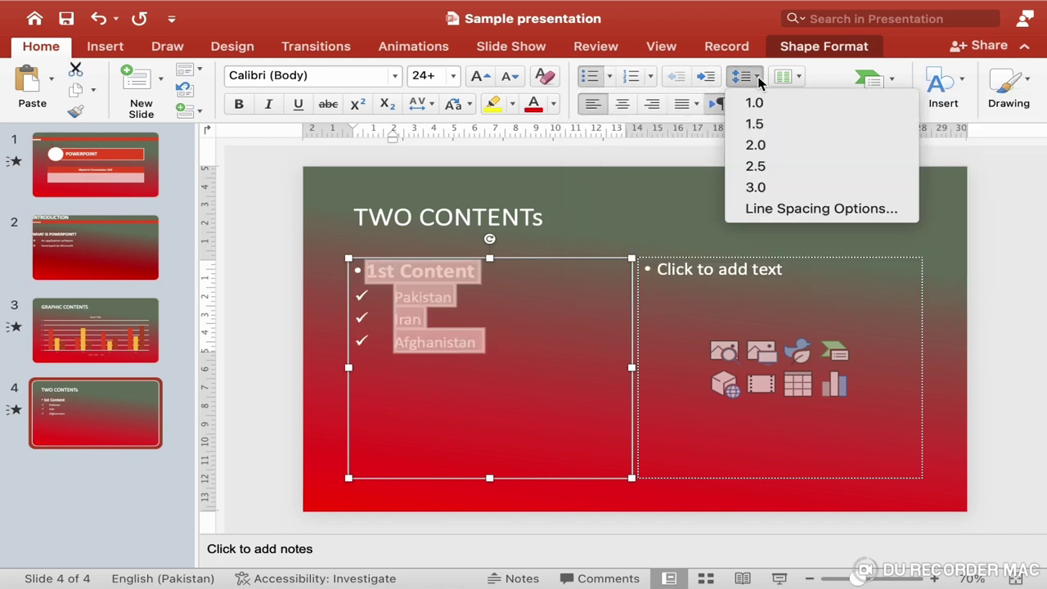
{"action": "left_click", "coordinate": [775, 124]}
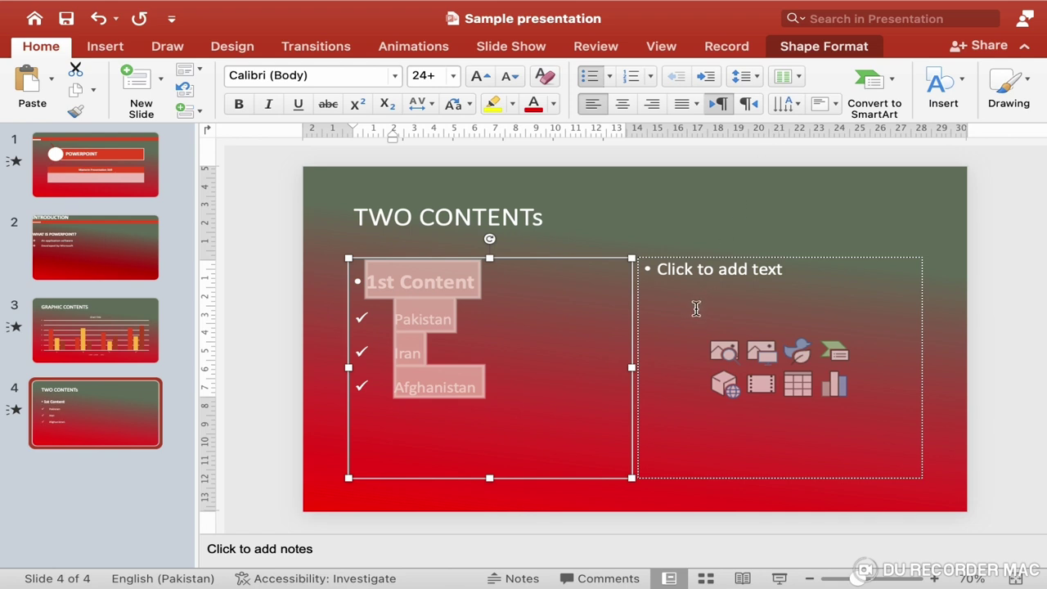
{"action": "left_click", "coordinate": [685, 275]}
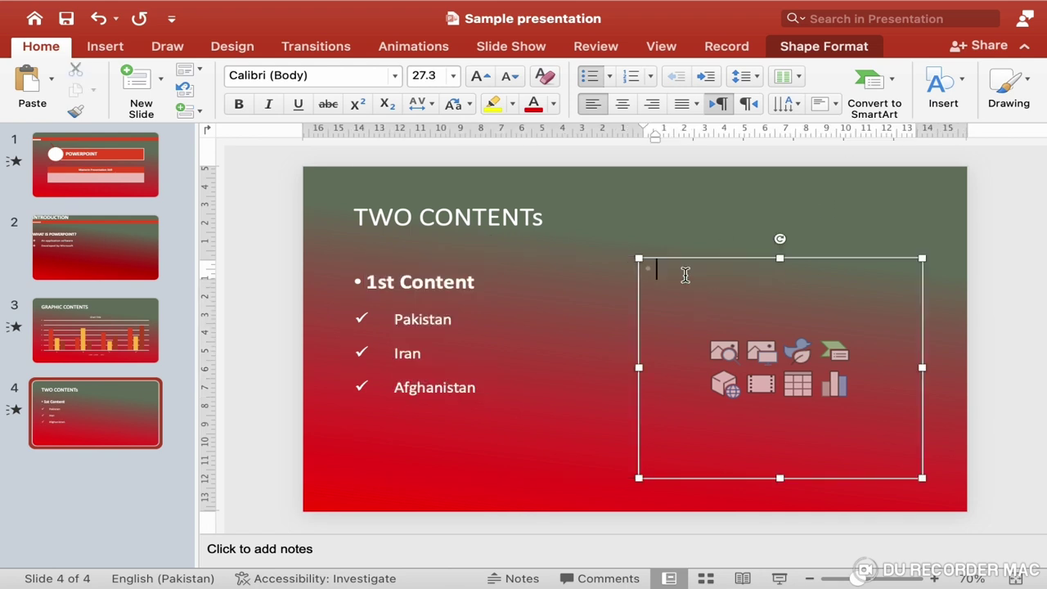
Step: Write the heading '2nd Content' in the right box in bold 32 point
{"action": "type", "text": "2"}
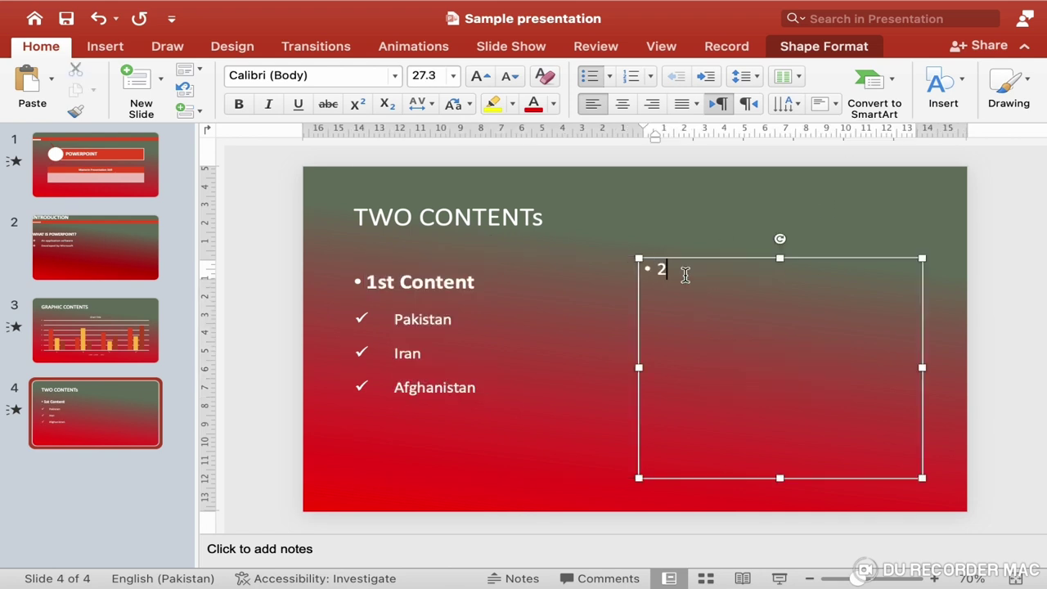
{"action": "type", "text": "nd C"}
{"action": "type", "text": "ontent"}
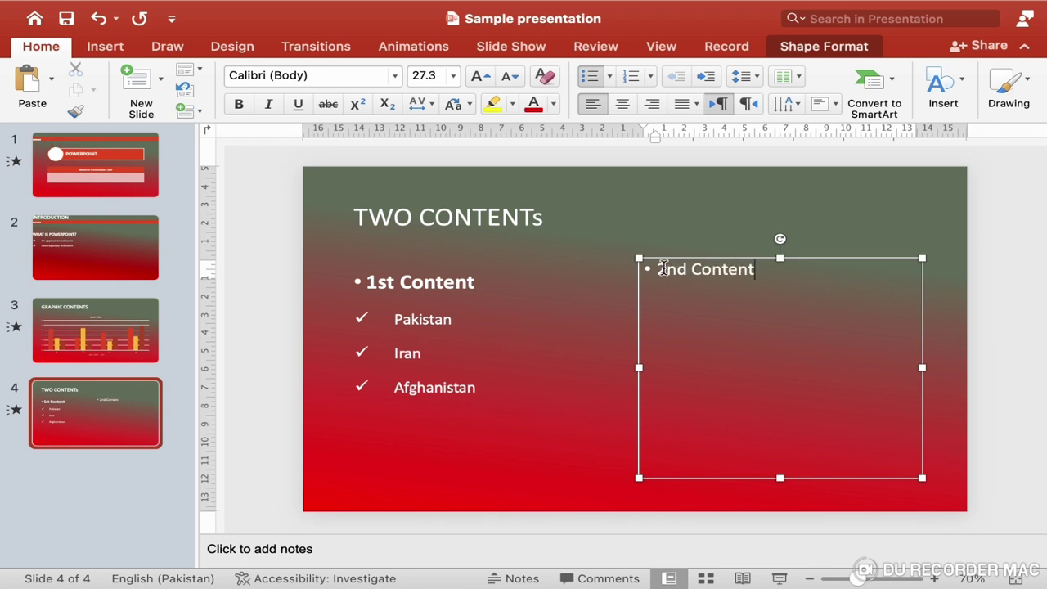
{"action": "left_click_drag", "start_coordinate": [656, 269], "coordinate": [741, 275]}
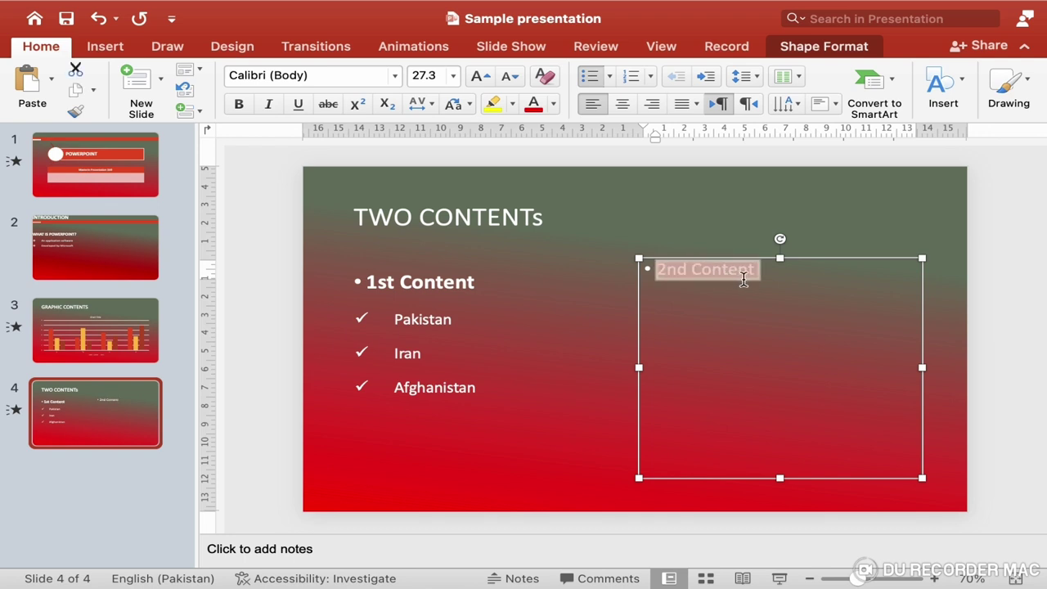
{"action": "left_click", "coordinate": [454, 75]}
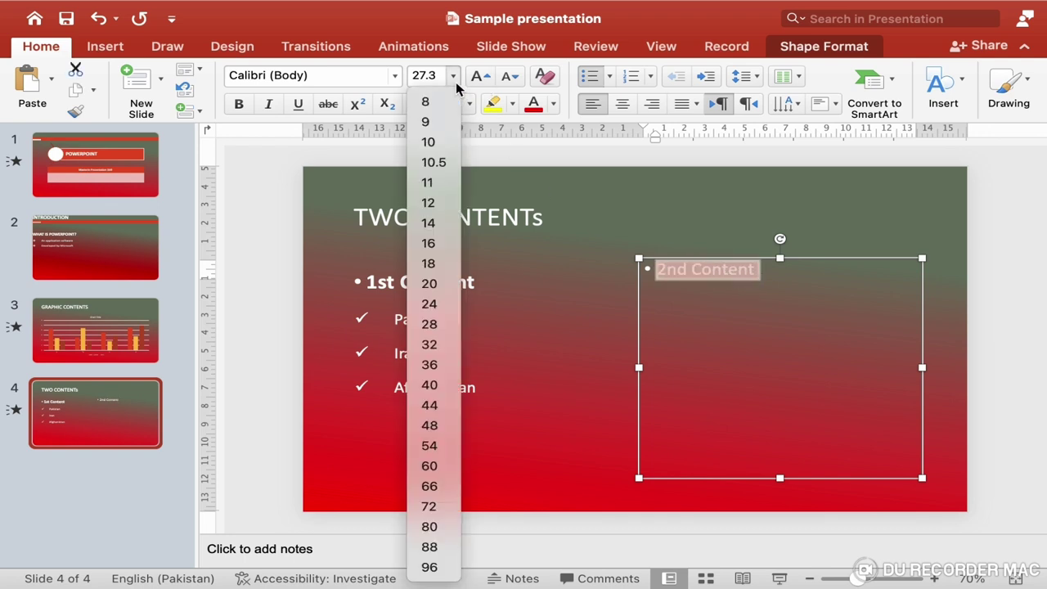
{"action": "left_click", "coordinate": [436, 344]}
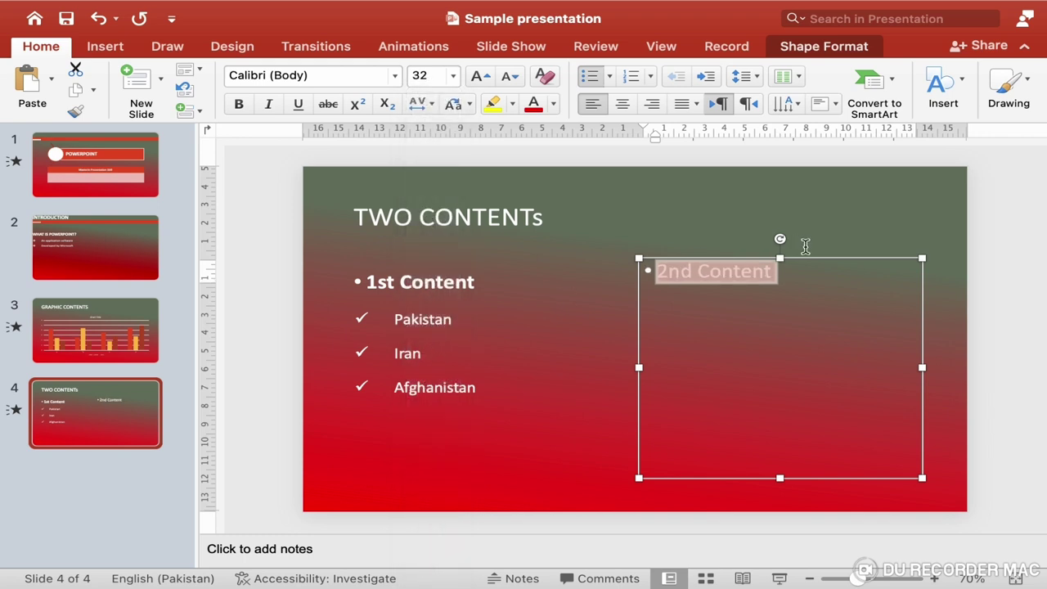
{"action": "left_click", "coordinate": [240, 105]}
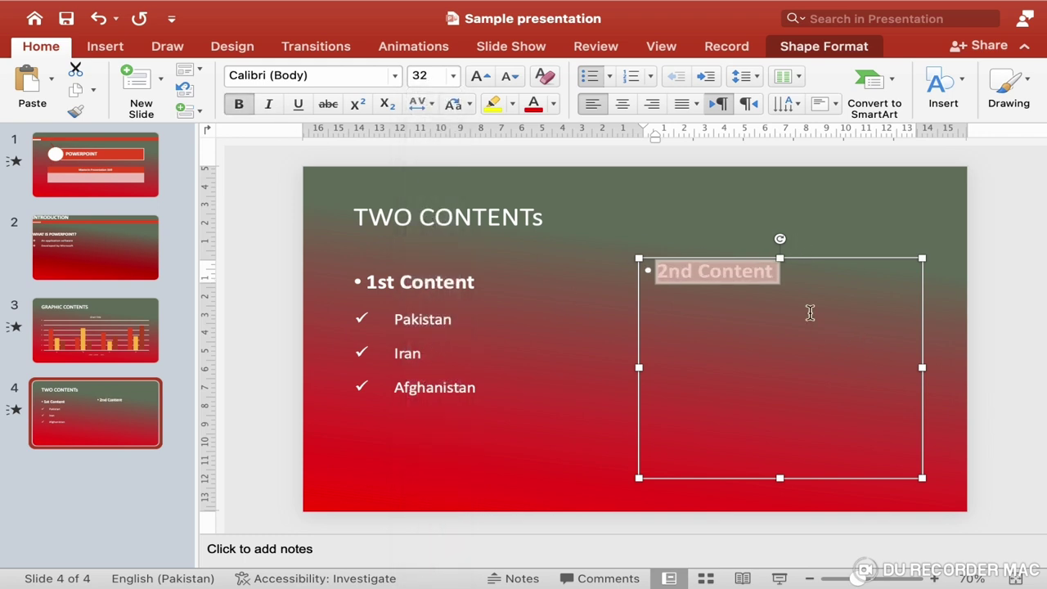
Step: List China, Turkey and Saudi Arabia as bullets below the heading
{"action": "left_click", "coordinate": [787, 276]}
{"action": "key", "text": "Return"}
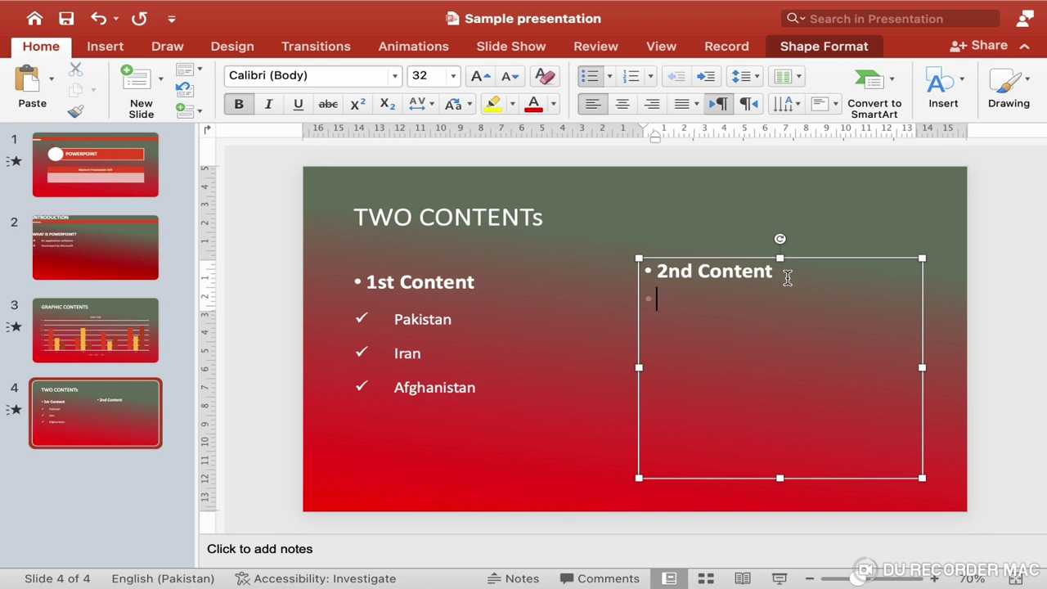
{"action": "type", "text": "China"}
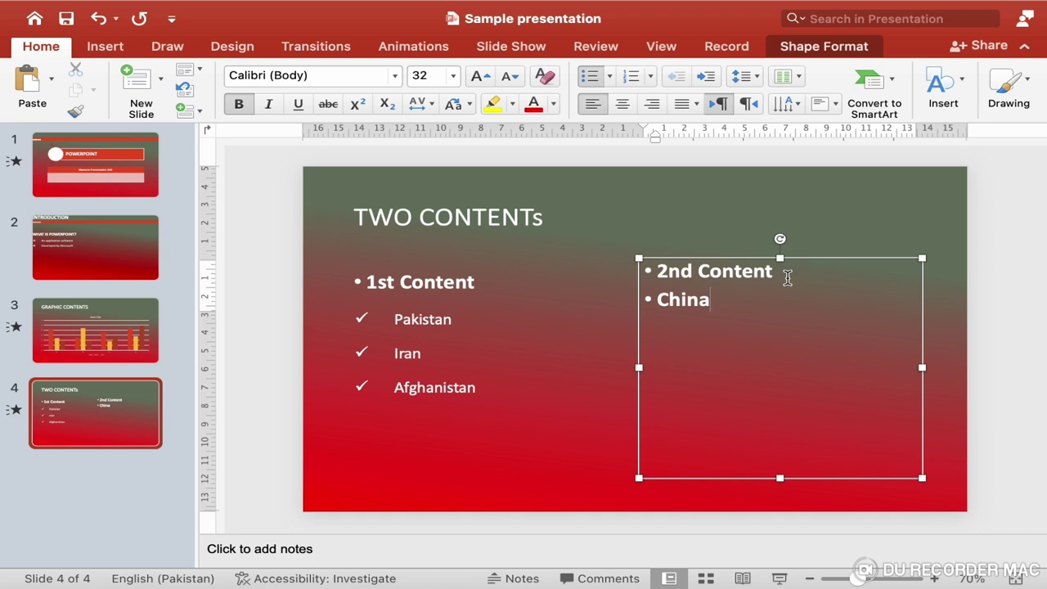
{"action": "key", "text": "Return"}
{"action": "type", "text": "Turkey"}
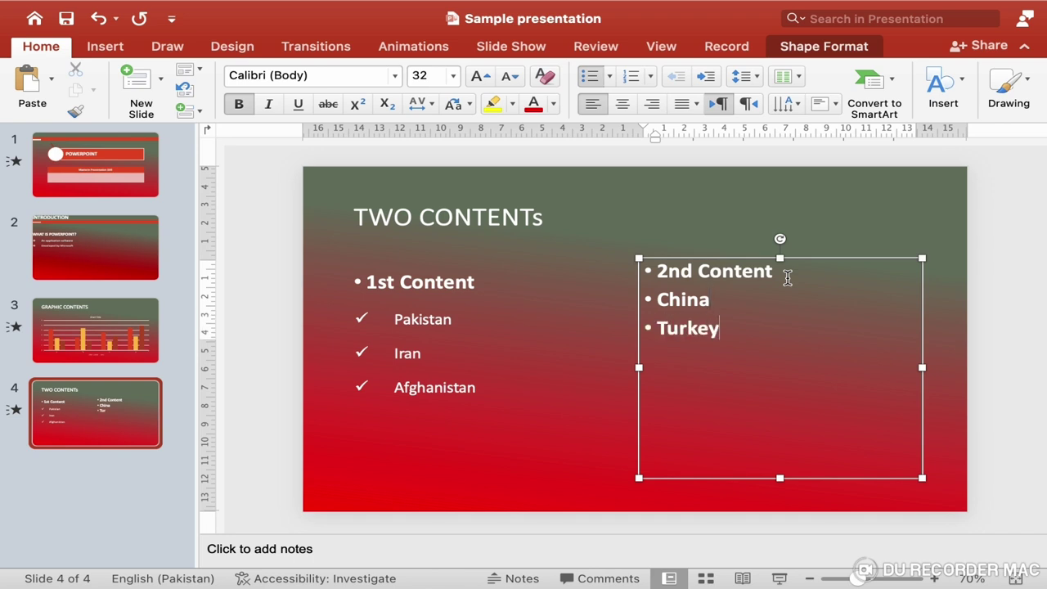
{"action": "key", "text": "Return"}
{"action": "type", "text": "Saudi Ara"}
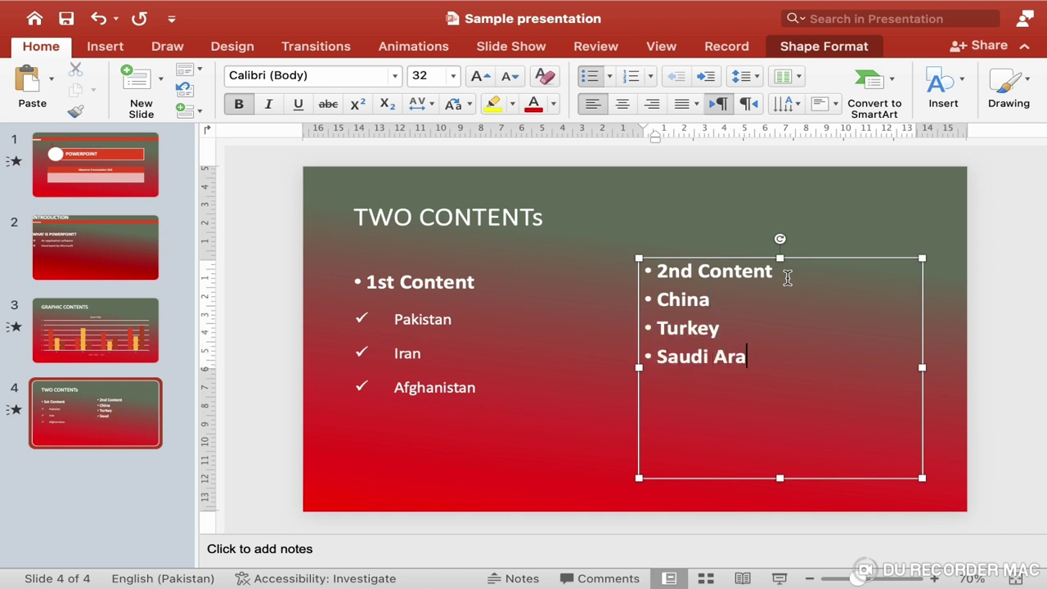
{"action": "type", "text": "bia"}
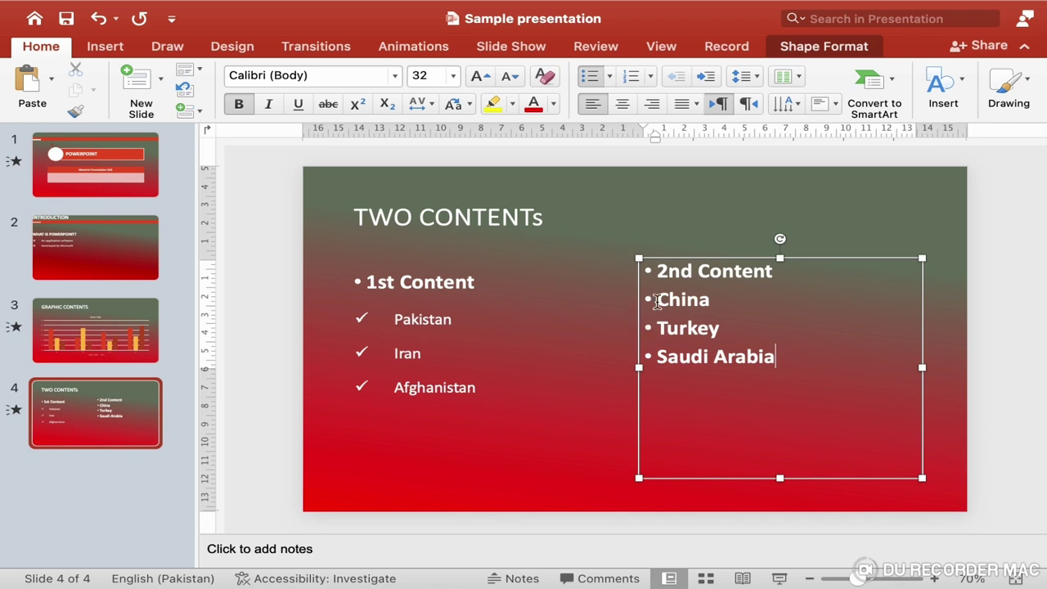
{"action": "left_click_drag", "start_coordinate": [657, 299], "coordinate": [833, 384]}
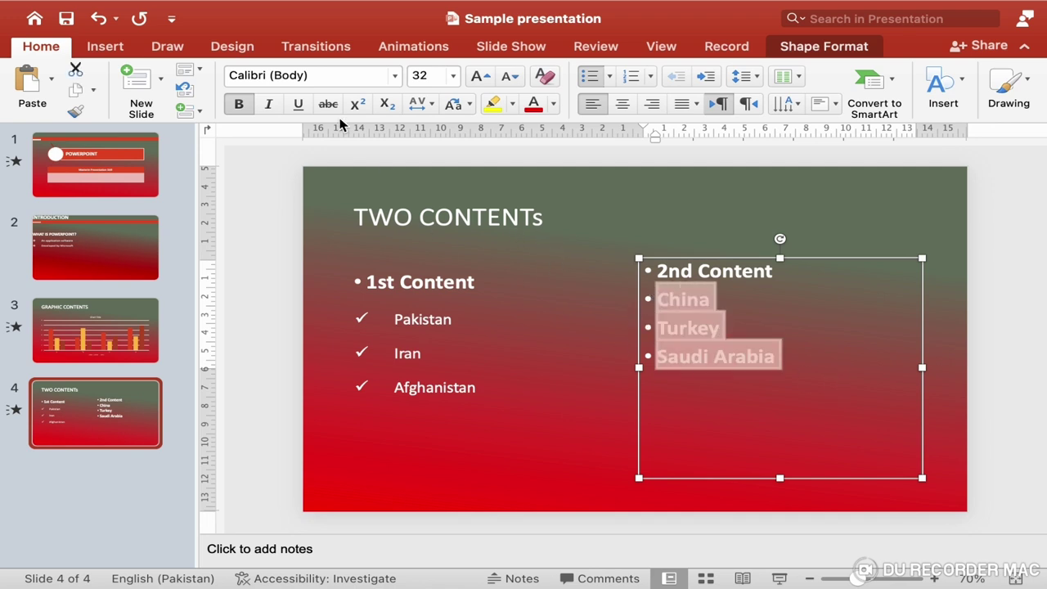
Step: Make China, Turkey and Saudi Arabia unbolded 24-point indented sub-items with checkmark bullets
{"action": "left_click", "coordinate": [238, 104]}
{"action": "left_click", "coordinate": [455, 76]}
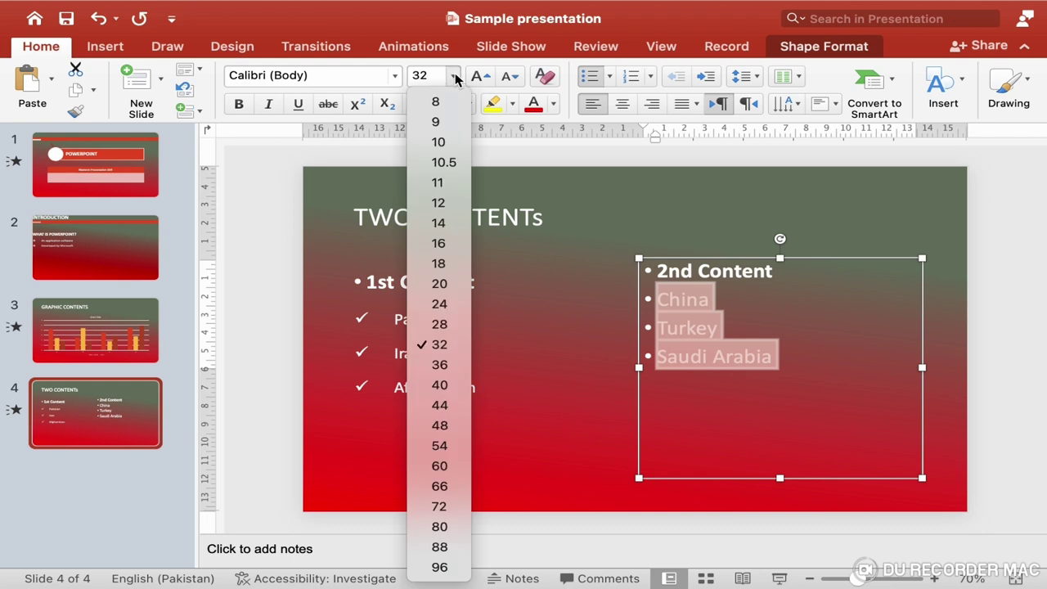
{"action": "left_click", "coordinate": [439, 304]}
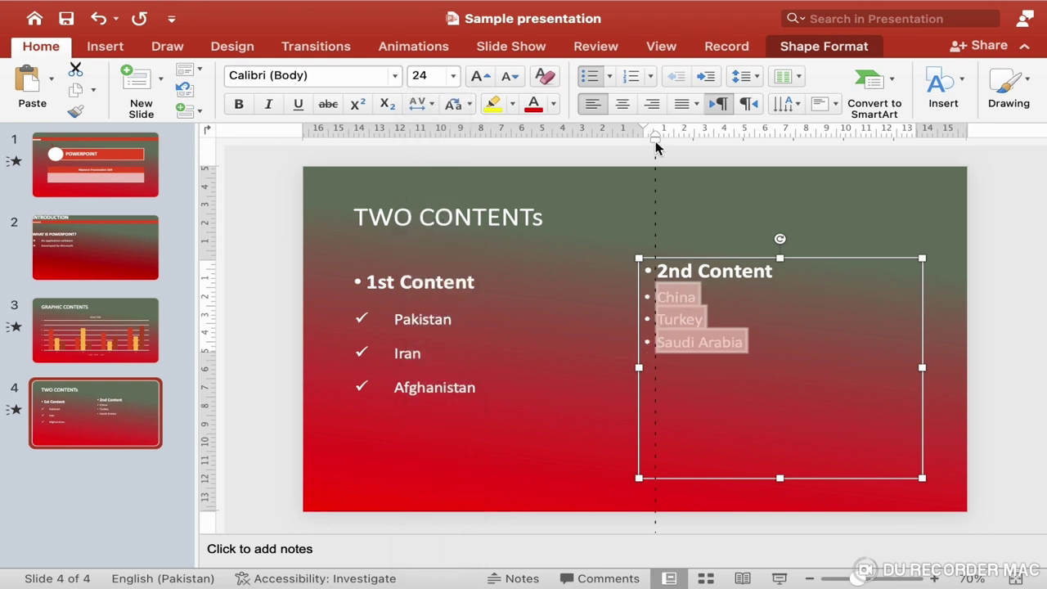
{"action": "mouse_move", "coordinate": [655, 146]}
{"action": "left_mouse_down"}
{"action": "mouse_move", "coordinate": [667, 133]}
{"action": "mouse_move", "coordinate": [646, 133]}
{"action": "left_mouse_up"}
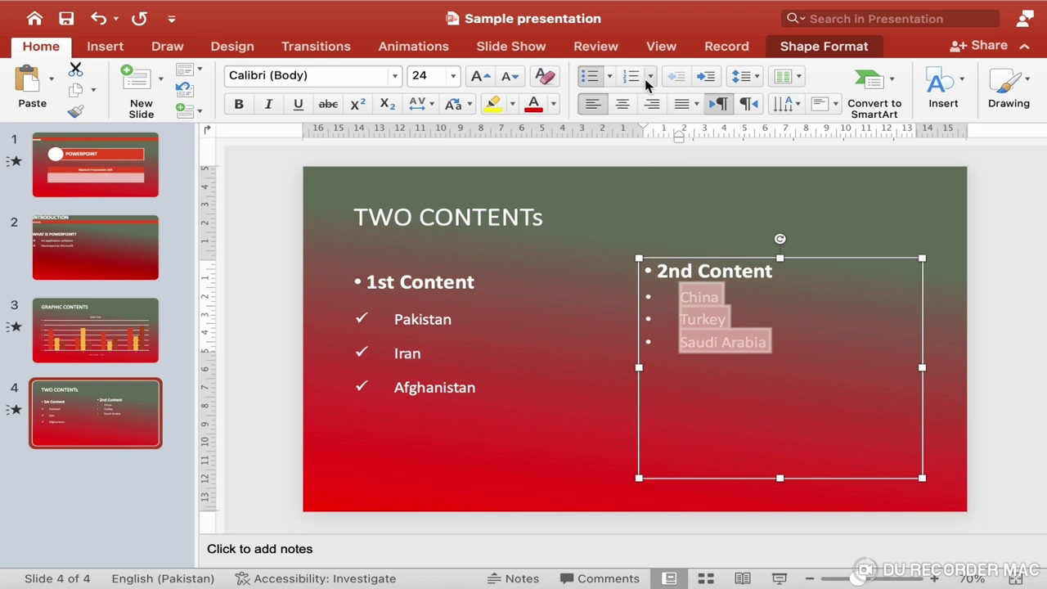
{"action": "left_click", "coordinate": [610, 76]}
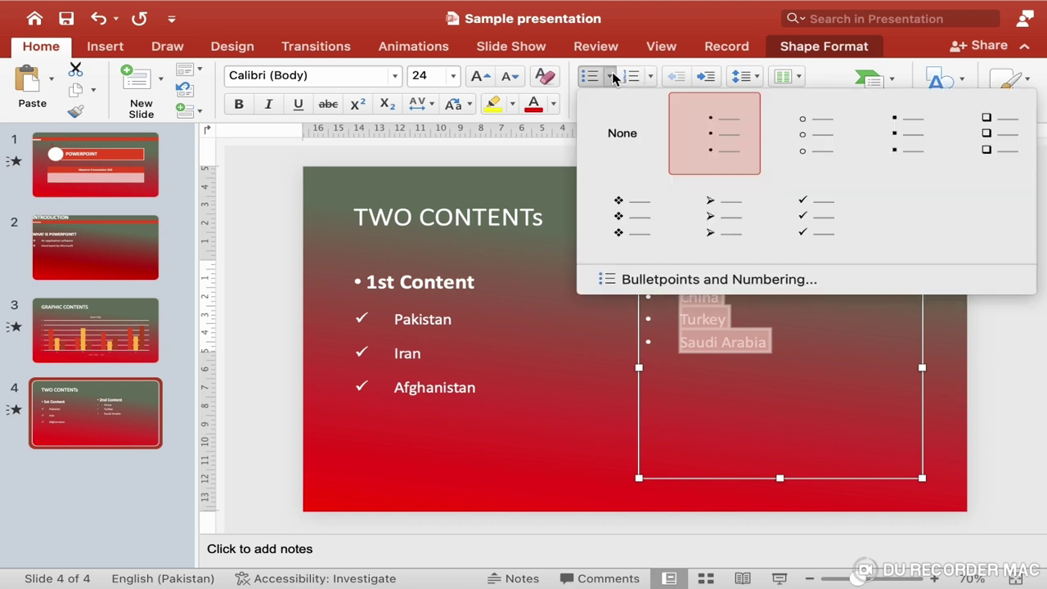
{"action": "left_click", "coordinate": [810, 233]}
Step: Apply 1.5 line spacing to the whole right column
{"action": "left_click_drag", "start_coordinate": [660, 271], "coordinate": [802, 357]}
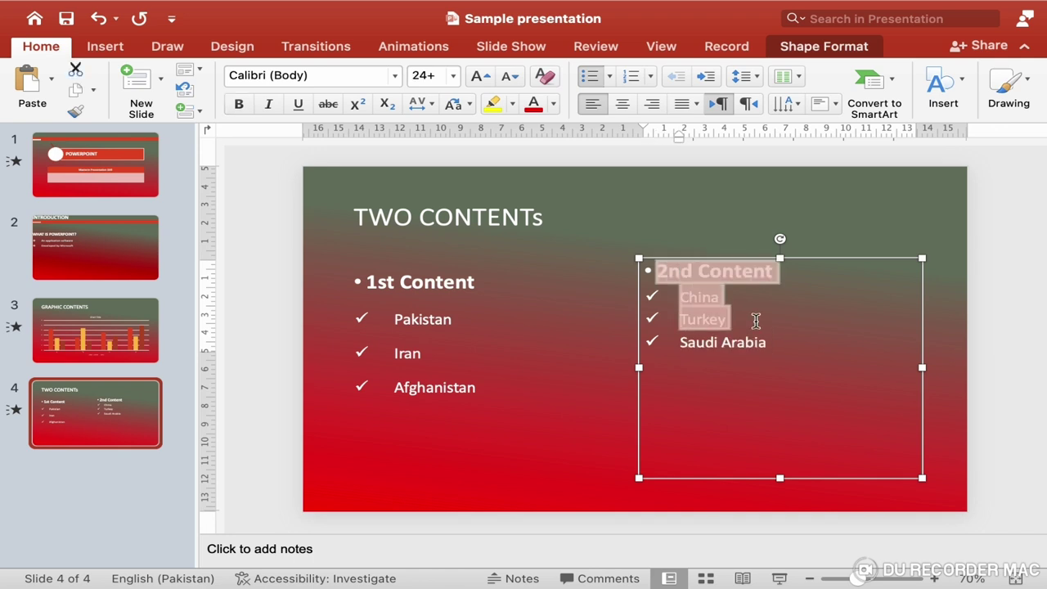
{"action": "left_click", "coordinate": [758, 79]}
{"action": "left_click", "coordinate": [760, 124]}
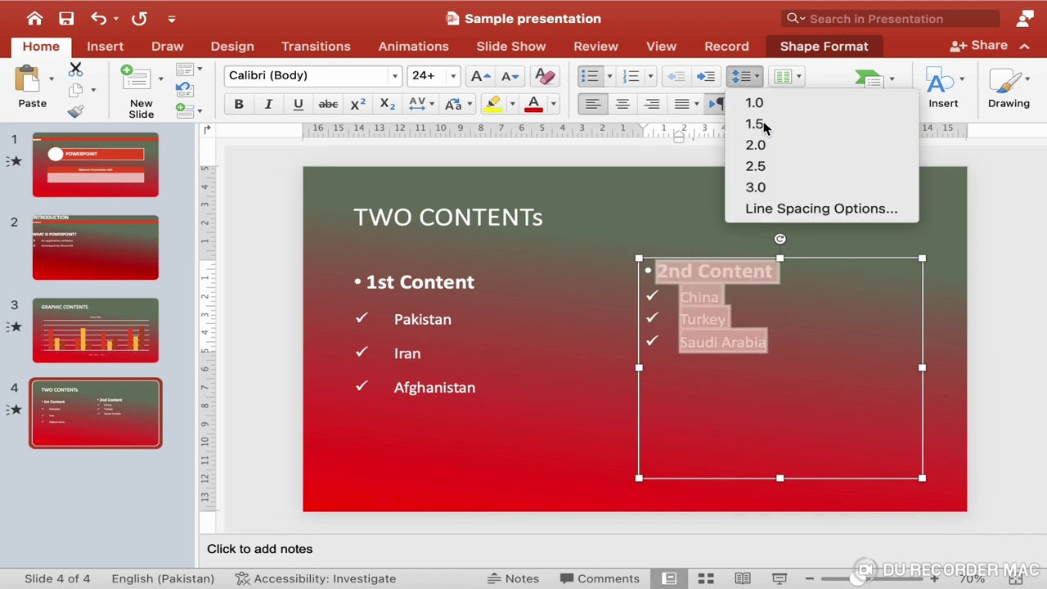
{"action": "left_click", "coordinate": [411, 517]}
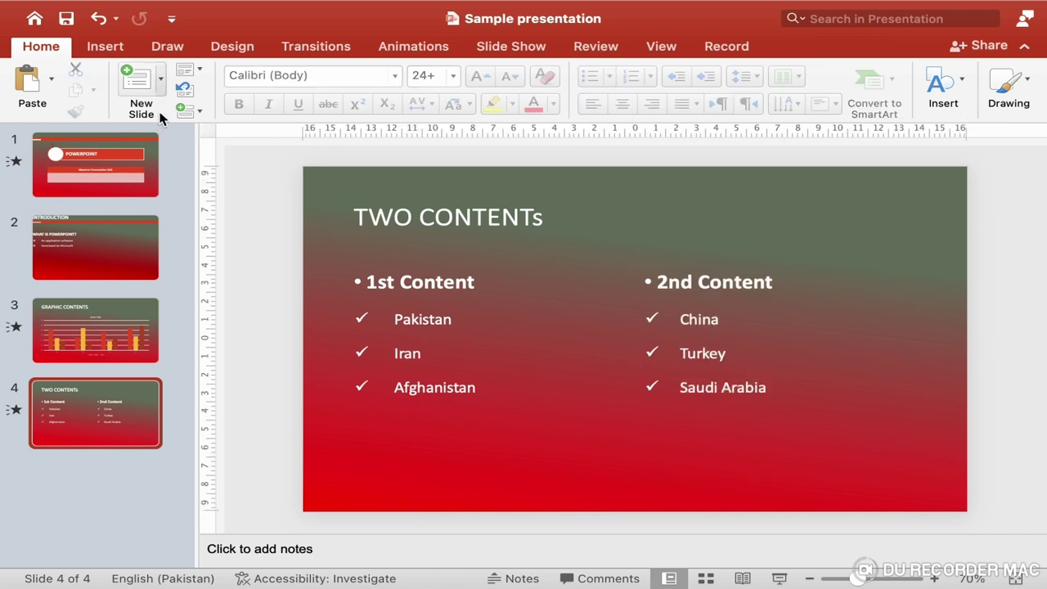
Step: Add a fifth slide using the Comparison layout
{"action": "left_click", "coordinate": [161, 82]}
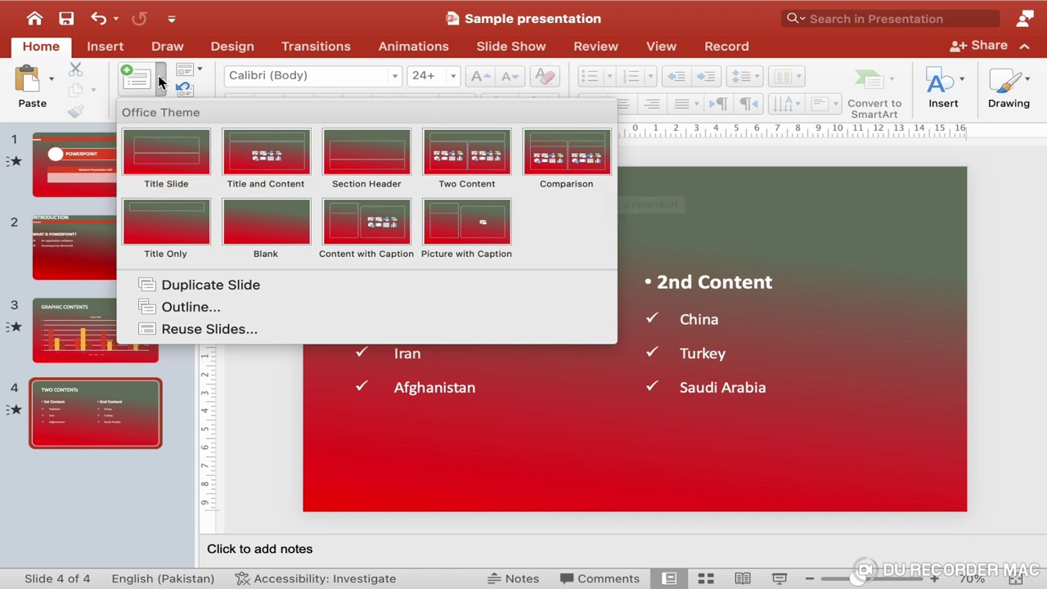
{"action": "left_click", "coordinate": [579, 158]}
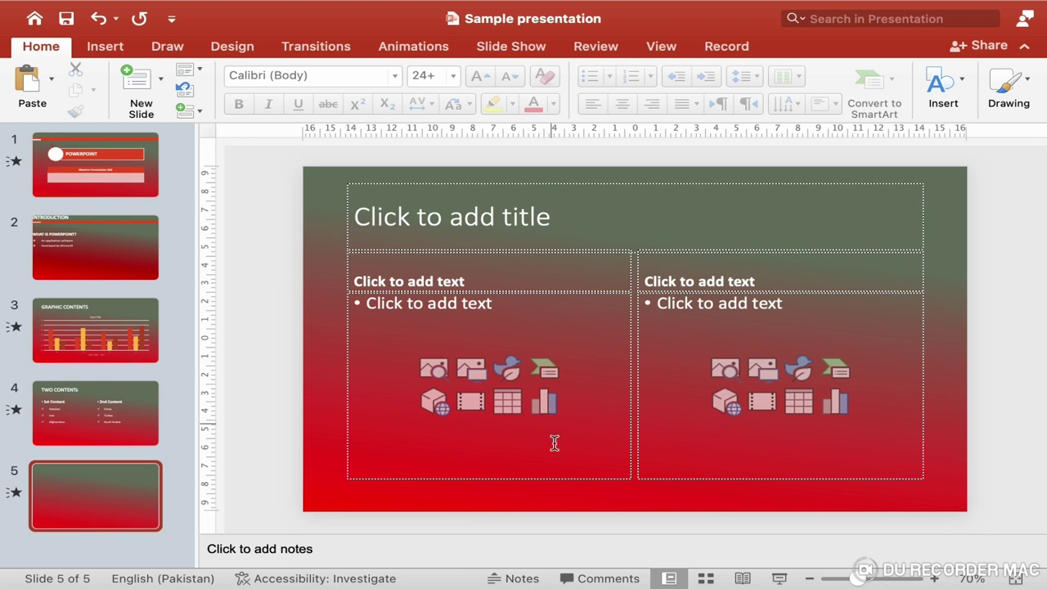
{"action": "left_click", "coordinate": [451, 219]}
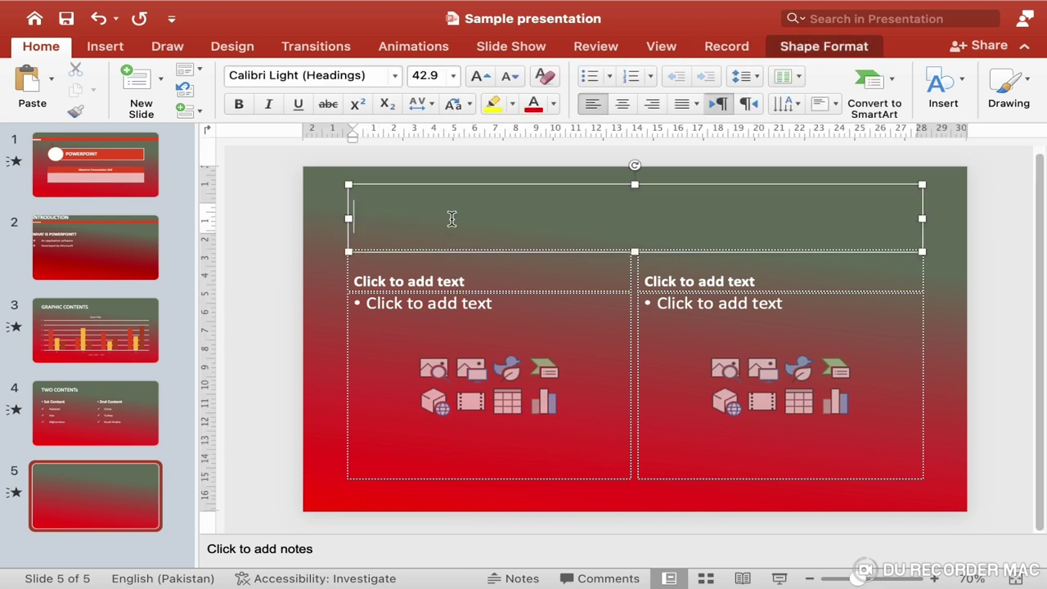
Step: Title slide 5 'SYSTEM & APPLICATION SOFTWARE' at 40 point
{"action": "type", "text": "SYS"}
{"action": "type", "text": "TEM"}
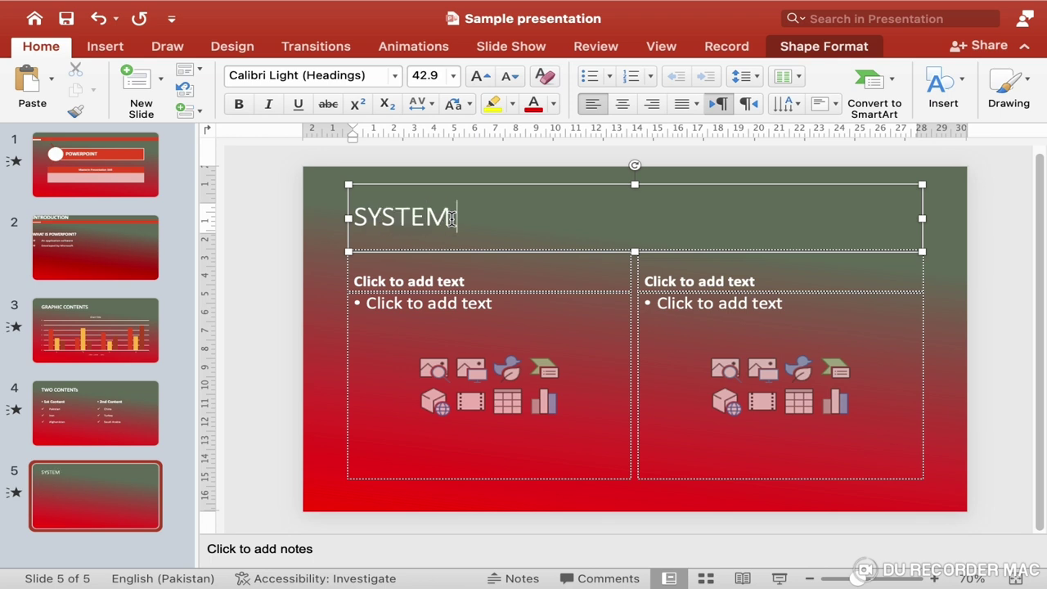
{"action": "type", "text": " & APP"}
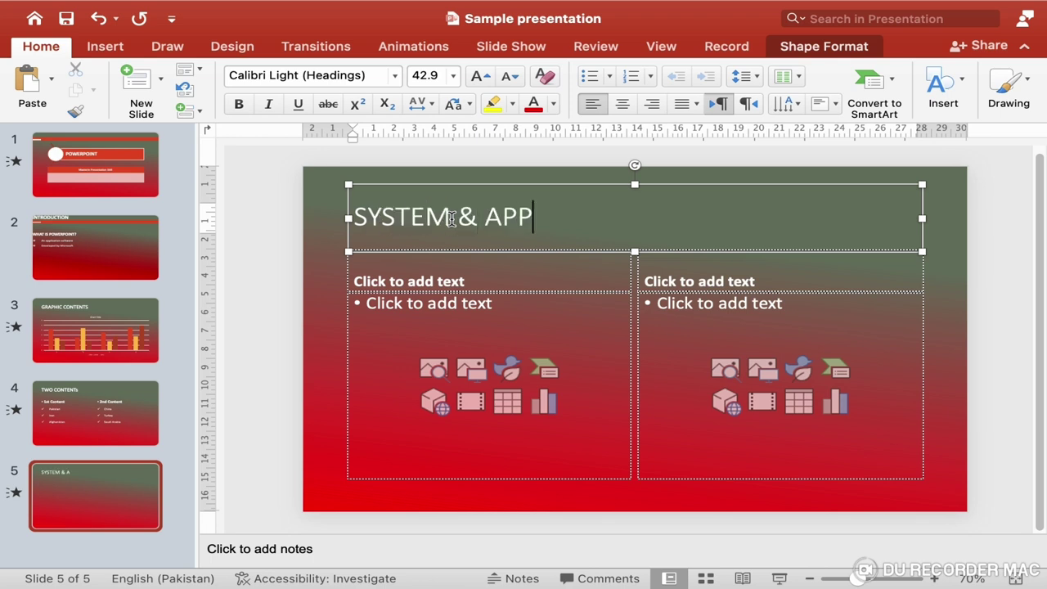
{"action": "type", "text": "LICATIO"}
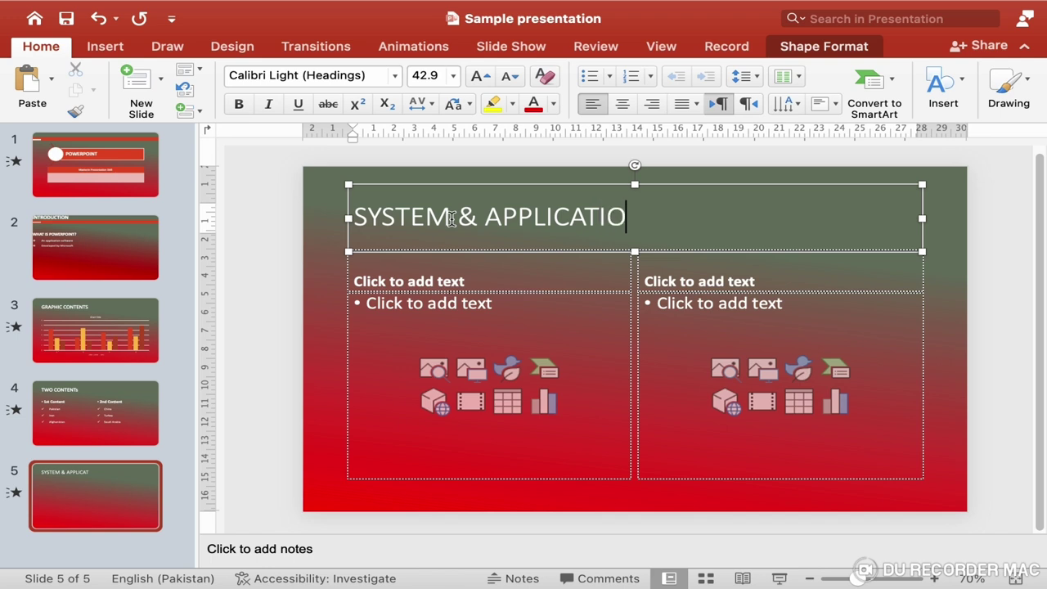
{"action": "type", "text": "N SOF"}
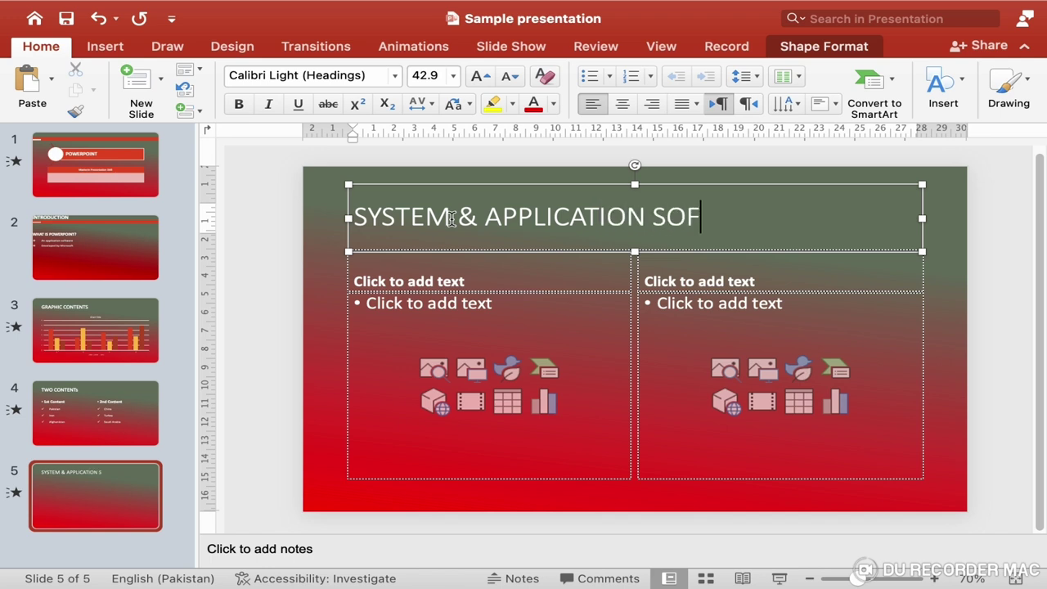
{"action": "type", "text": "TWARE"}
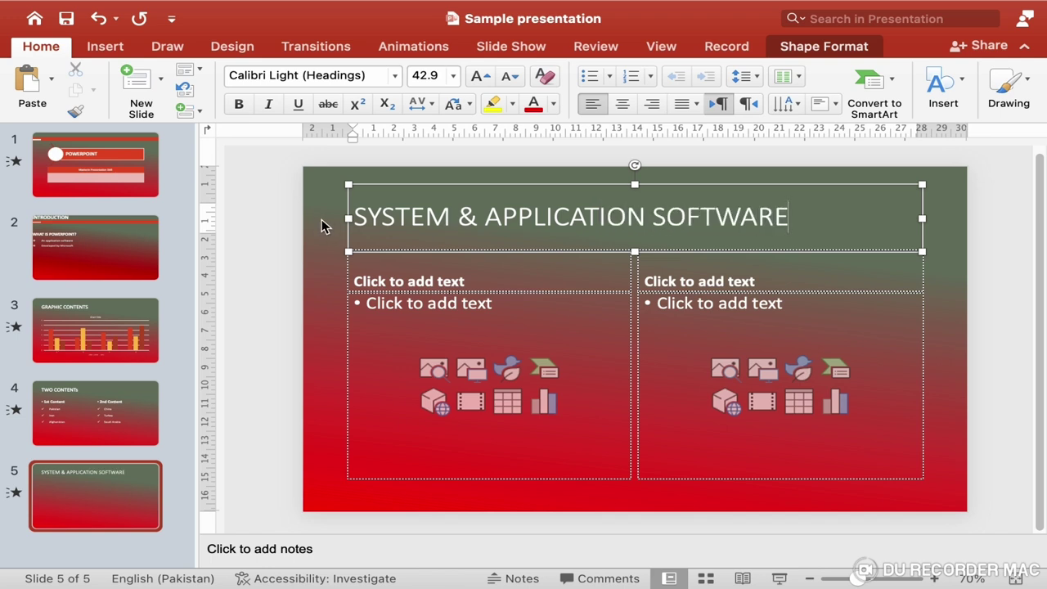
{"action": "left_click_drag", "start_coordinate": [350, 217], "coordinate": [846, 236]}
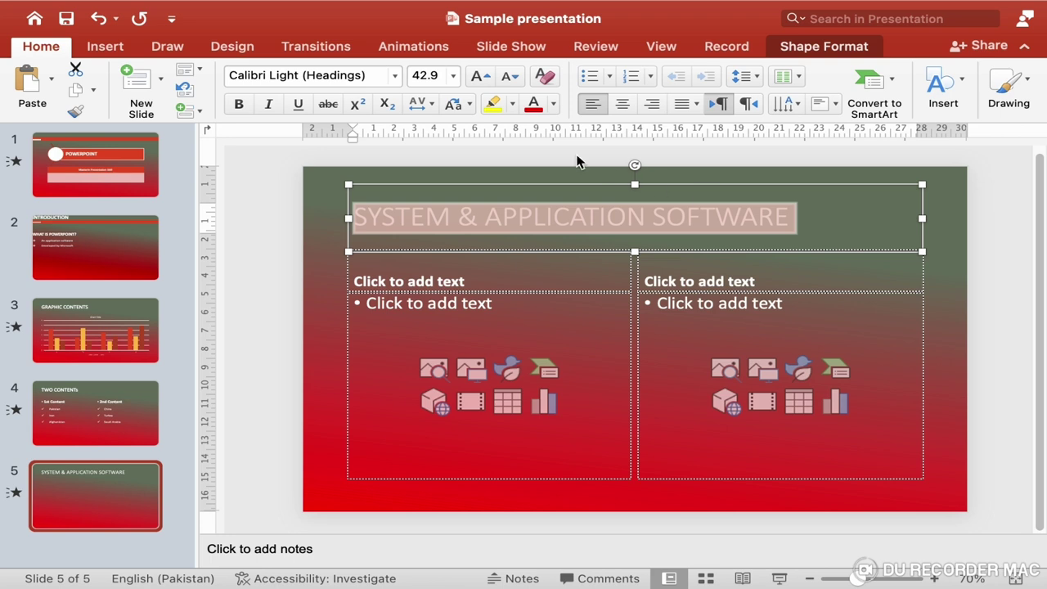
{"action": "left_click", "coordinate": [455, 76]}
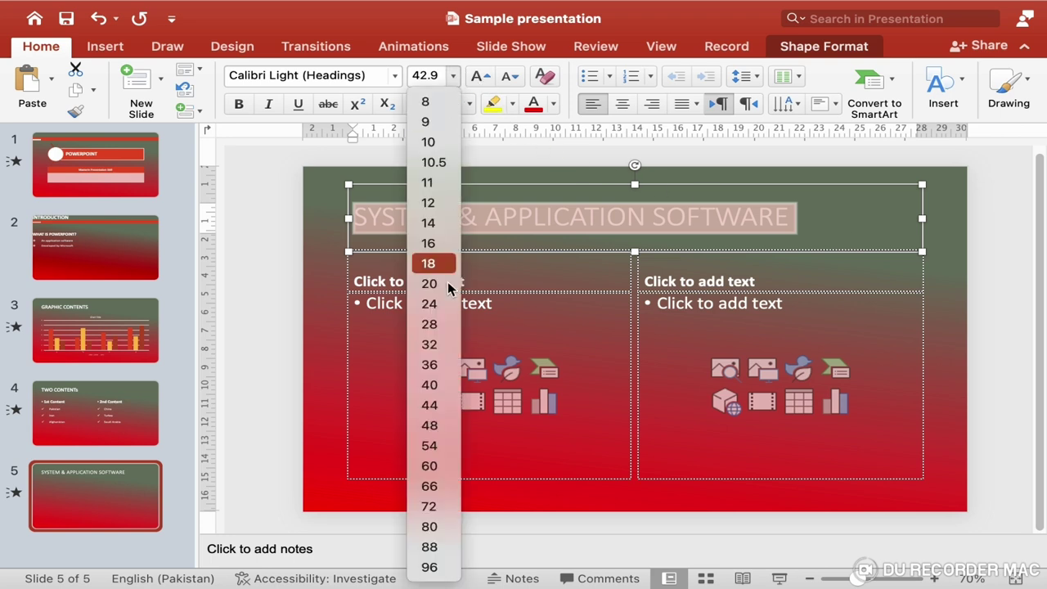
{"action": "left_click", "coordinate": [436, 393]}
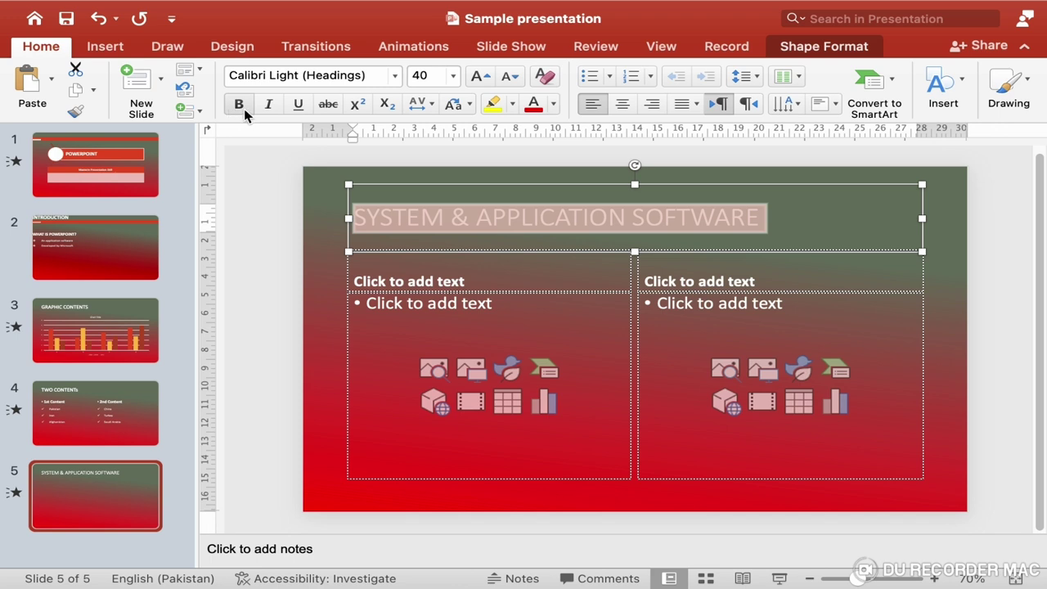
Step: Write the left column heading 'SYSTEM SOFTWARE' at 32 point
{"action": "left_click", "coordinate": [421, 276]}
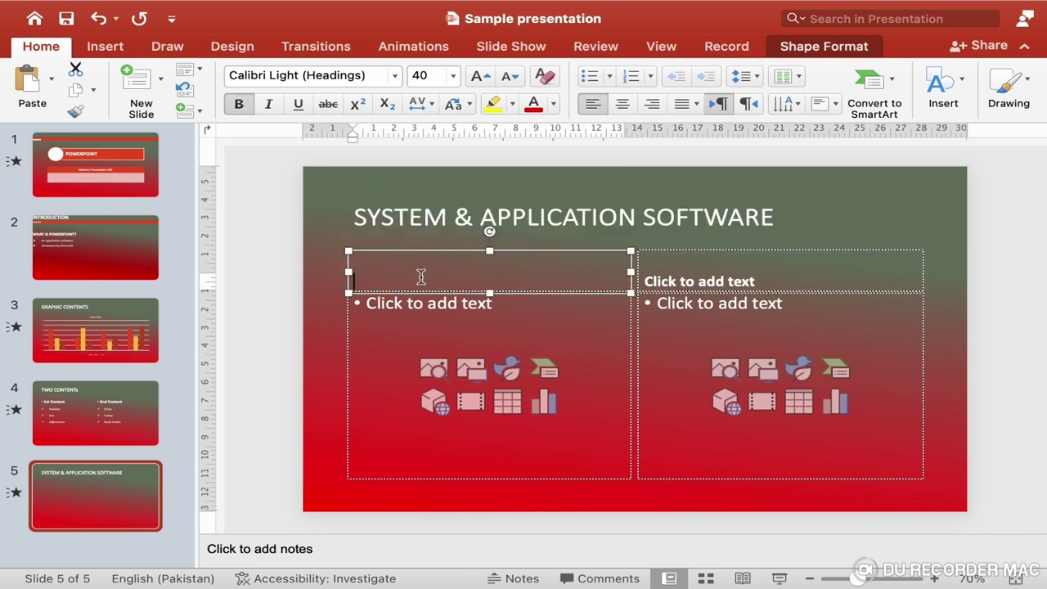
{"action": "type", "text": "SYS"}
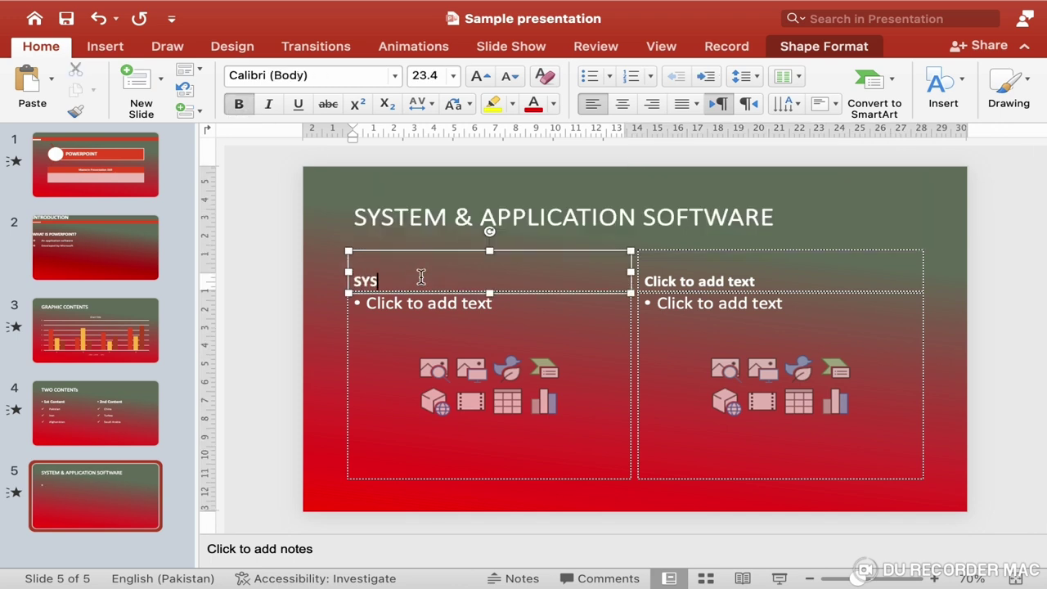
{"action": "type", "text": "TEM SOFT"}
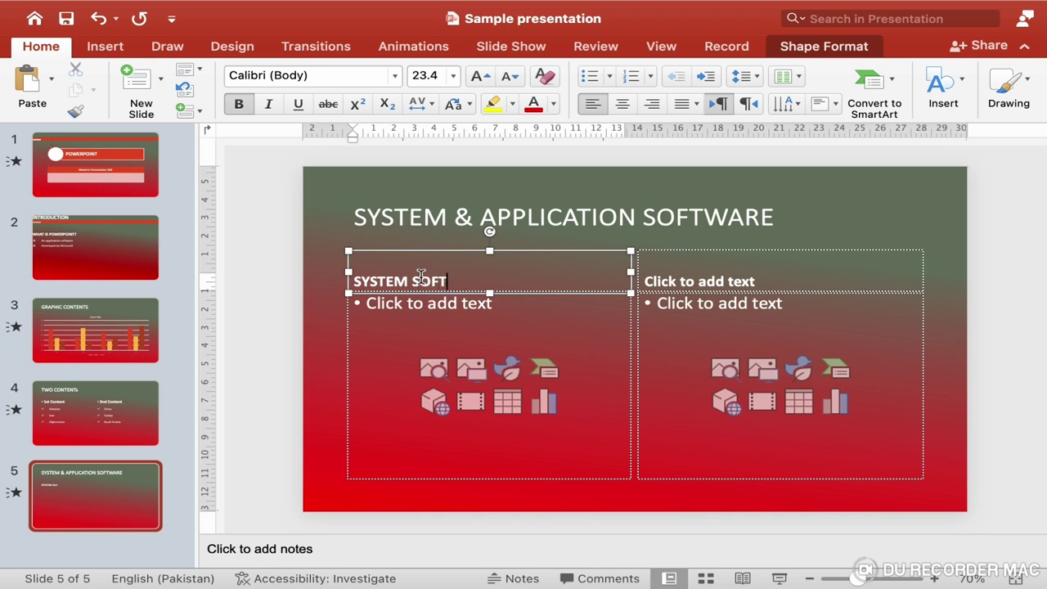
{"action": "type", "text": "WARED"}
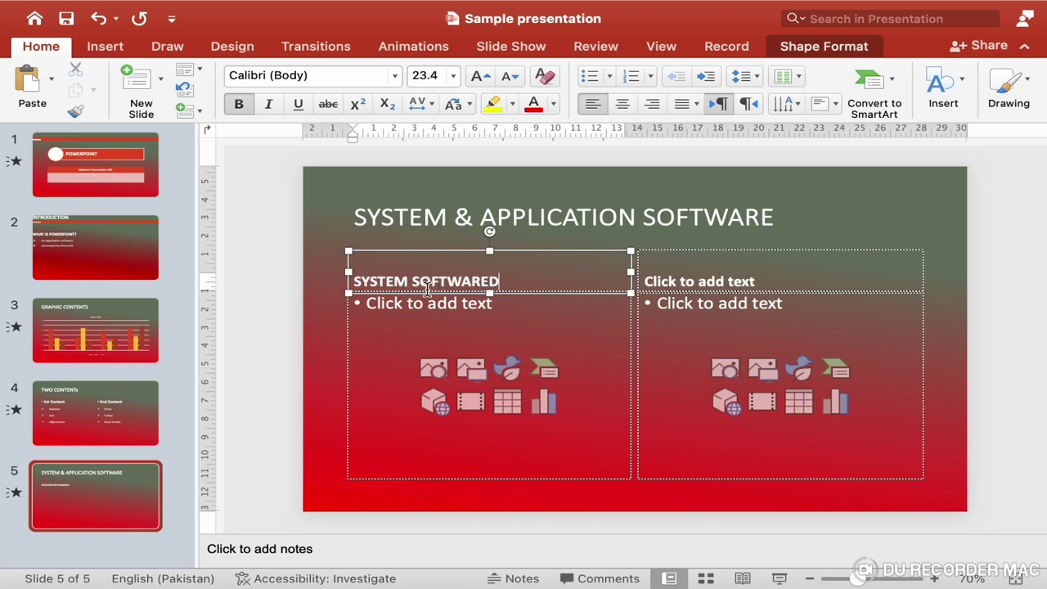
{"action": "key", "text": "BackSpace"}
{"action": "left_click_drag", "start_coordinate": [356, 281], "coordinate": [499, 284]}
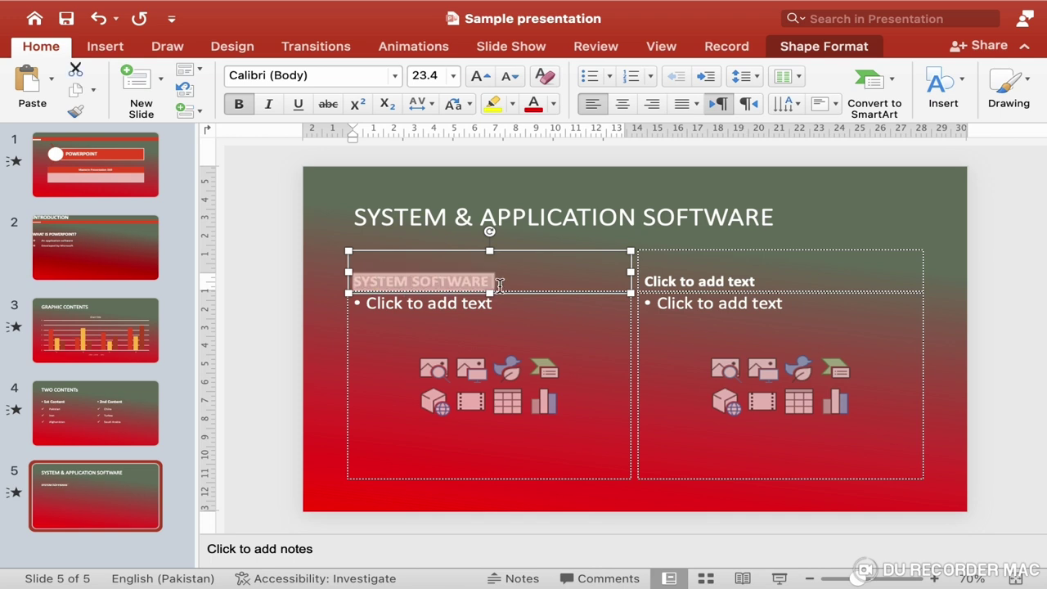
{"action": "left_click", "coordinate": [453, 76]}
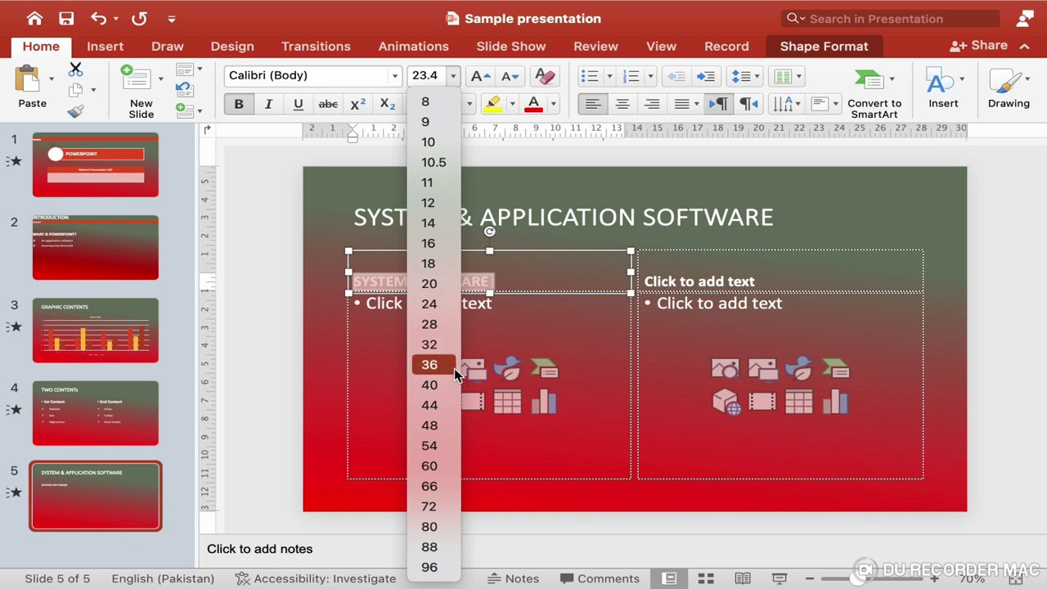
{"action": "left_click", "coordinate": [430, 344]}
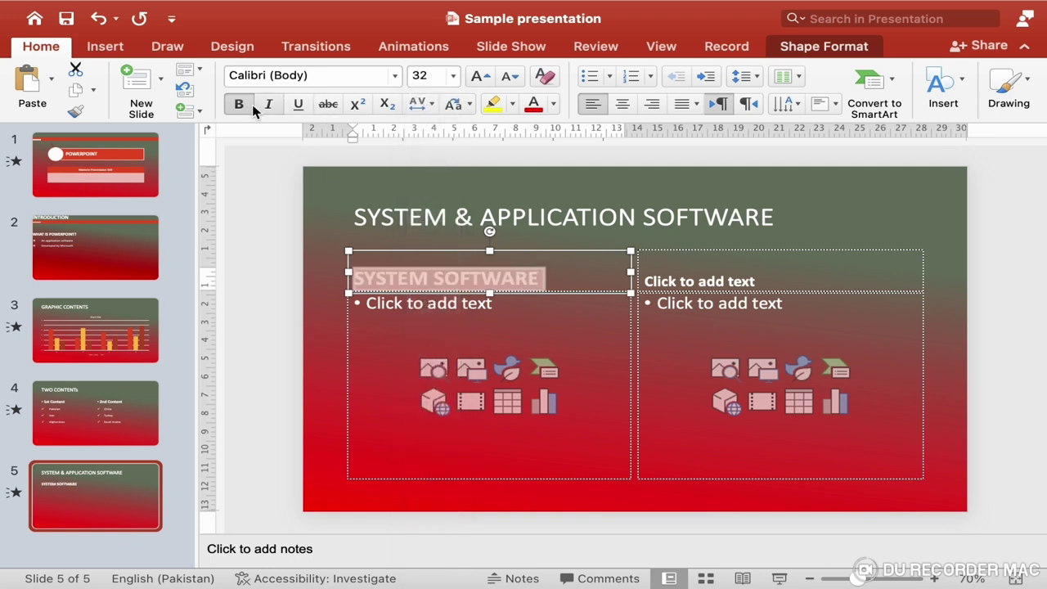
{"action": "left_click", "coordinate": [390, 309]}
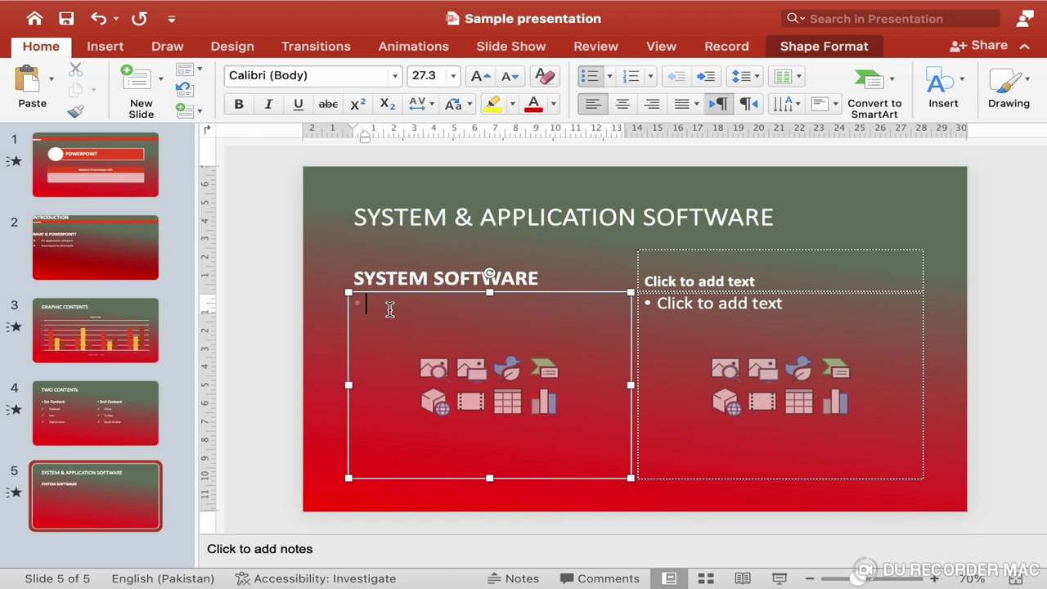
Step: Type the left bullets 'They are necessary for hardware operation.' and 'Windows and Devices Drivers are examples'
{"action": "type", "text": "They"}
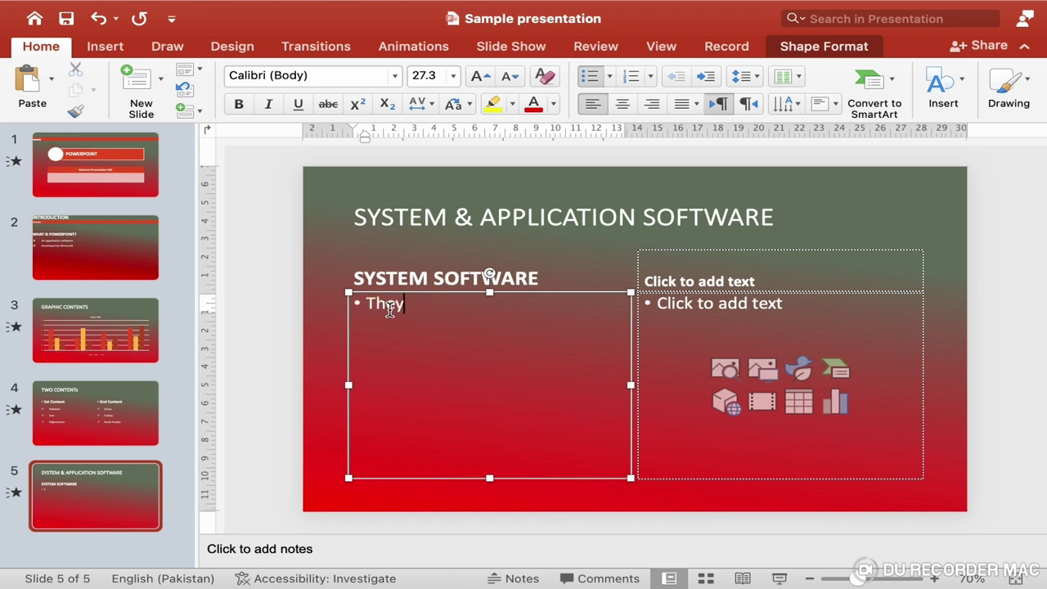
{"action": "type", "text": " are necessa"}
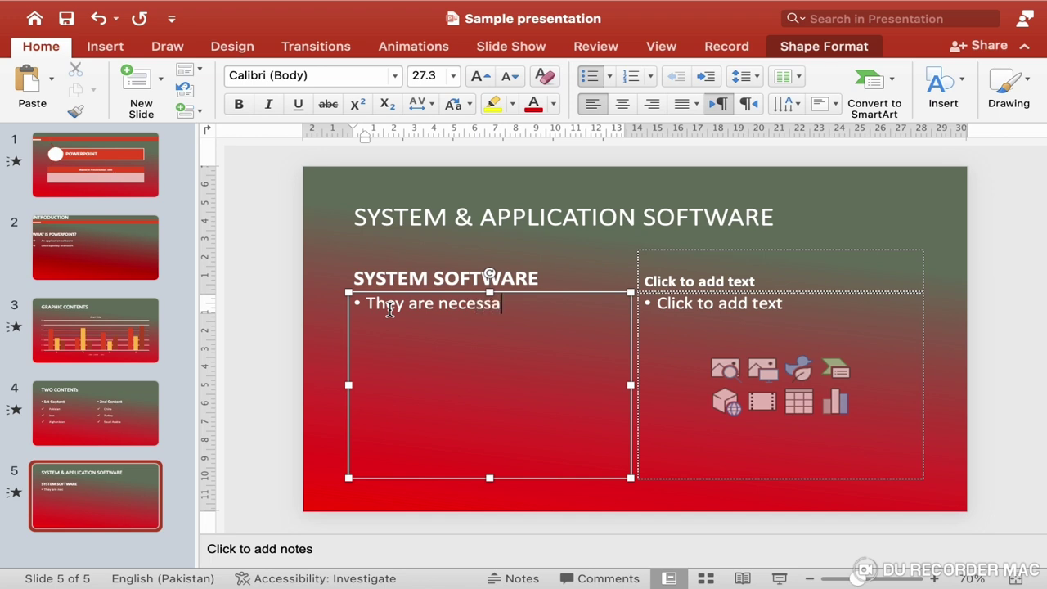
{"action": "type", "text": "ry for hardwa"}
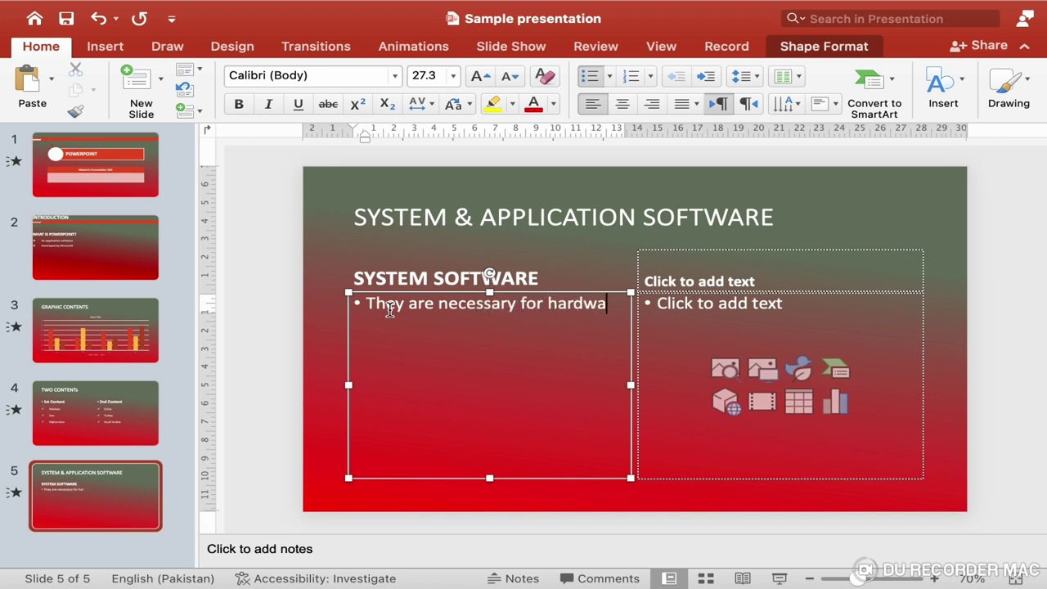
{"action": "type", "text": "re operation"}
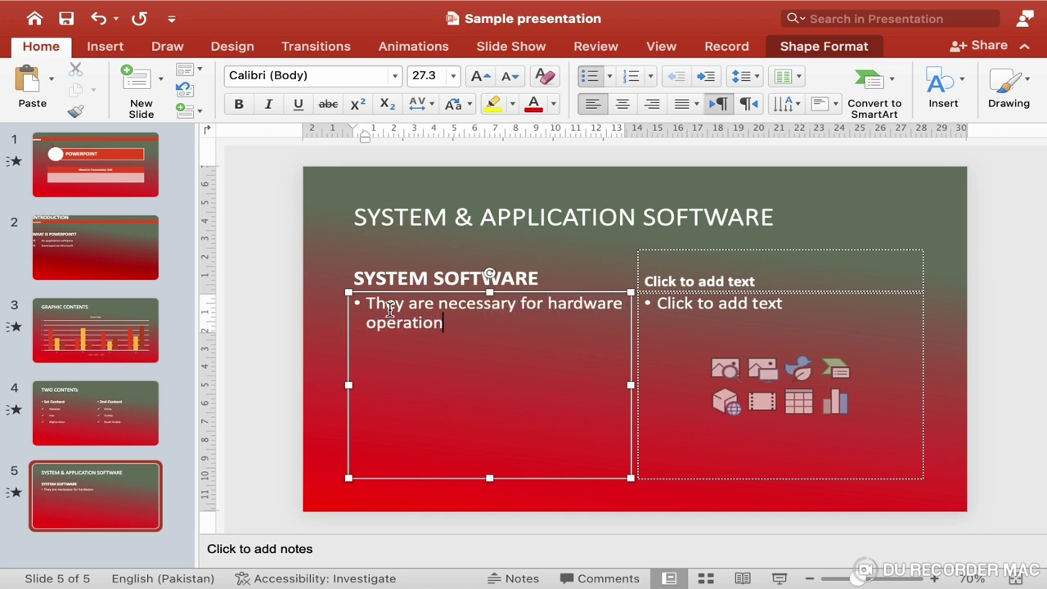
{"action": "type", "text": "."}
{"action": "key", "text": "Return"}
{"action": "type", "text": "Window"}
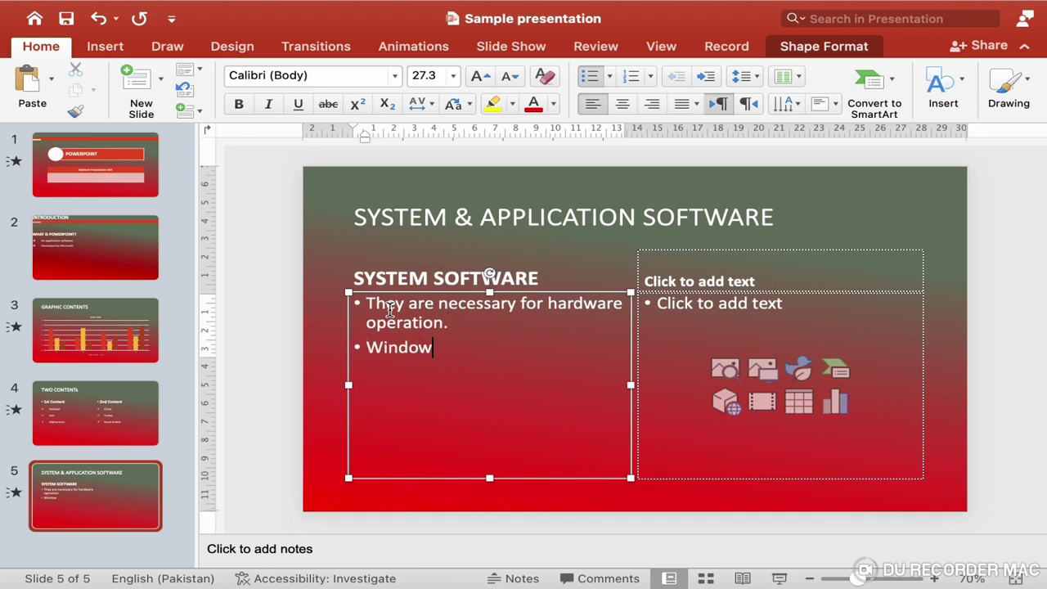
{"action": "type", "text": "s and Devices"}
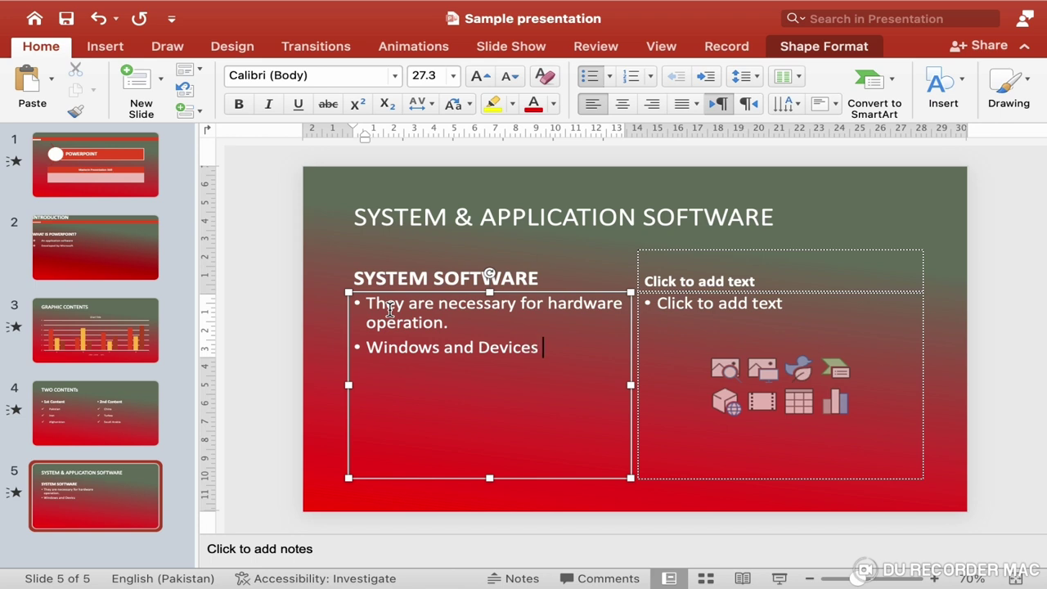
{"action": "type", "text": " Dirv"}
{"action": "type", "text": "ers are ex"}
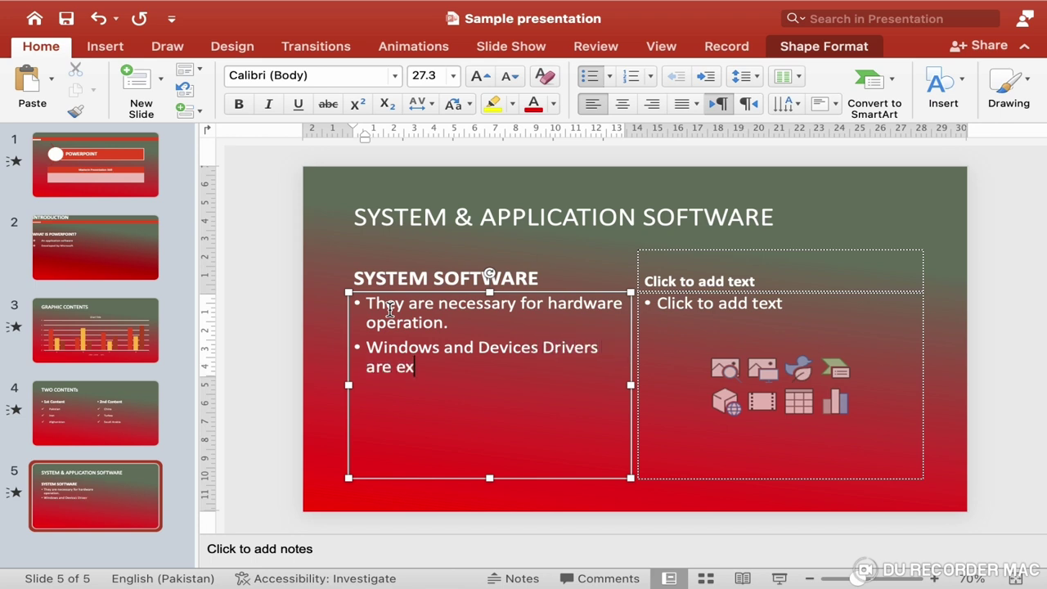
{"action": "type", "text": "amples"}
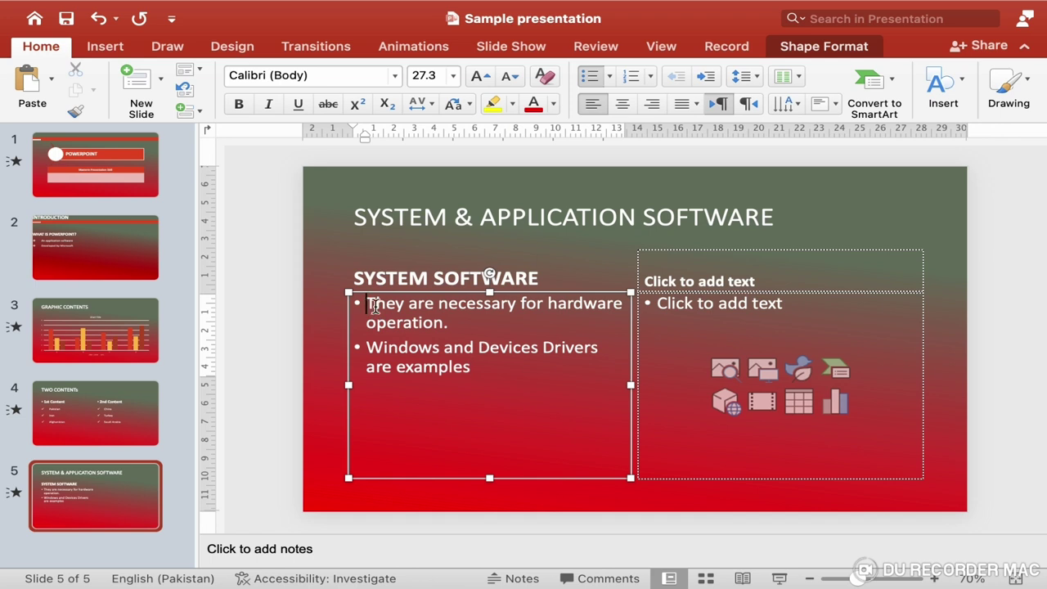
Step: Give both left bullets arrow markers and indent their text further on the ruler
{"action": "left_click_drag", "start_coordinate": [369, 299], "coordinate": [573, 405]}
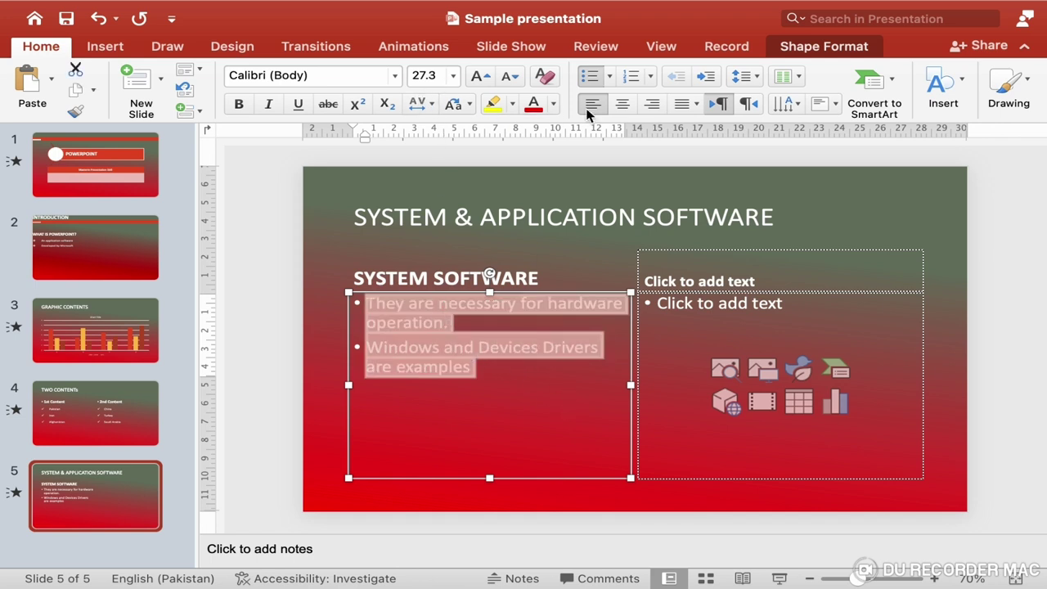
{"action": "left_click", "coordinate": [609, 77]}
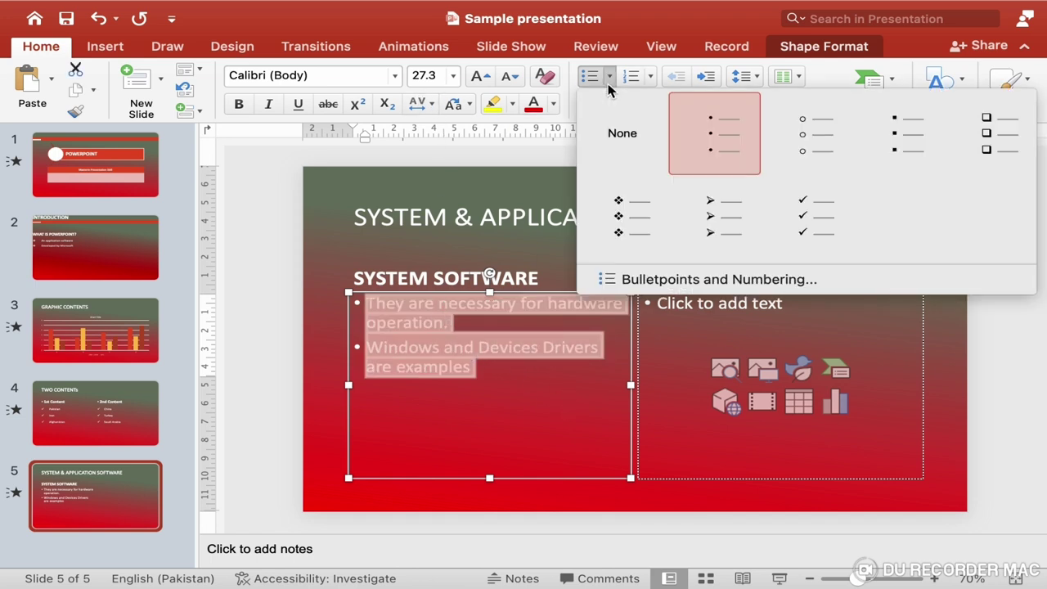
{"action": "left_click", "coordinate": [728, 218]}
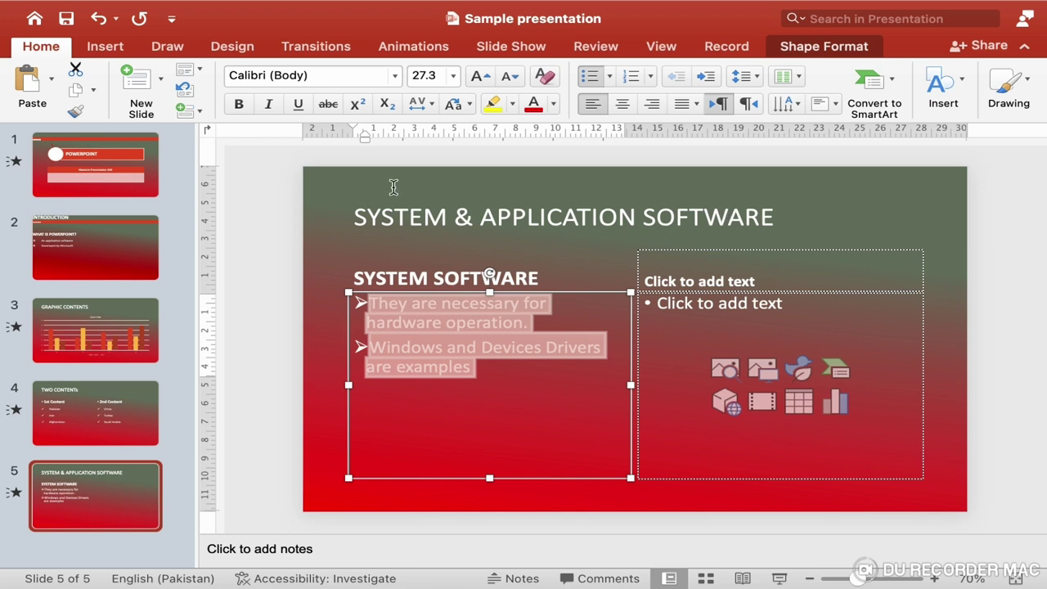
{"action": "mouse_move", "coordinate": [366, 137]}
{"action": "left_mouse_down"}
{"action": "mouse_move", "coordinate": [396, 137]}
{"action": "mouse_move", "coordinate": [357, 129]}
{"action": "left_mouse_up"}
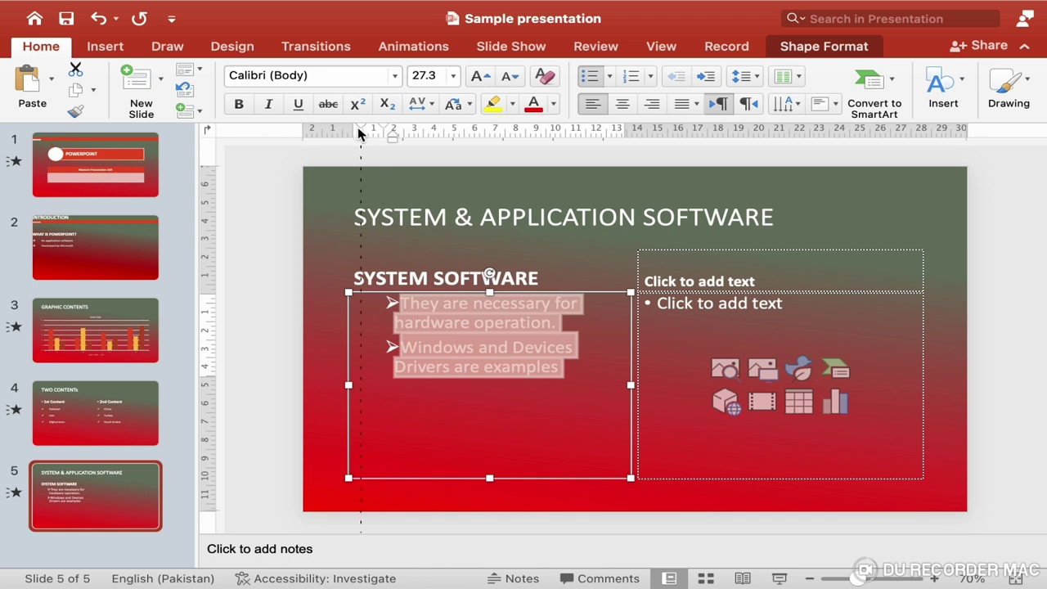
Step: Set the left list's line spacing to 1.5
{"action": "left_click", "coordinate": [744, 79]}
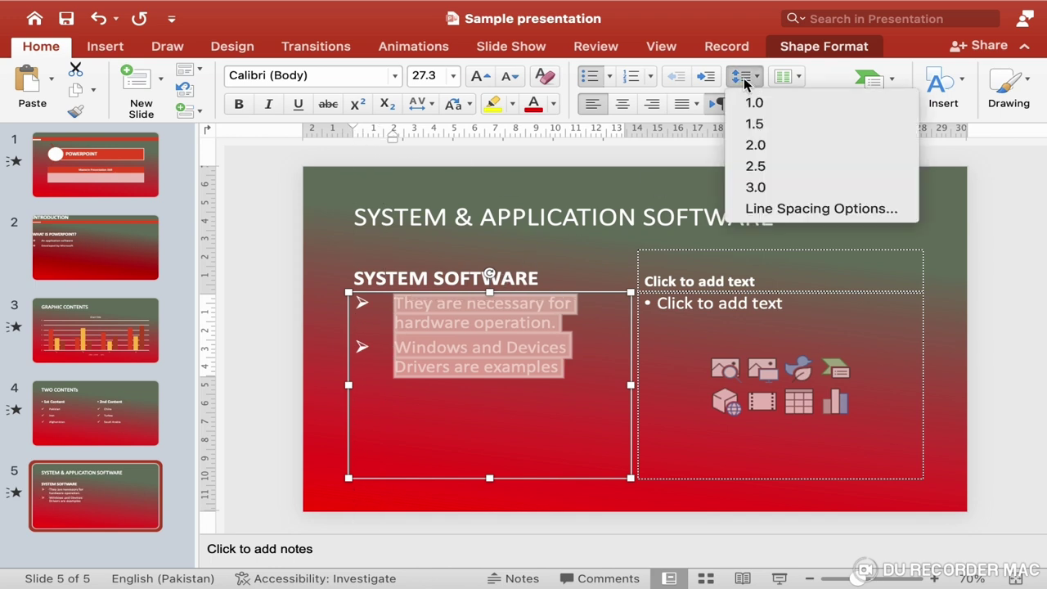
{"action": "left_click", "coordinate": [771, 125]}
{"action": "left_click", "coordinate": [690, 105]}
Step: Justify the left list and enter 'APPLICATION SOFTWARE' as the right heading
{"action": "left_click", "coordinate": [709, 130]}
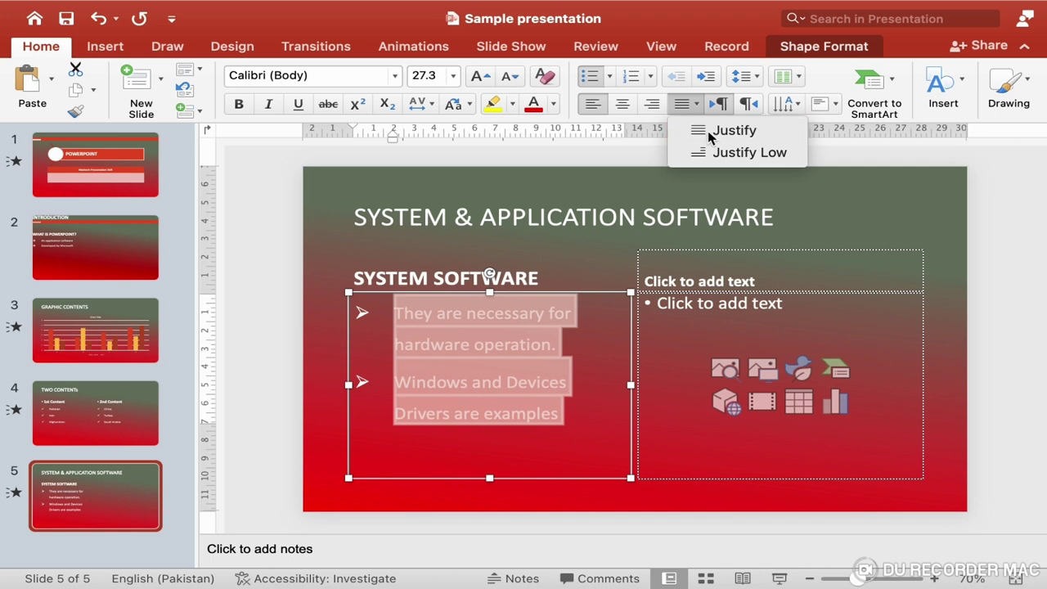
{"action": "left_click", "coordinate": [706, 277]}
{"action": "type", "text": "A"}
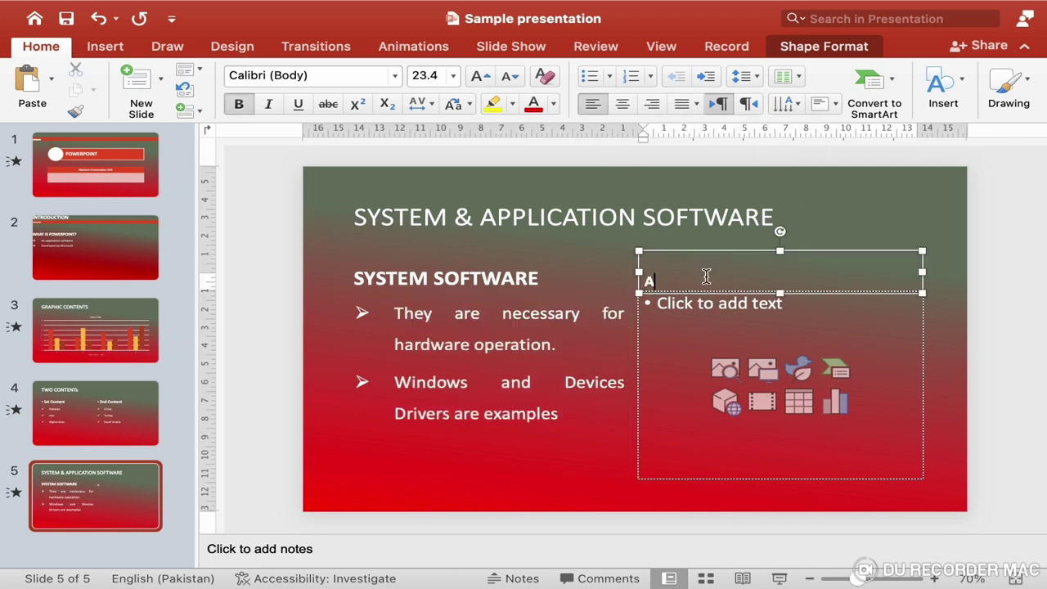
{"action": "type", "text": "PPLICA"}
{"action": "type", "text": "TION SOFT"}
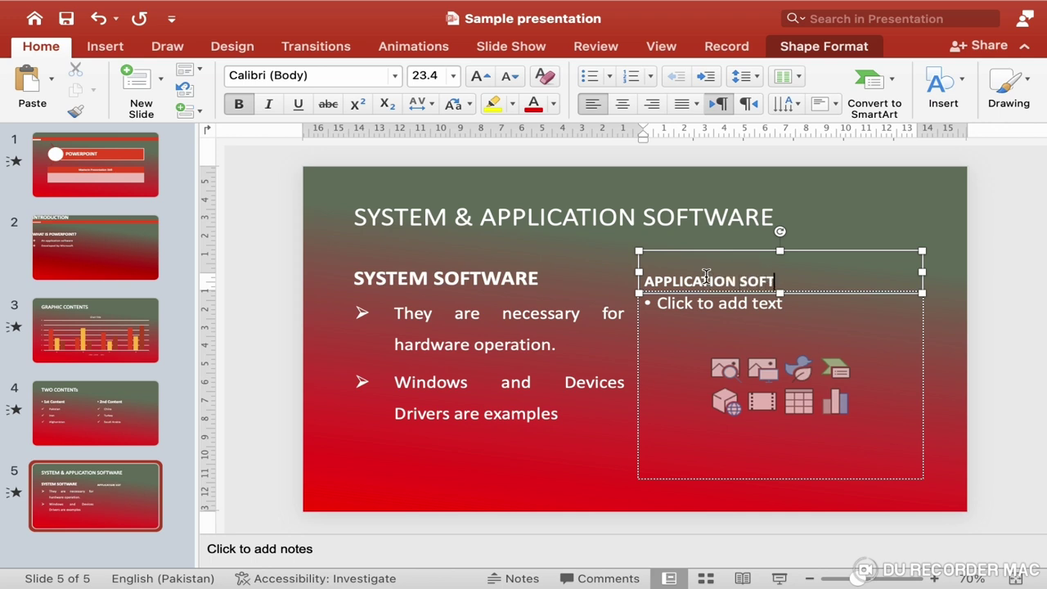
{"action": "type", "text": "WARE"}
Step: Make the APPLICATION SOFTWARE heading 32 point
{"action": "left_click_drag", "start_coordinate": [653, 281], "coordinate": [682, 280]}
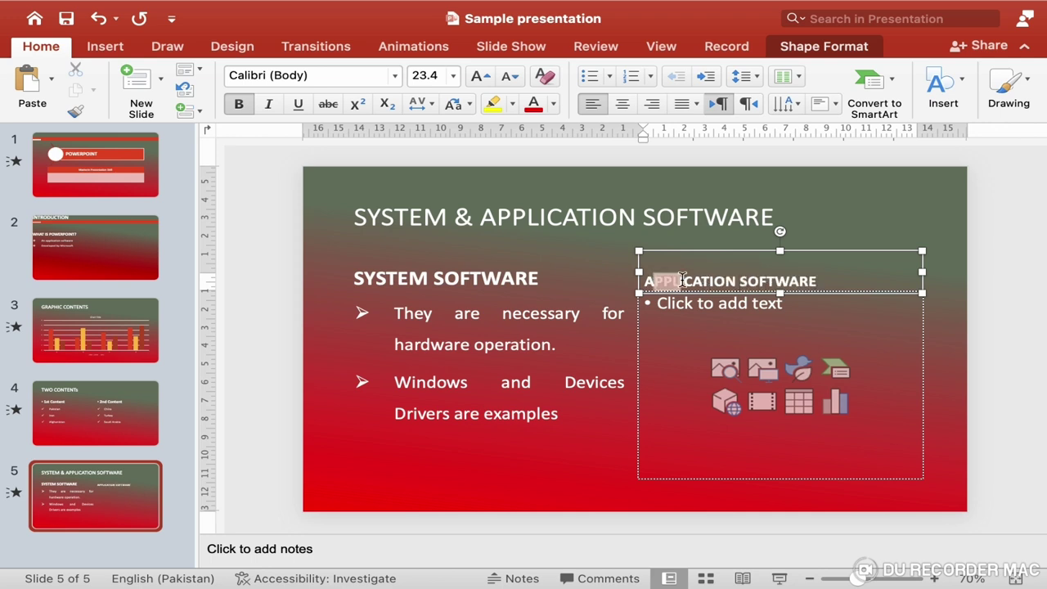
{"action": "triple_click", "coordinate": [682, 280]}
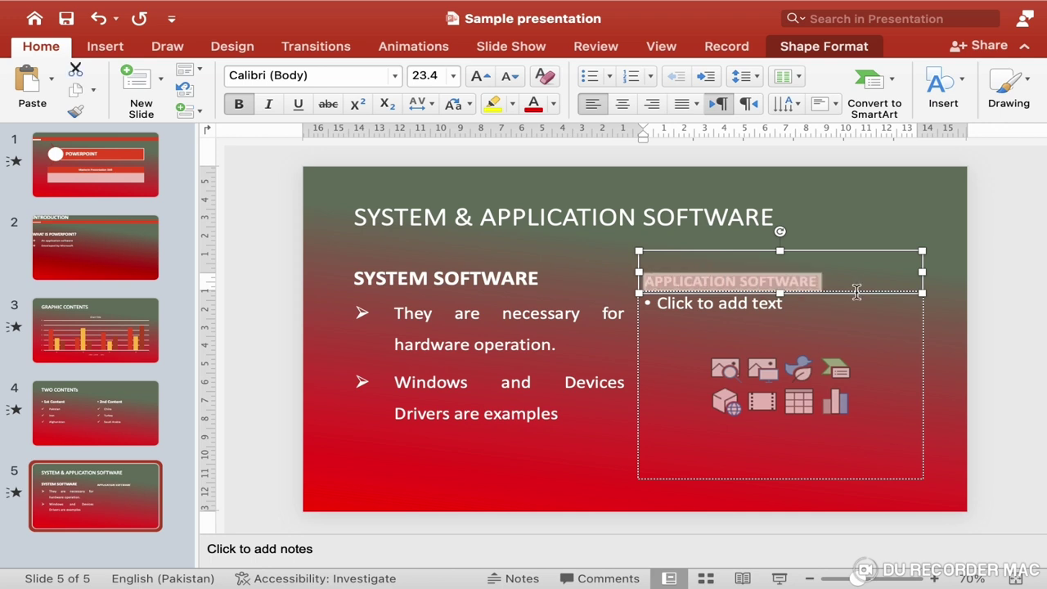
{"action": "left_click", "coordinate": [455, 76]}
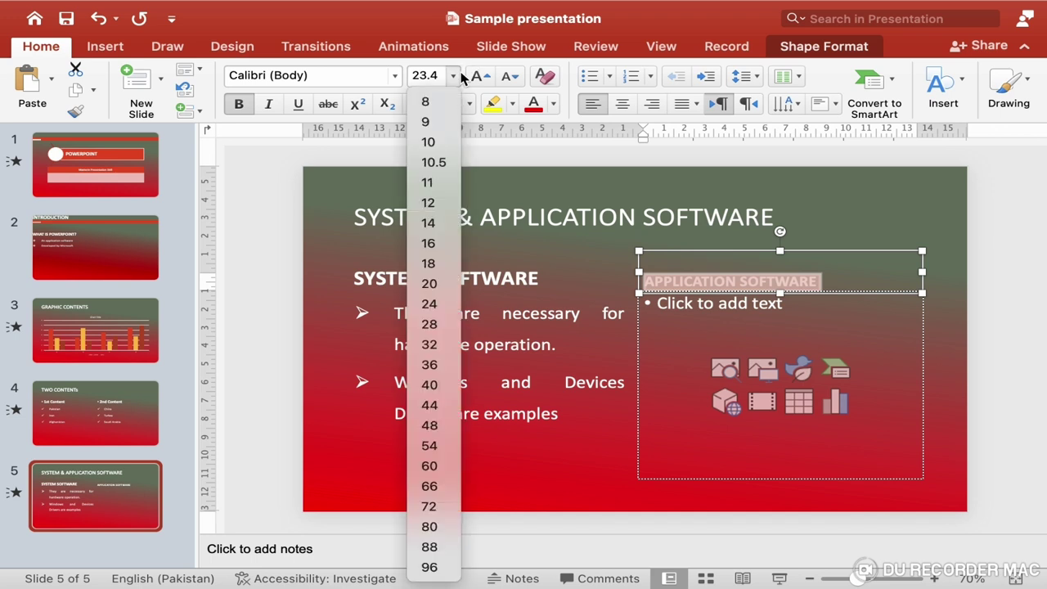
{"action": "left_click", "coordinate": [432, 346]}
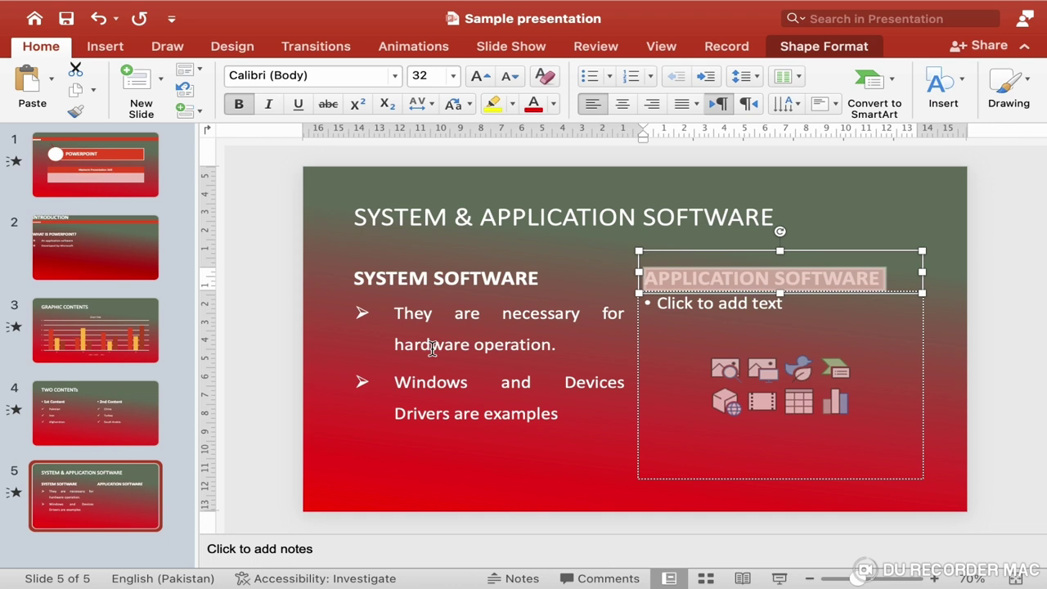
{"action": "left_click", "coordinate": [674, 313]}
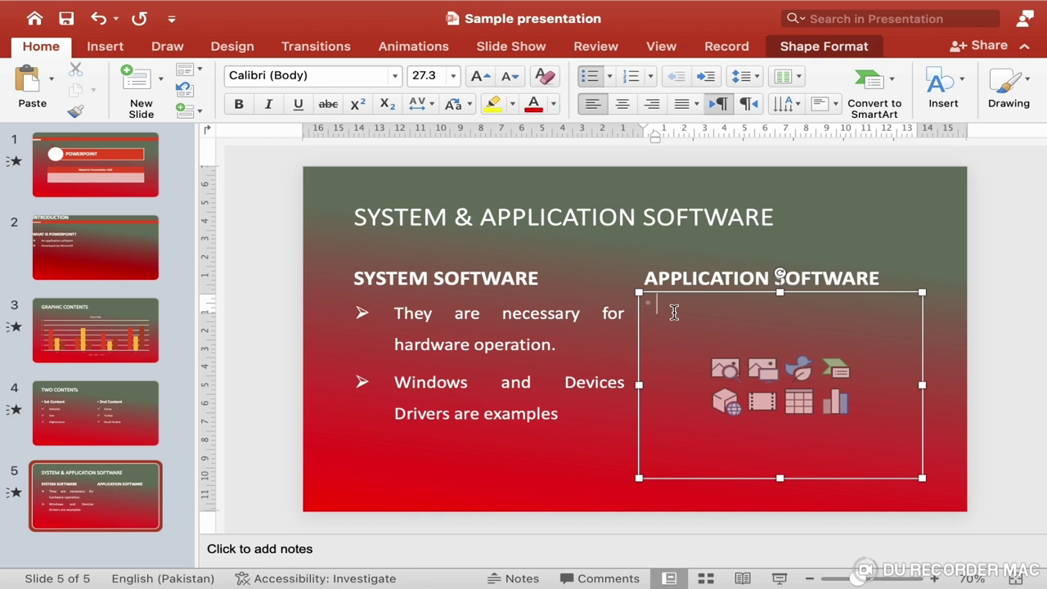
Step: Type the first right bullet 'They are user specific need programs'
{"action": "type", "text": "They"}
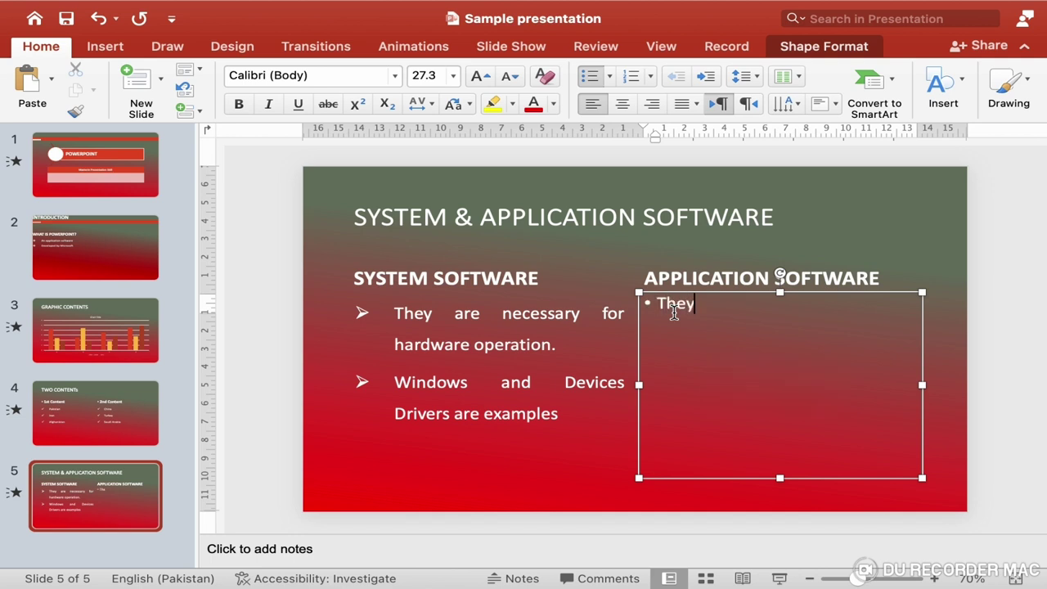
{"action": "type", "text": " are su"}
{"action": "key", "text": "BackSpace"}
{"action": "key", "text": "BackSpace"}
{"action": "type", "text": "u"}
{"action": "type", "text": "ser specifi"}
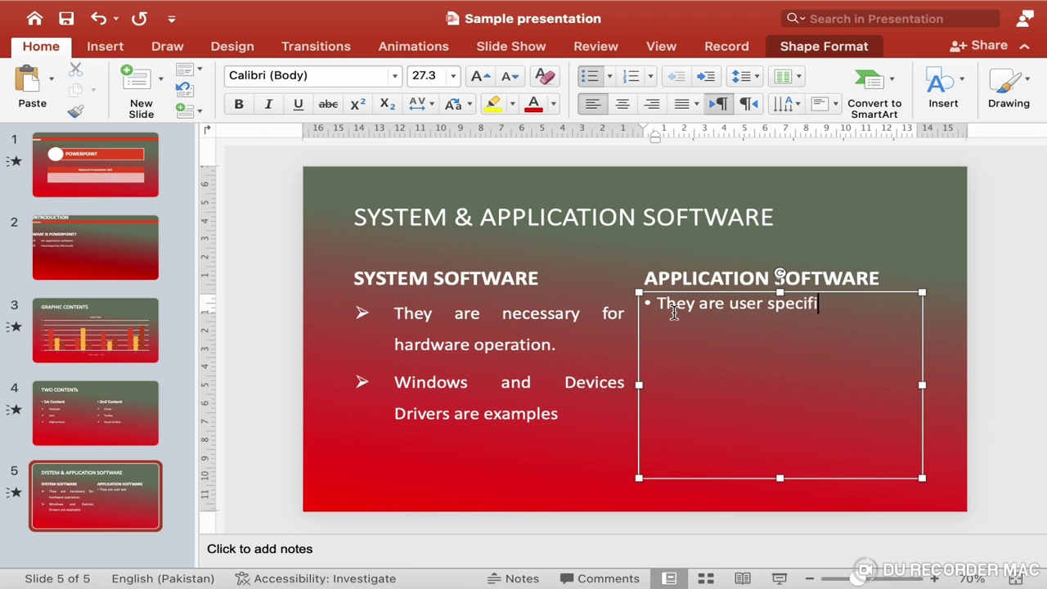
{"action": "type", "text": "c need pro"}
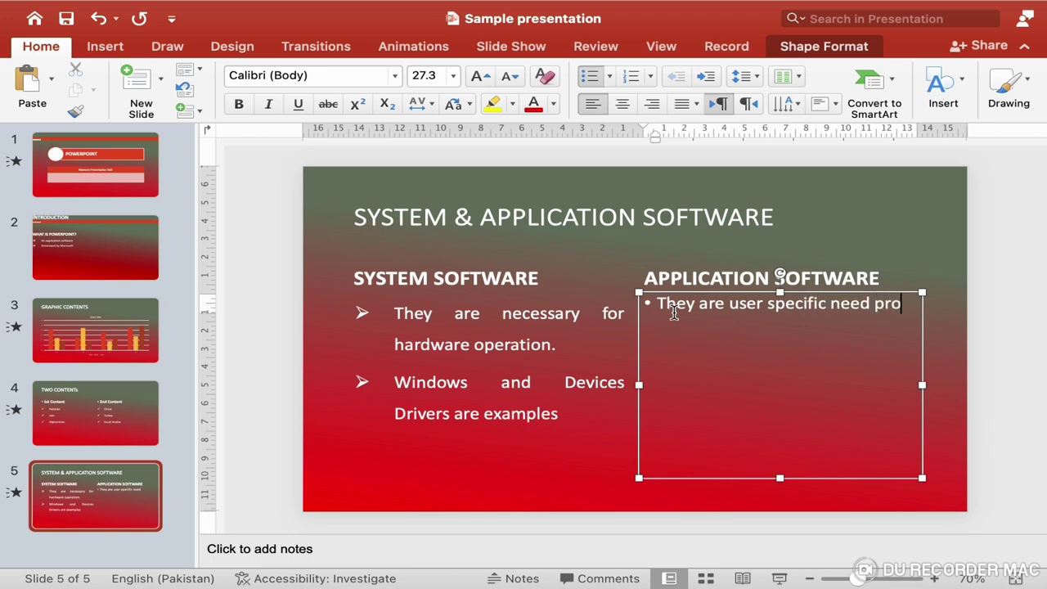
{"action": "type", "text": "grams"}
{"action": "key", "text": "Return"}
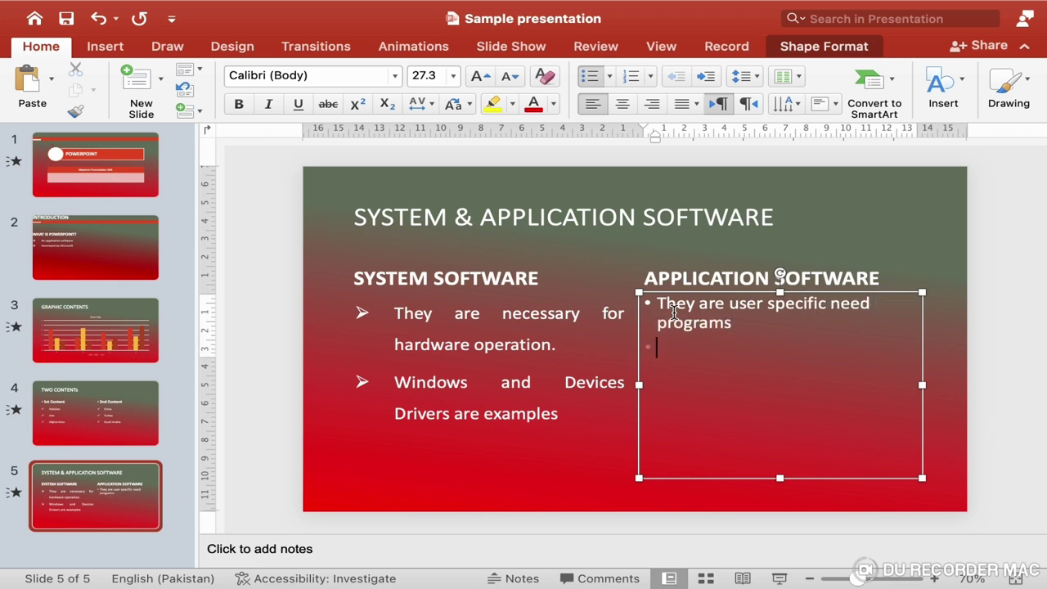
Step: Type the second bullet 'MS Office, Multimedia and Web Browsers Software are examples'
{"action": "type", "text": "M"}
{"action": "type", "text": "OFFI"}
{"action": "key", "text": "BackSpace"}
{"action": "key", "text": "BackSpace"}
{"action": "key", "text": "BackSpace"}
{"action": "type", "text": "ffice, M"}
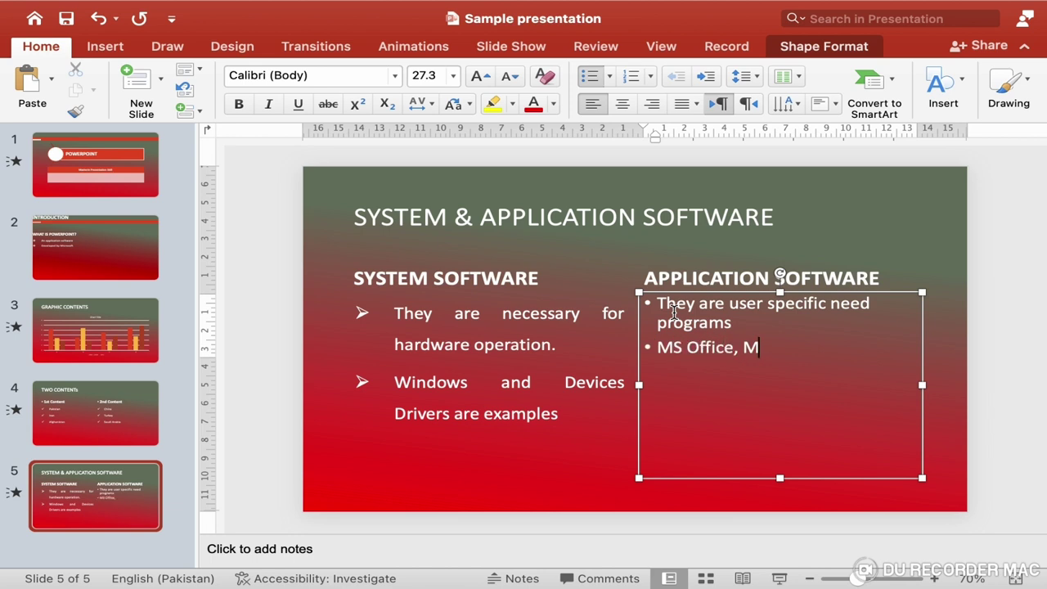
{"action": "type", "text": "ultimedia"}
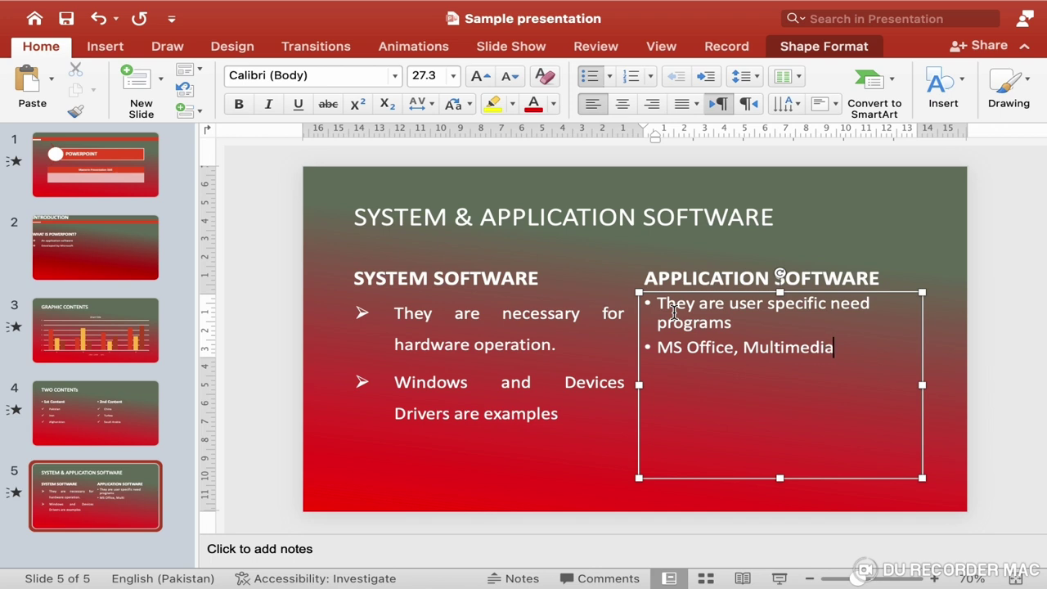
{"action": "type", "text": " and Web Br"}
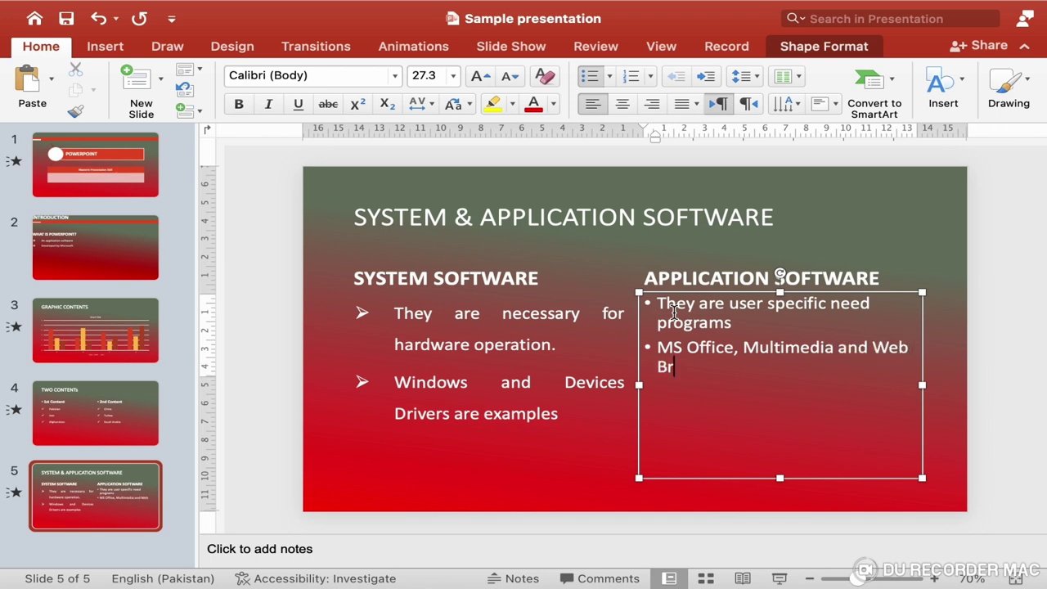
{"action": "type", "text": "owser"}
{"action": "type", "text": "s Software are"}
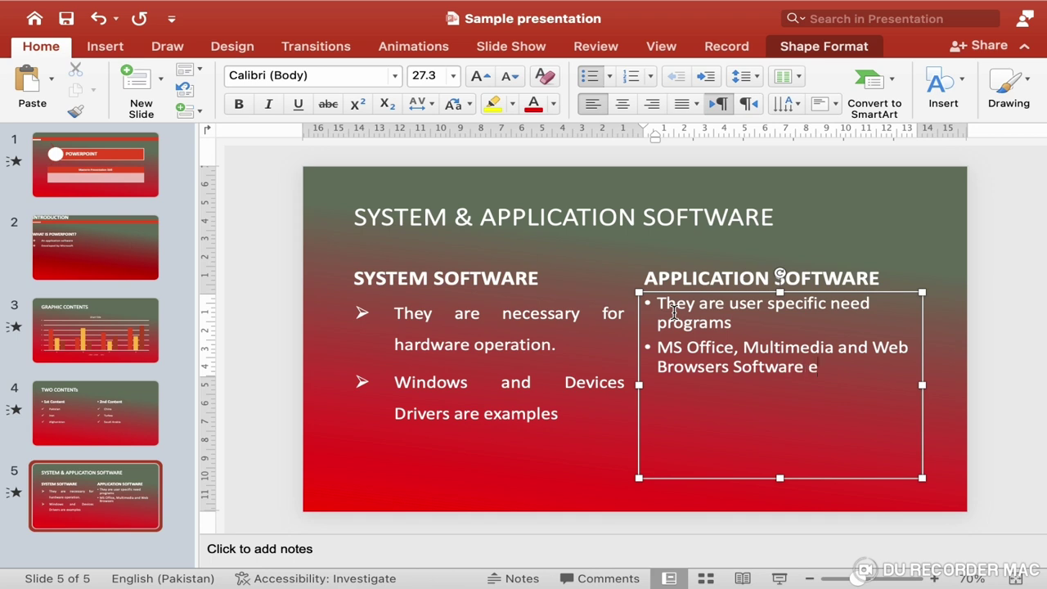
{"action": "key", "text": "BackSpace"}
{"action": "type", "text": "are ea"}
{"action": "type", "text": "xamples"}
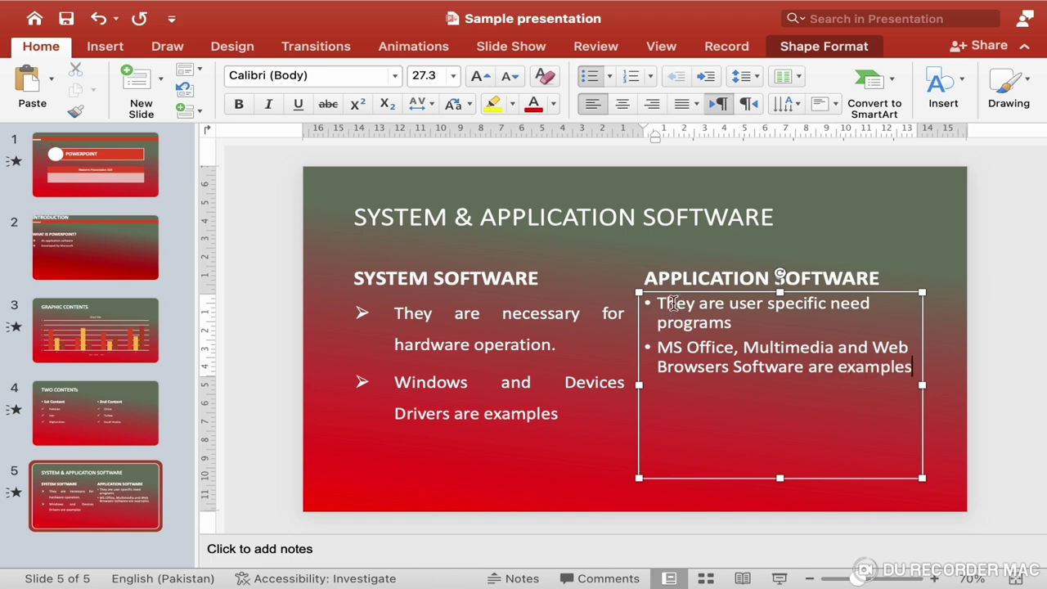
Step: Set both right-hand bullets to 1.5 line spacing
{"action": "left_click", "coordinate": [659, 305]}
{"action": "left_click_drag", "start_coordinate": [662, 304], "coordinate": [950, 372]}
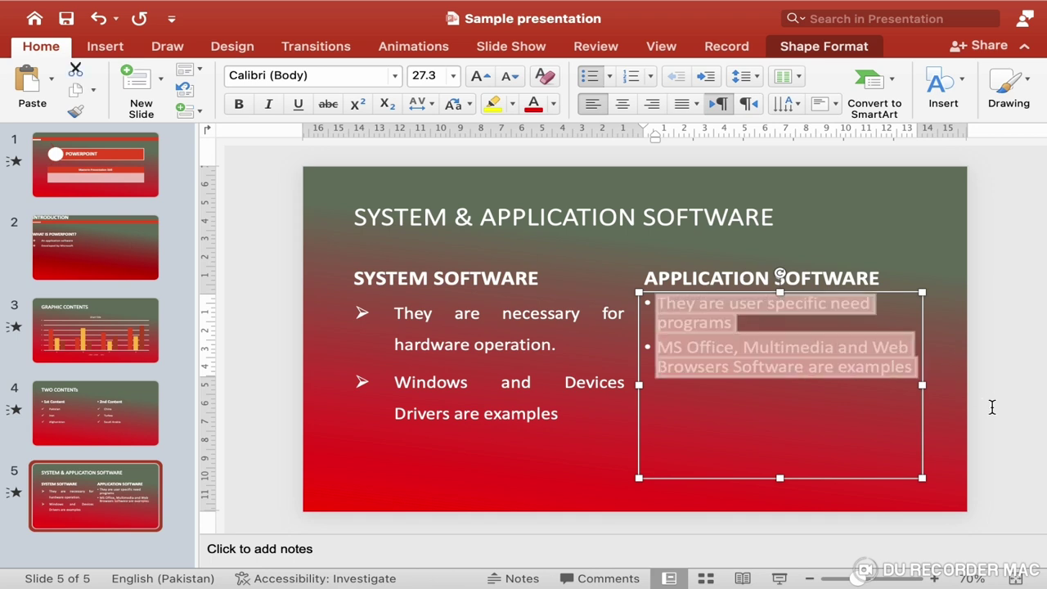
{"action": "left_click", "coordinate": [760, 75]}
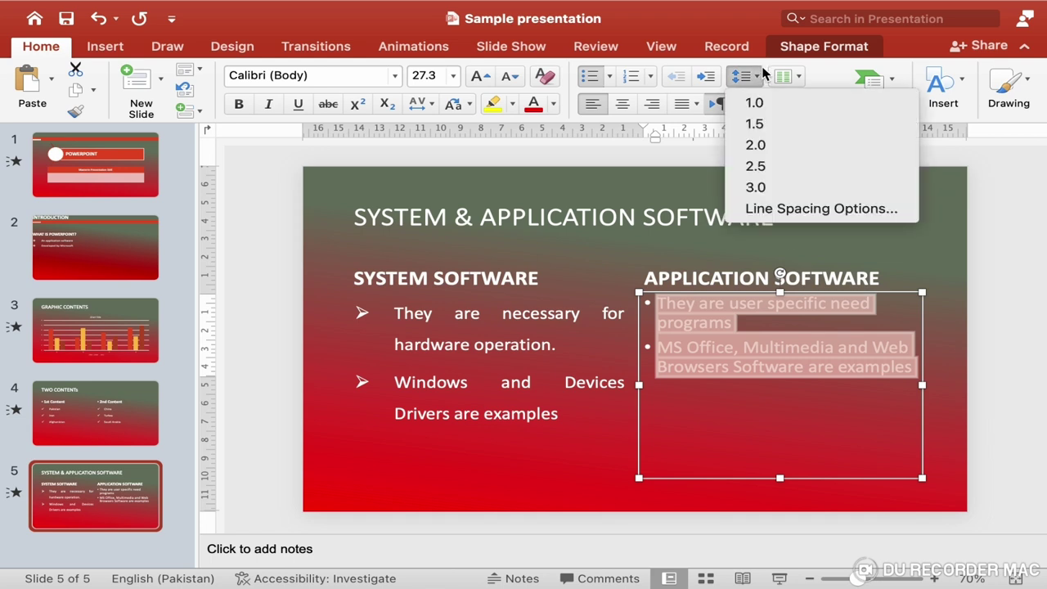
{"action": "left_click", "coordinate": [759, 123]}
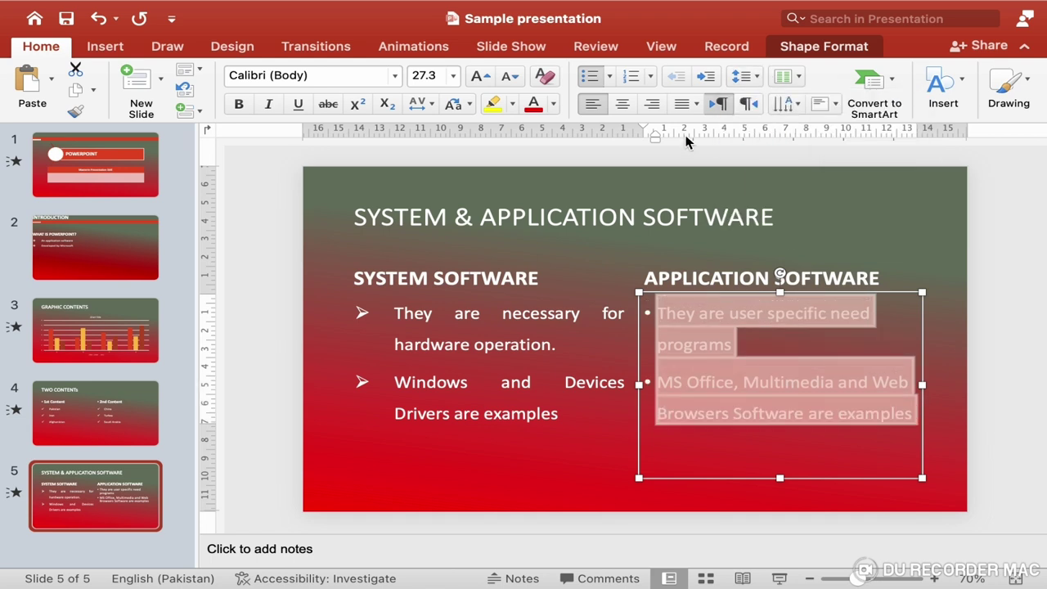
Step: Give the right list arrow bullets, a deeper text indent, and justified alignment
{"action": "left_click", "coordinate": [610, 79]}
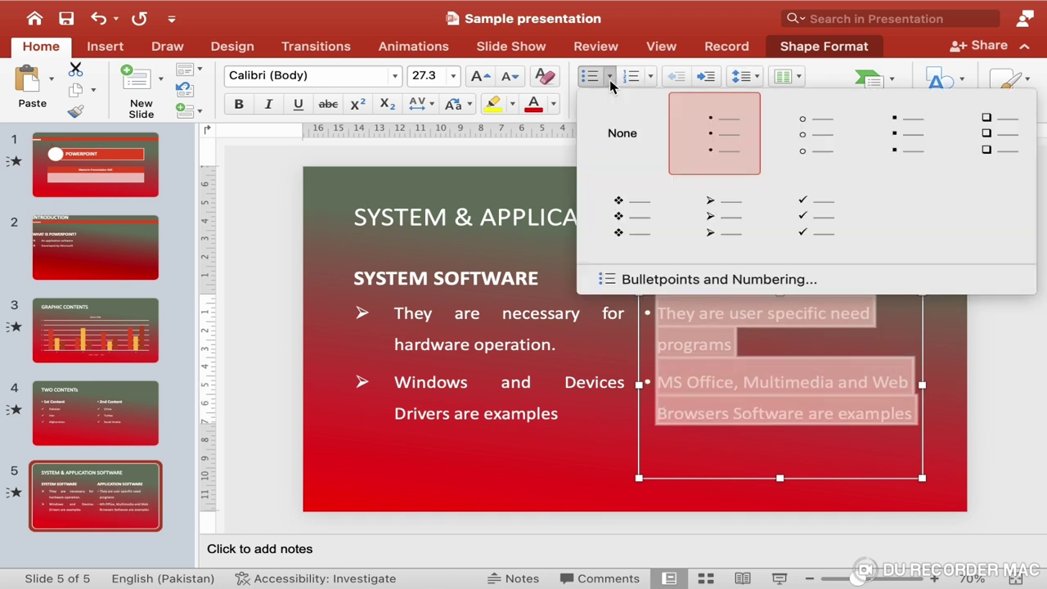
{"action": "left_click", "coordinate": [740, 231]}
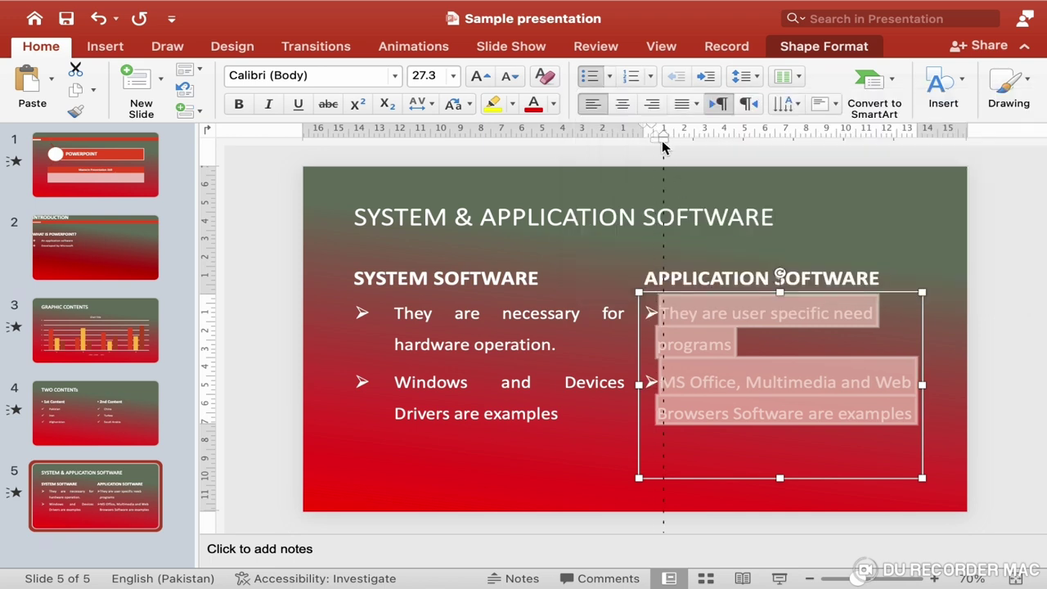
{"action": "mouse_move", "coordinate": [655, 141]}
{"action": "left_mouse_down"}
{"action": "mouse_move", "coordinate": [677, 140]}
{"action": "mouse_move", "coordinate": [642, 133]}
{"action": "left_mouse_up"}
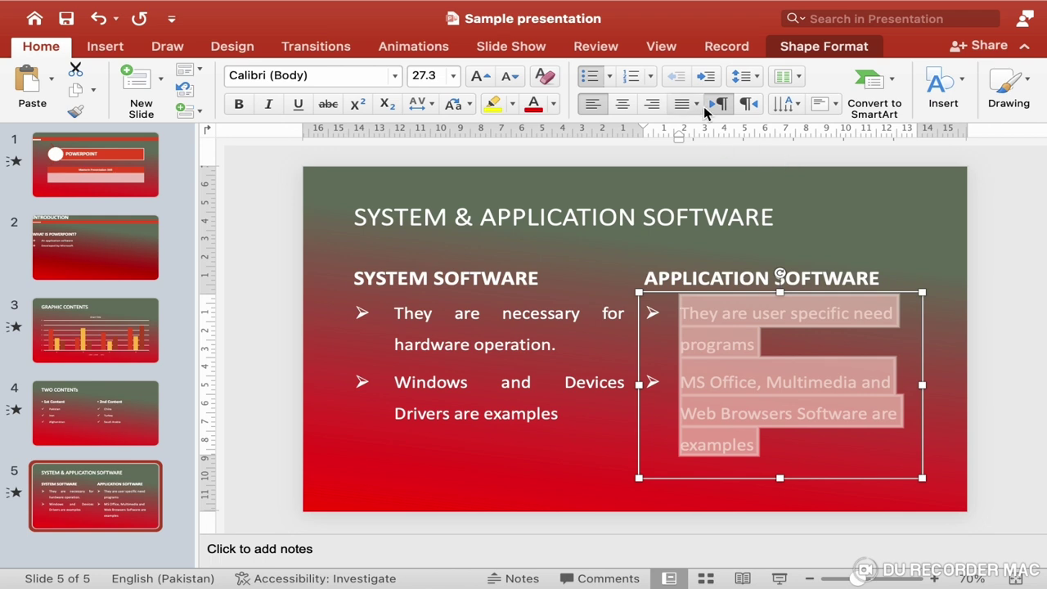
{"action": "left_click", "coordinate": [697, 105]}
{"action": "left_click", "coordinate": [708, 132]}
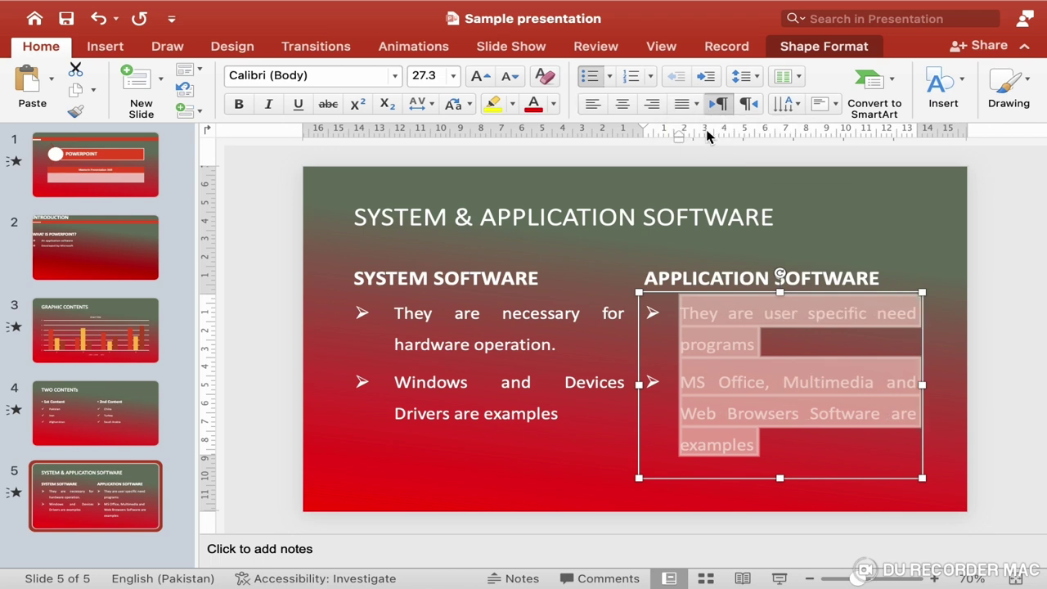
{"action": "left_click", "coordinate": [539, 538]}
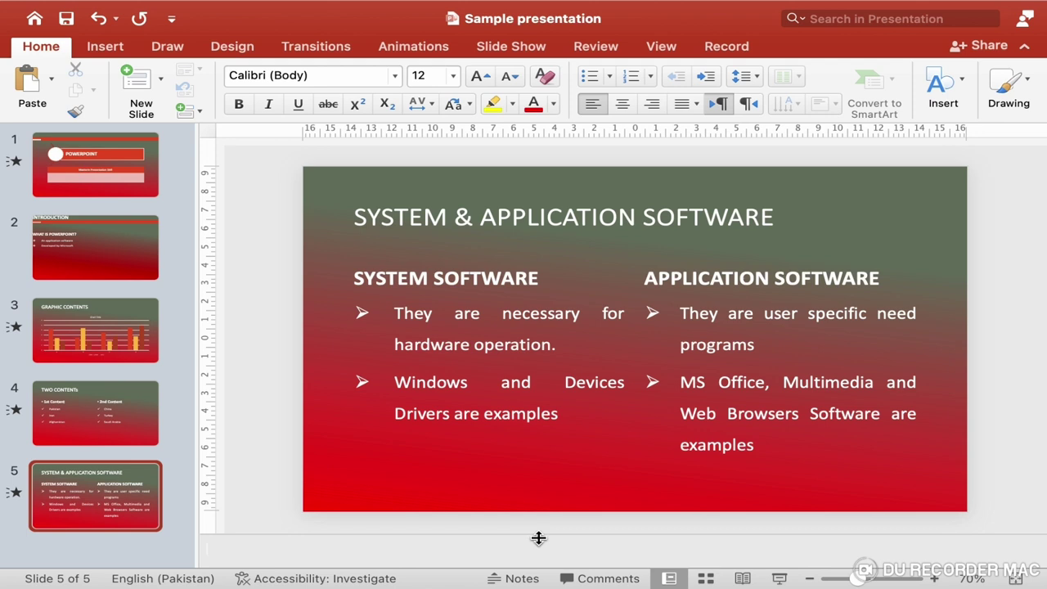
Step: Browse the INTRODUCTION and GRAPHIC CONTENTS slides, returning to the TWO CONTENTs slide
{"action": "left_click", "coordinate": [75, 489]}
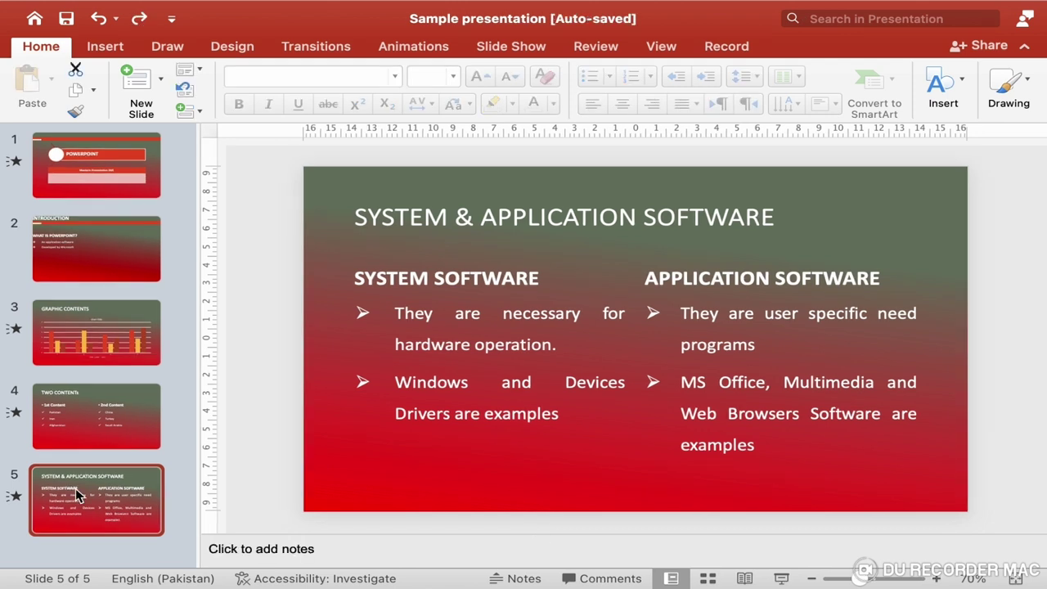
{"action": "left_click", "coordinate": [121, 416]}
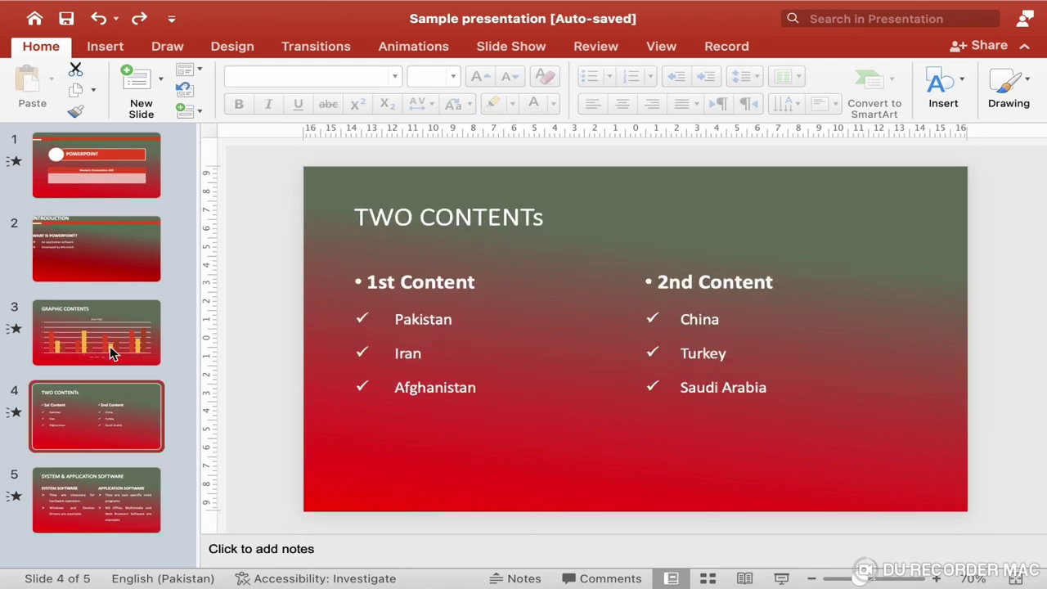
{"action": "left_click", "coordinate": [111, 346]}
{"action": "left_click", "coordinate": [87, 442]}
{"action": "left_click", "coordinate": [111, 263]}
{"action": "left_click", "coordinate": [113, 422]}
Step: Try the Comparison layout on slide 4, then undo it
{"action": "left_click", "coordinate": [199, 78]}
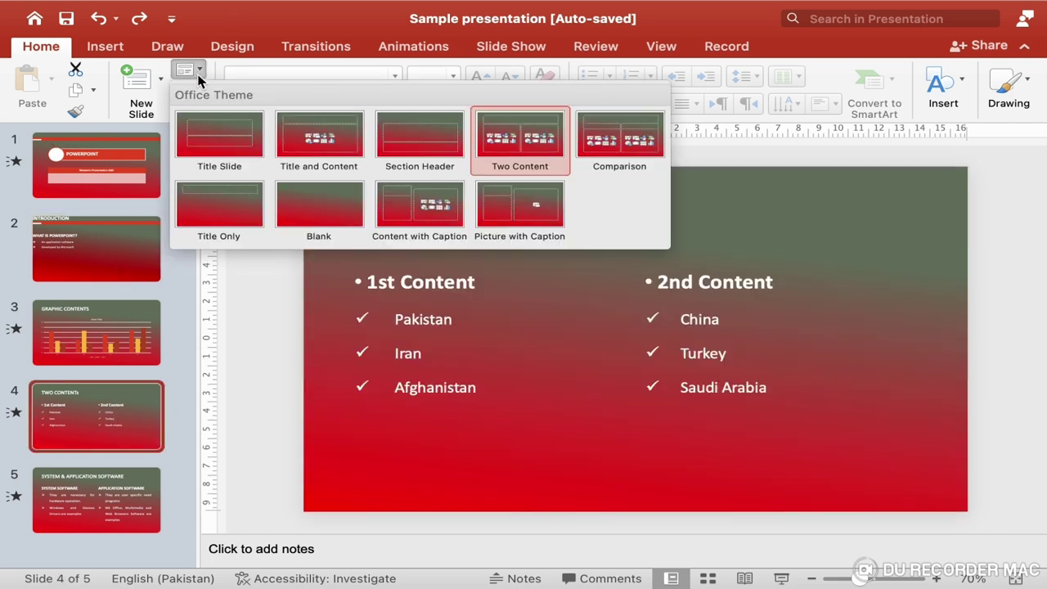
{"action": "left_click", "coordinate": [620, 154]}
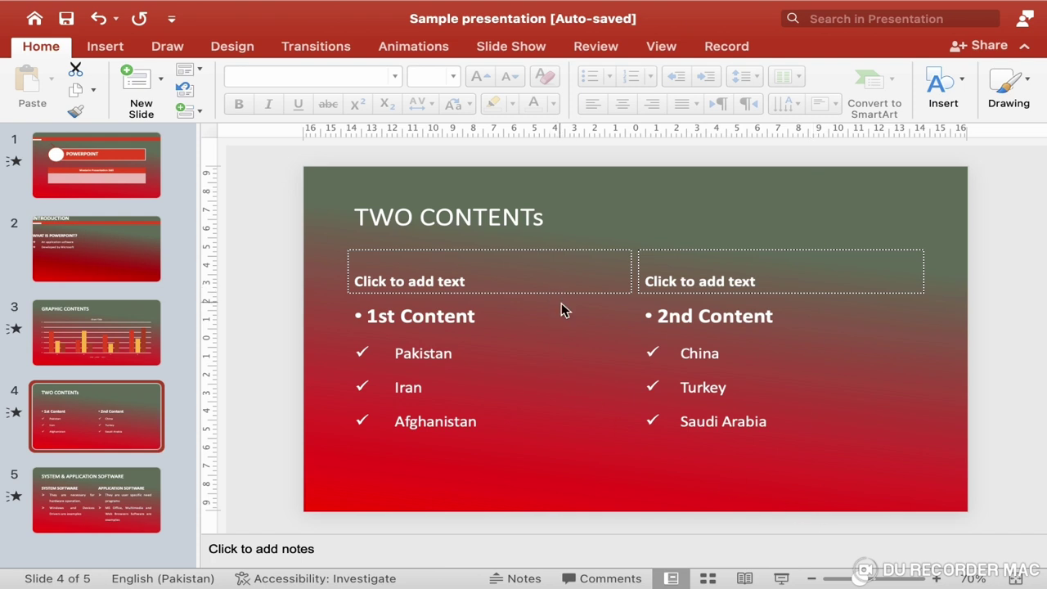
{"action": "key", "text": "super+z"}
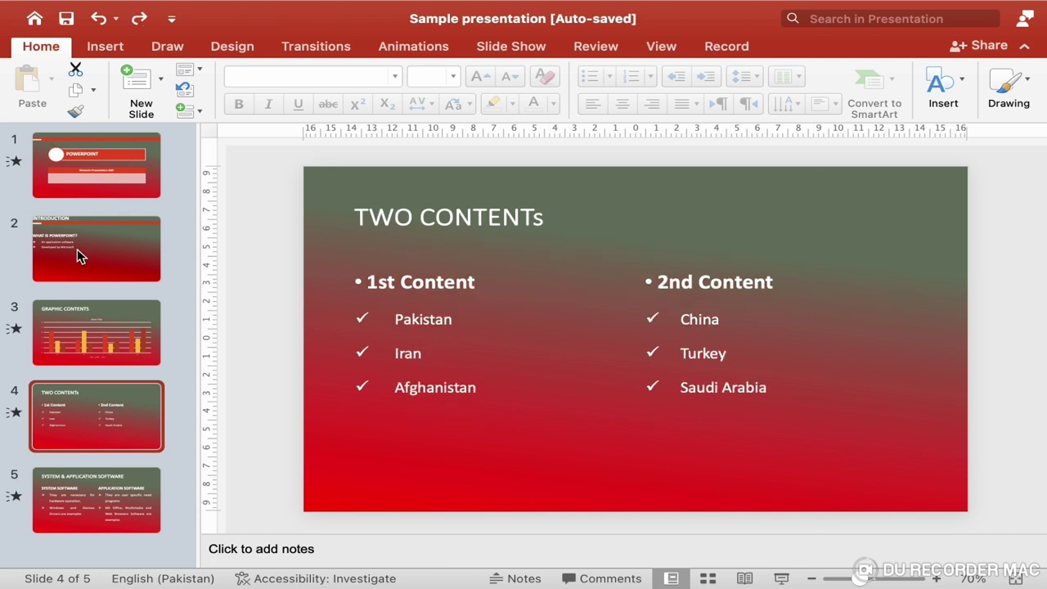
Step: Insert a new slide after INTRODUCTION, then undo it
{"action": "left_click", "coordinate": [77, 248]}
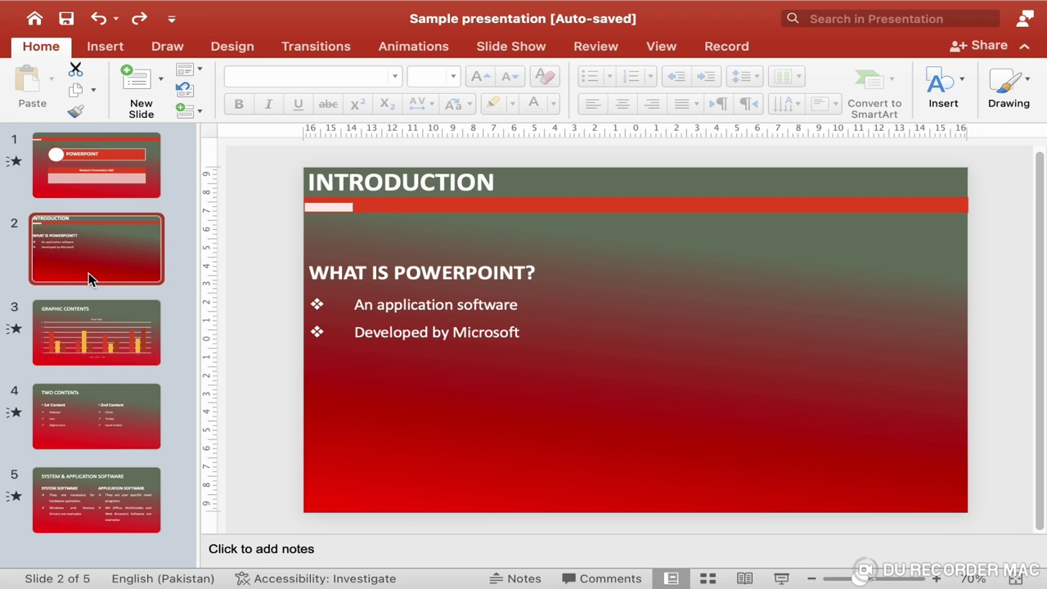
{"action": "right_click", "coordinate": [88, 278]}
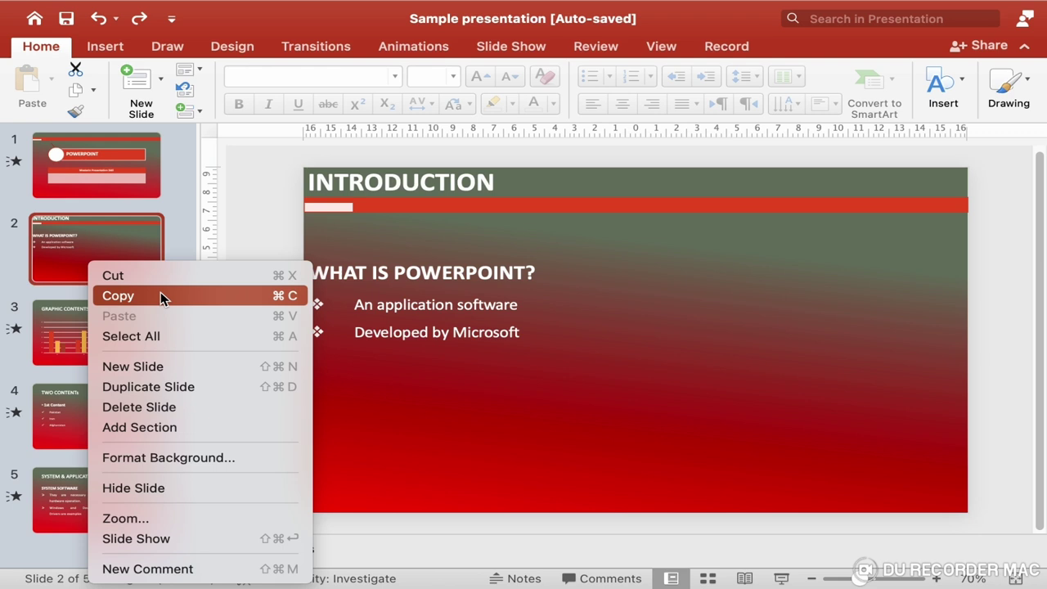
{"action": "left_click", "coordinate": [153, 369]}
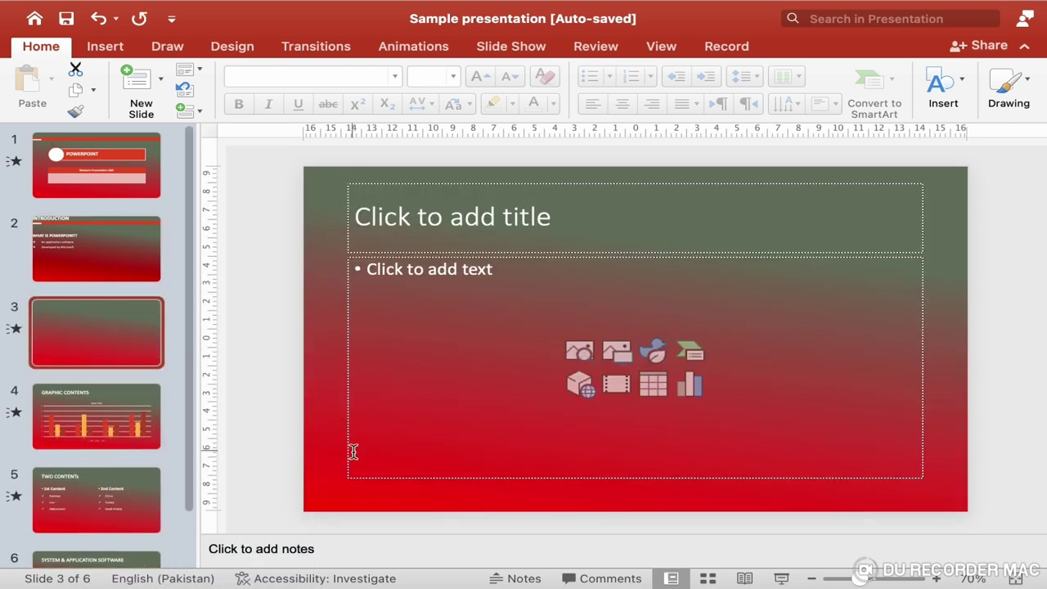
{"action": "key", "text": "super+z"}
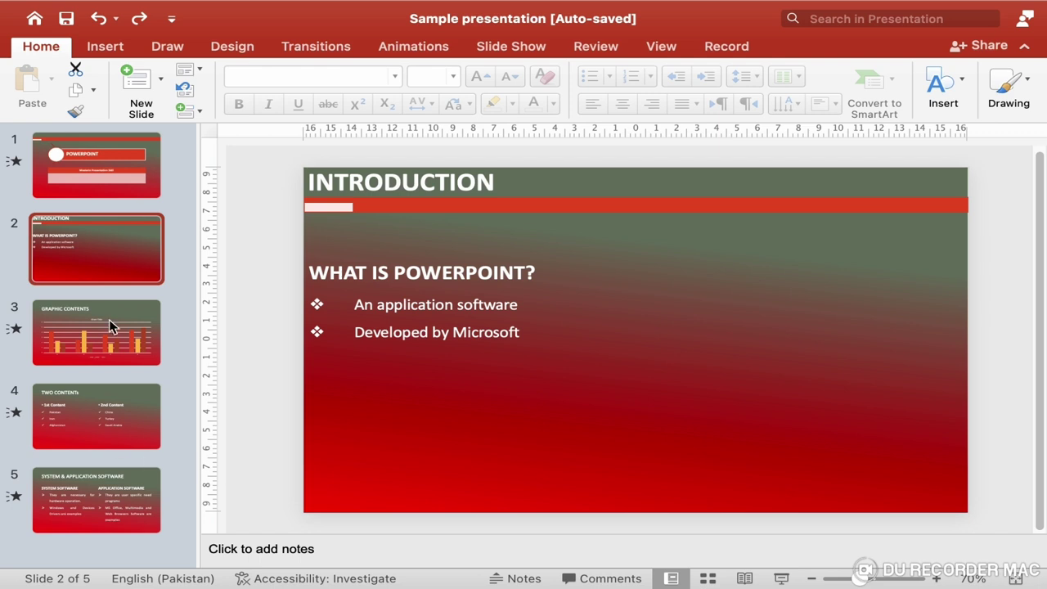
Step: Duplicate the GRAPHIC CONTENTS slide, then undo the duplication
{"action": "left_click", "coordinate": [109, 324]}
{"action": "right_click", "coordinate": [110, 322]}
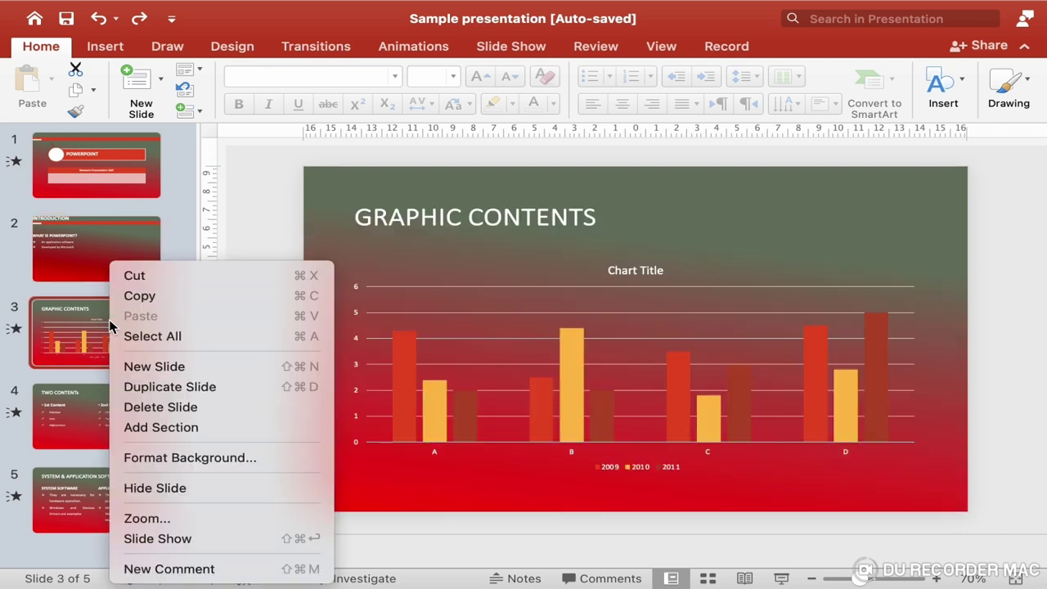
{"action": "left_click", "coordinate": [170, 387]}
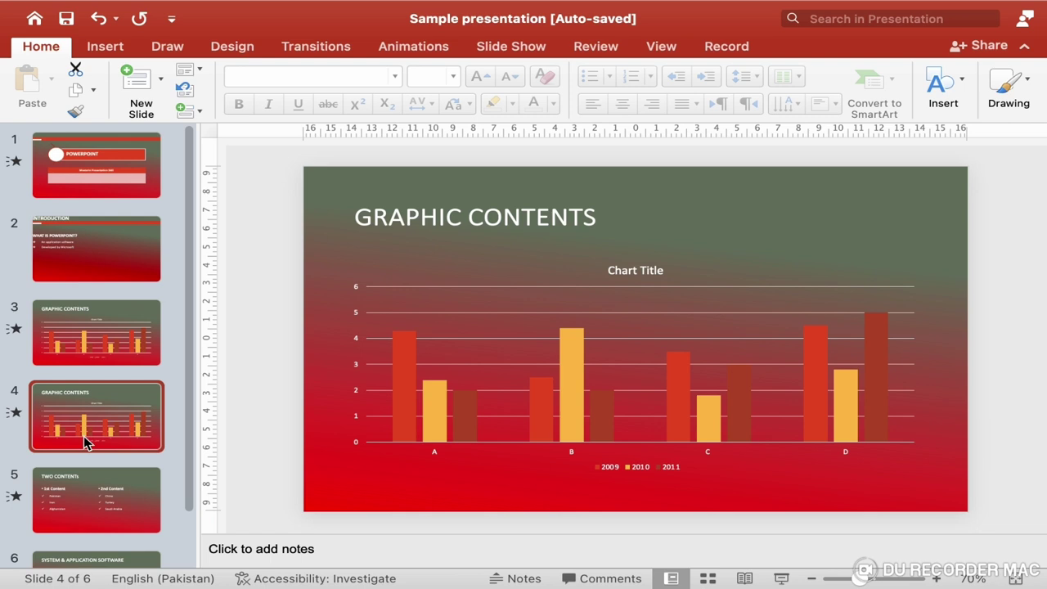
{"action": "key", "text": "cmd+z"}
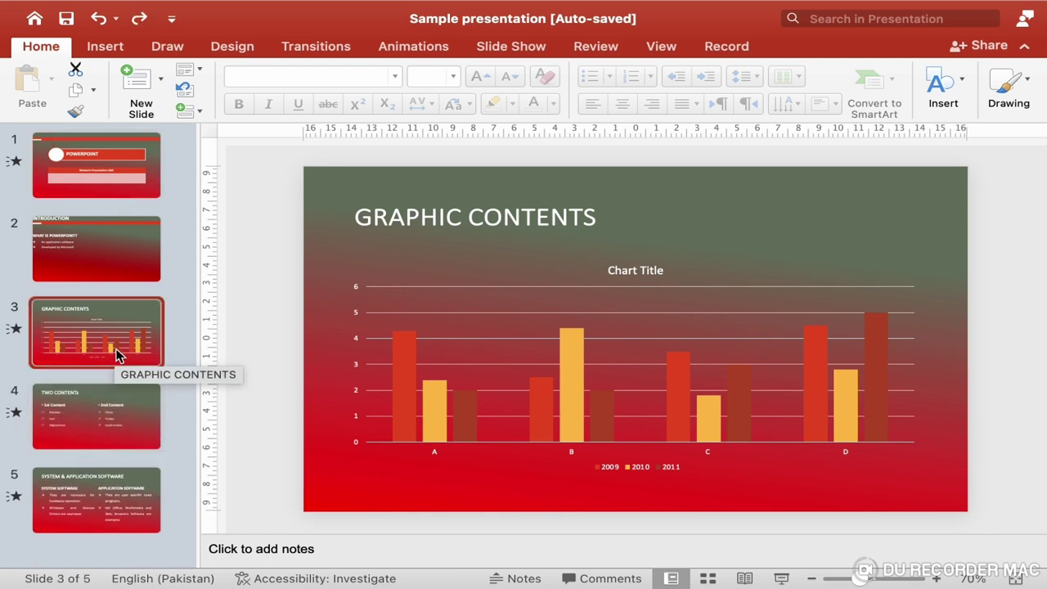
Step: Move GRAPHIC CONTENTS up to the second position in the deck
{"action": "right_click", "coordinate": [117, 354]}
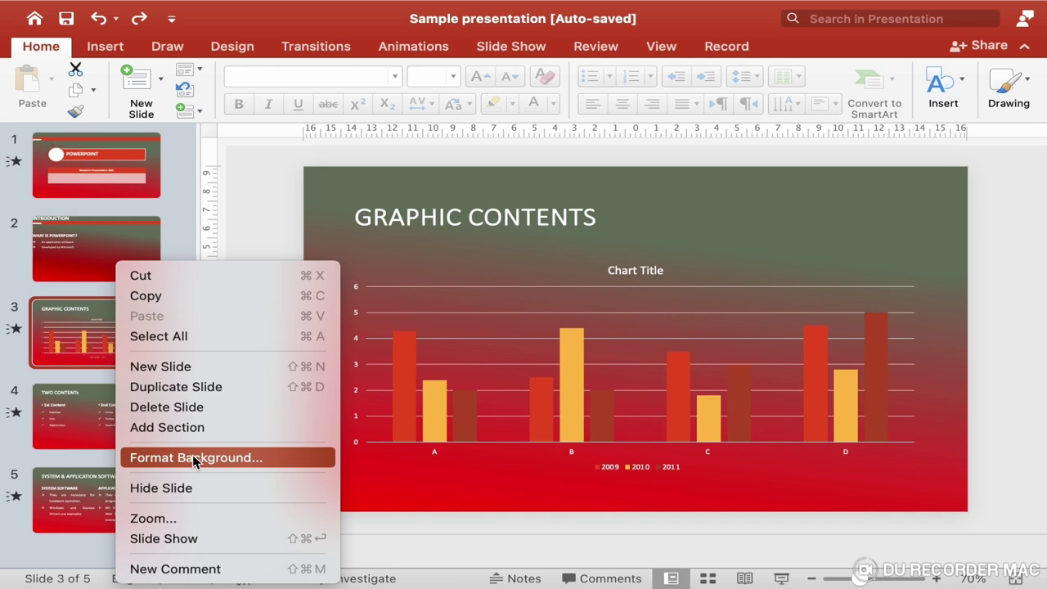
{"action": "left_click", "coordinate": [89, 345]}
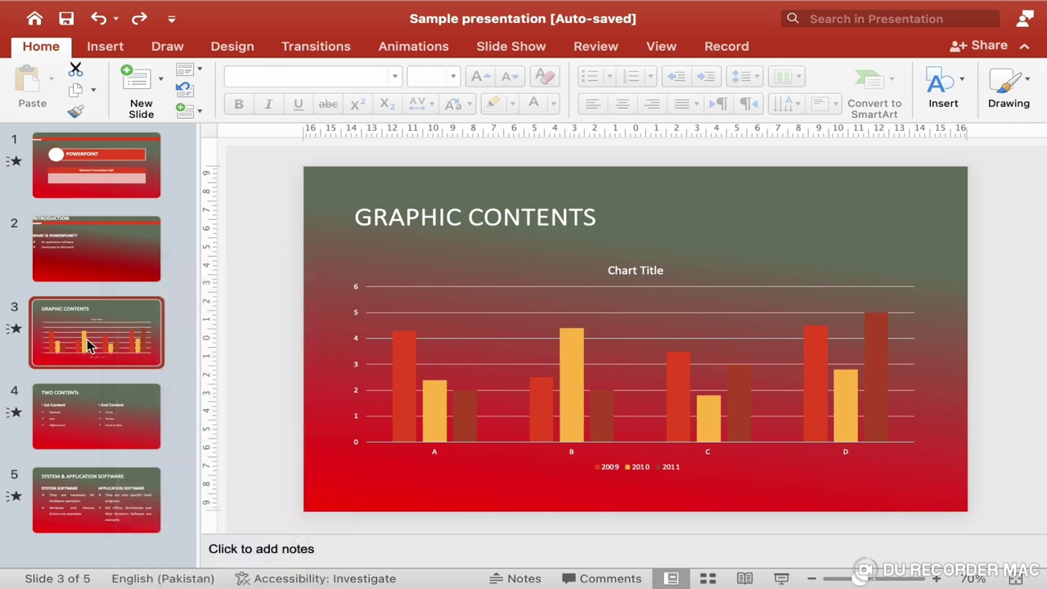
{"action": "left_click_drag", "start_coordinate": [89, 346], "coordinate": [91, 226]}
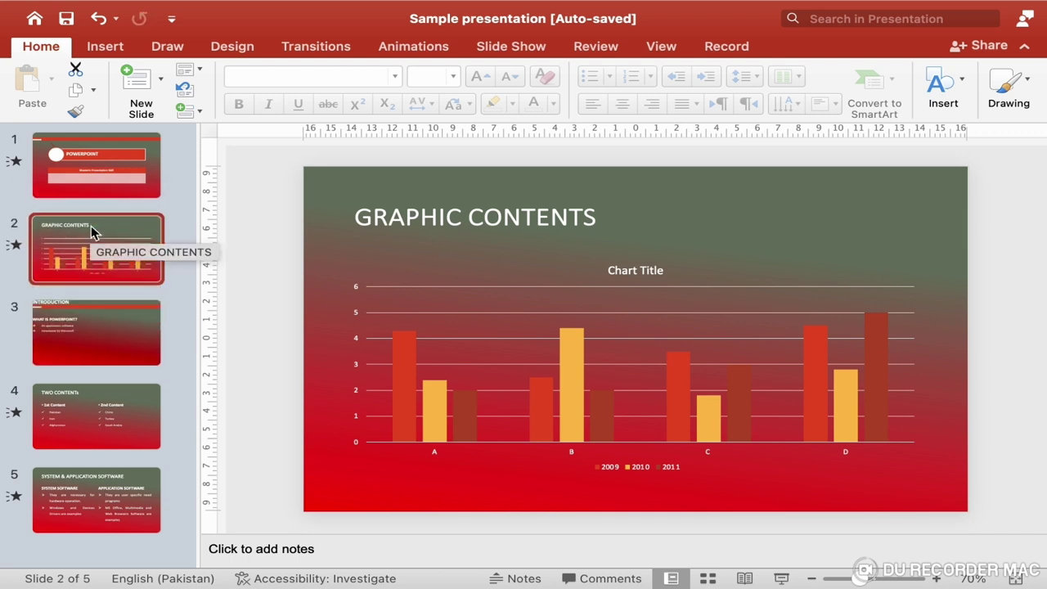
Step: Undo the move so GRAPHIC CONTENTS is slide 3, and show slide 5
{"action": "key", "text": "super+z"}
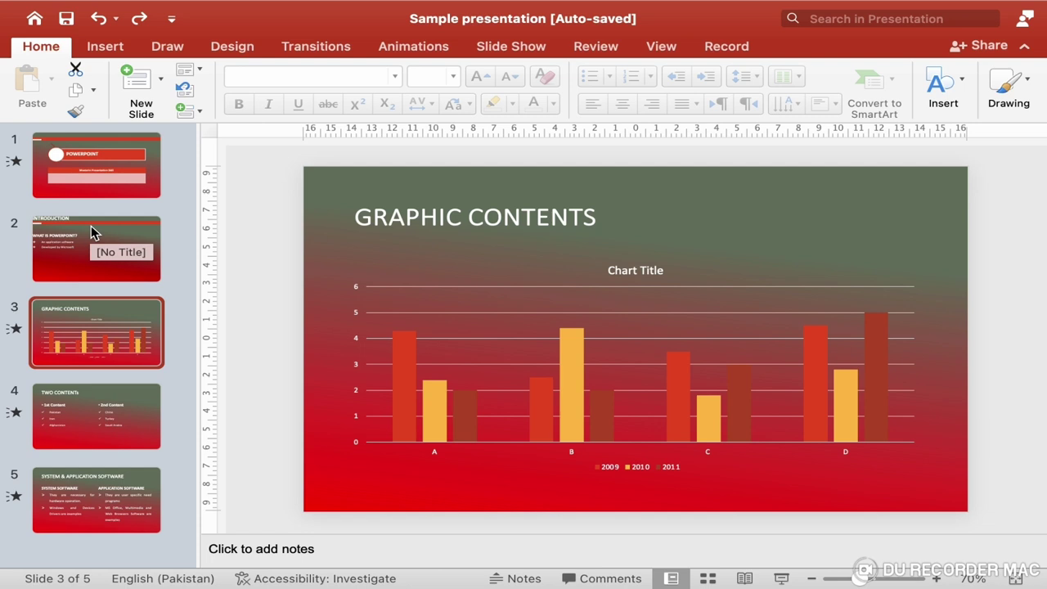
{"action": "left_click", "coordinate": [105, 501]}
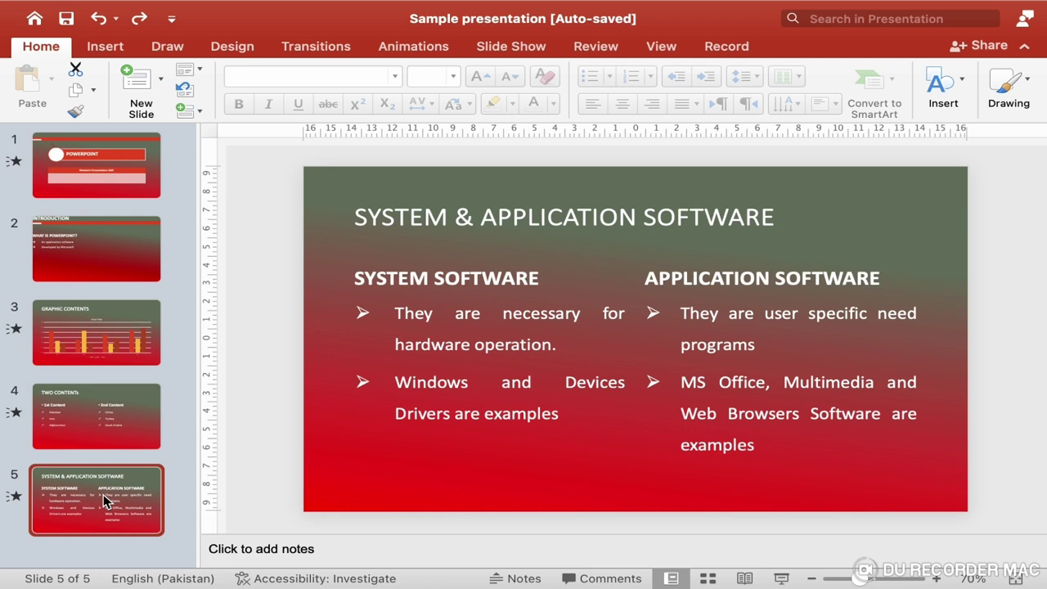